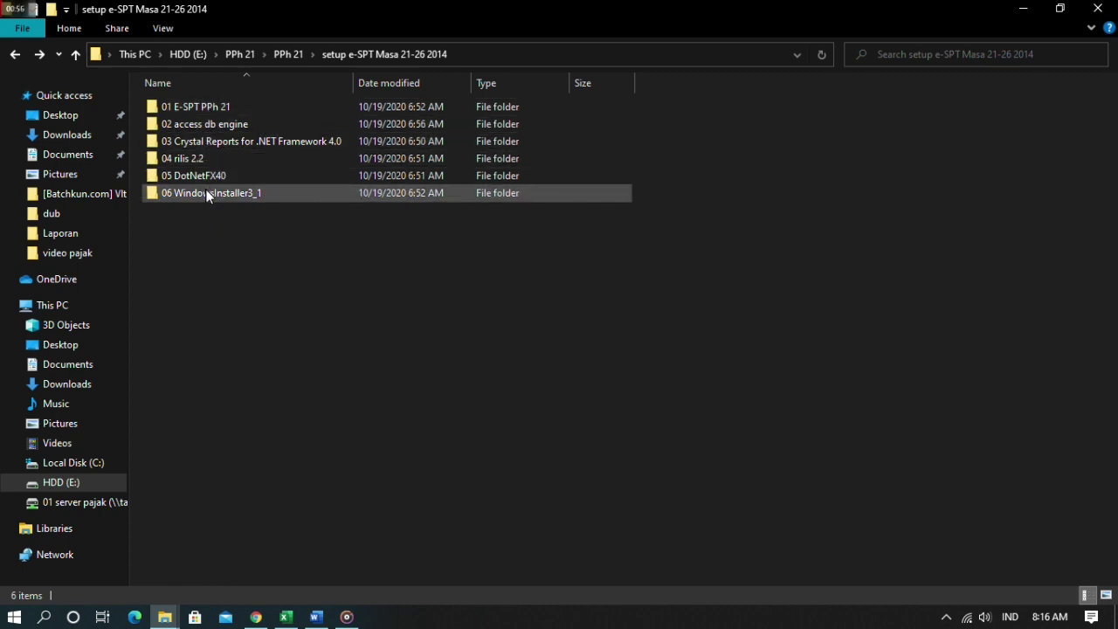
- Look through the 01 E-SPT PPh 21 and 02 access db engine folders, selecting the AccessDatabaseEngine_x32 installer
{"action": "double_click", "coordinate": [212, 108]}
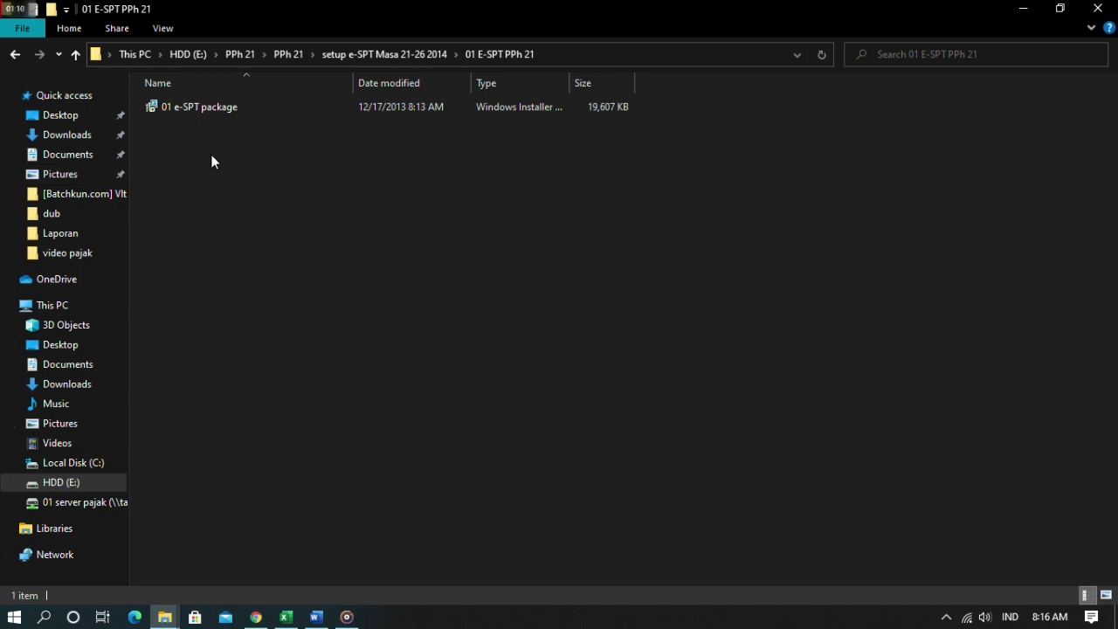
{"action": "left_click", "coordinate": [84, 58]}
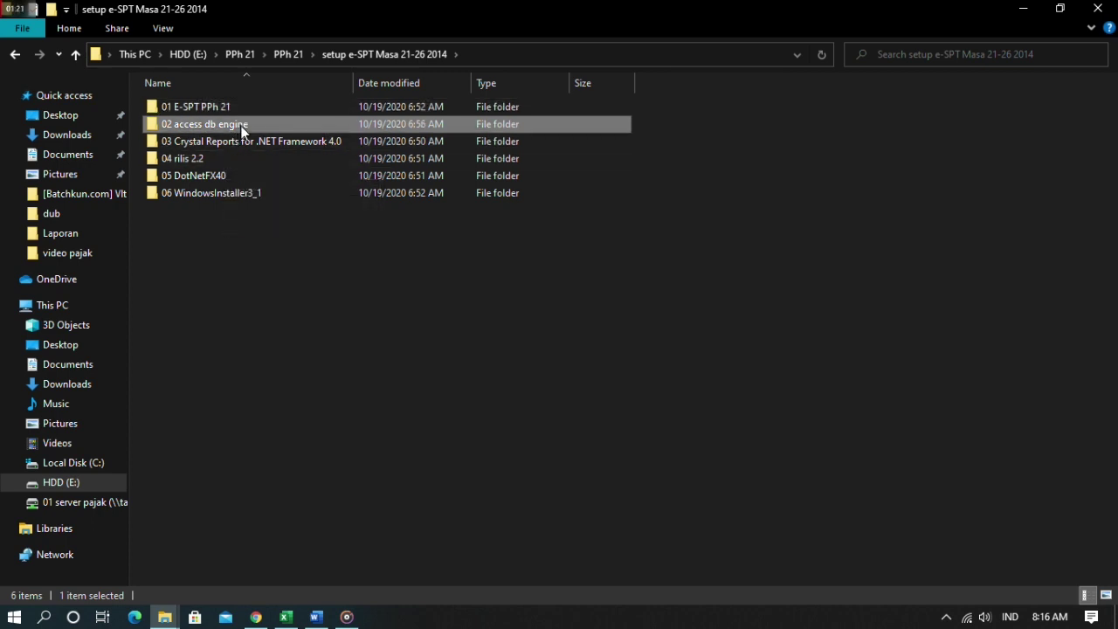
{"action": "double_click", "coordinate": [240, 125]}
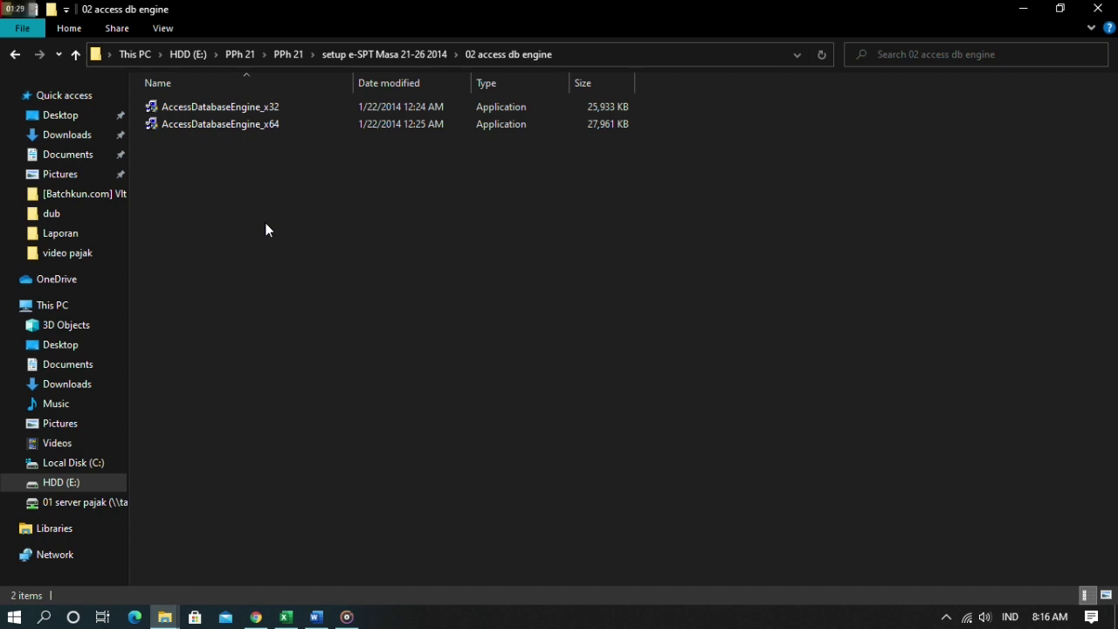
{"action": "left_click", "coordinate": [286, 101]}
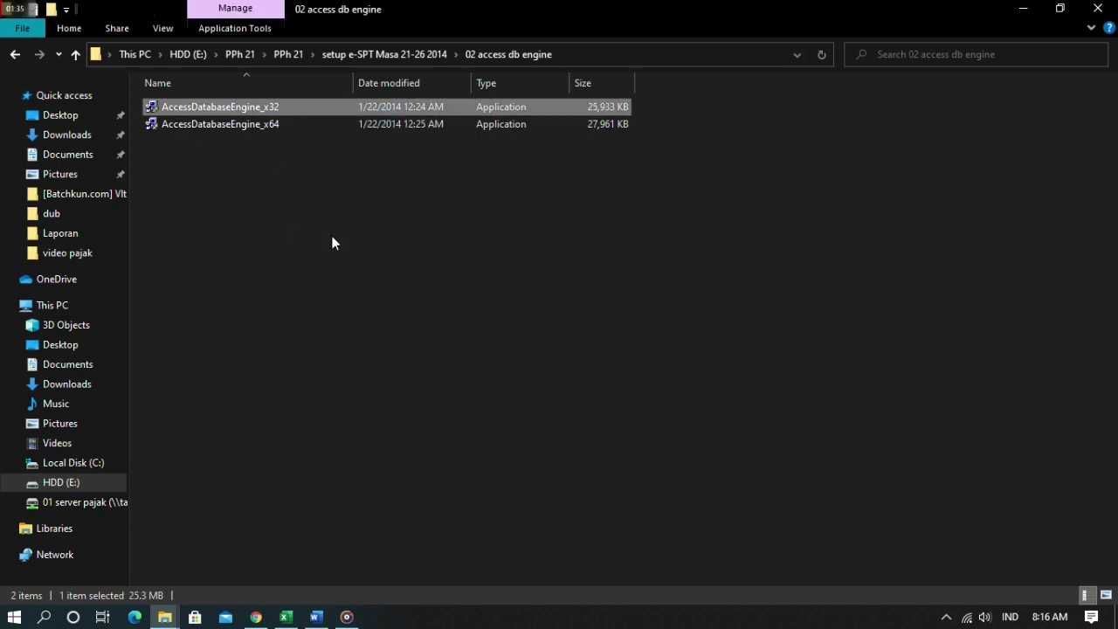
{"action": "left_click", "coordinate": [328, 194]}
{"action": "left_click", "coordinate": [290, 103]}
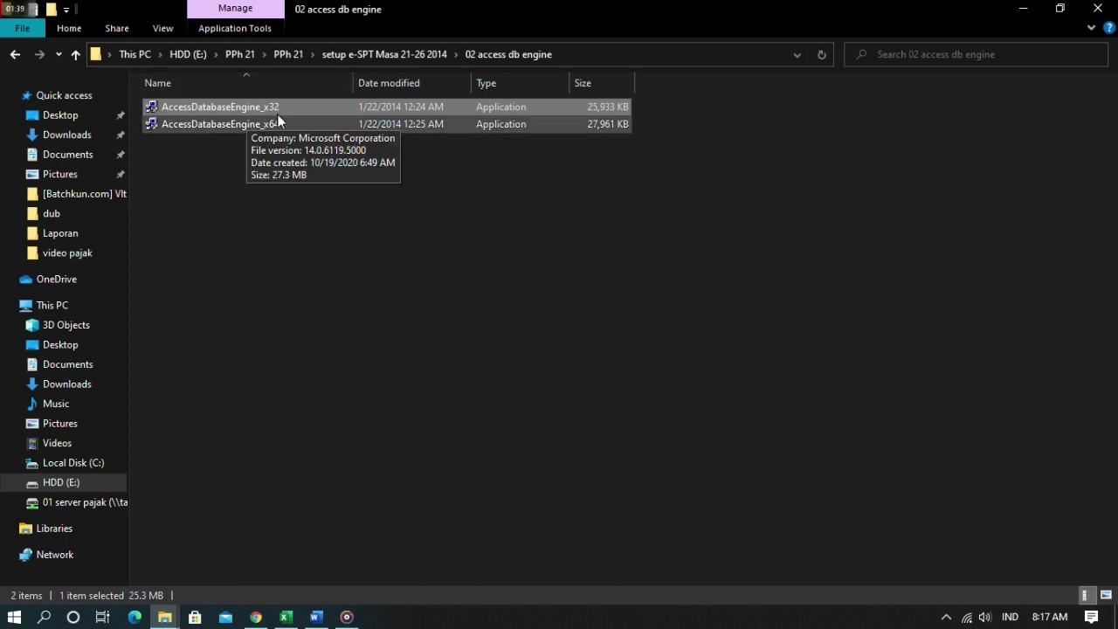
{"action": "left_click", "coordinate": [272, 214]}
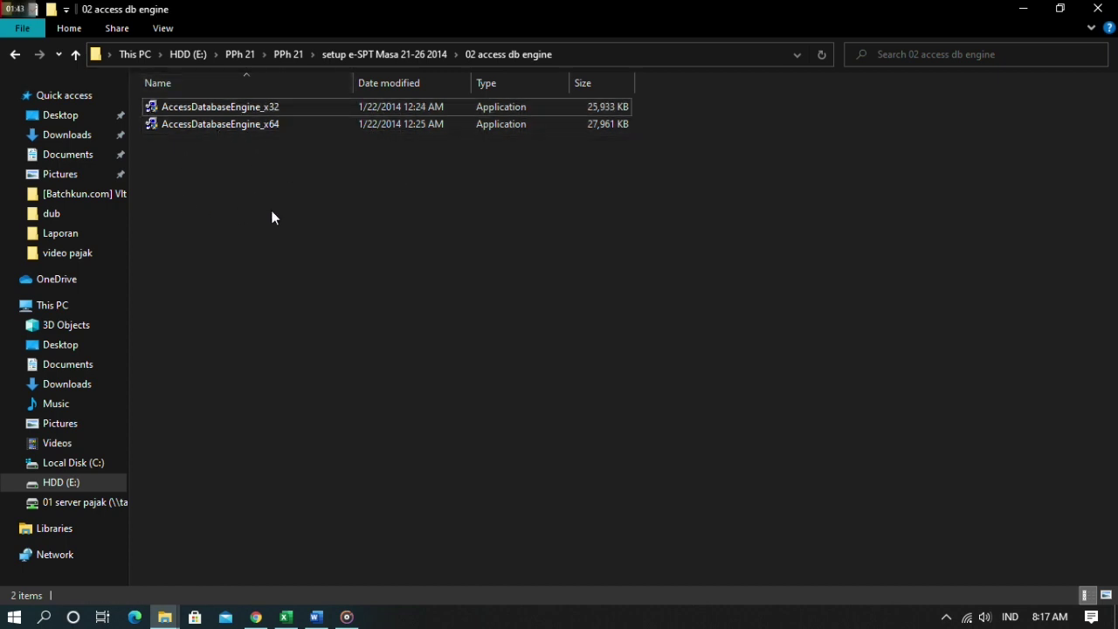
- Check the 03 Crystal Reports for .NET Framework 4.0 folder's CRRuntime_32bit_13_0_7 installer, then return to the setup folder
{"action": "left_click", "coordinate": [81, 56]}
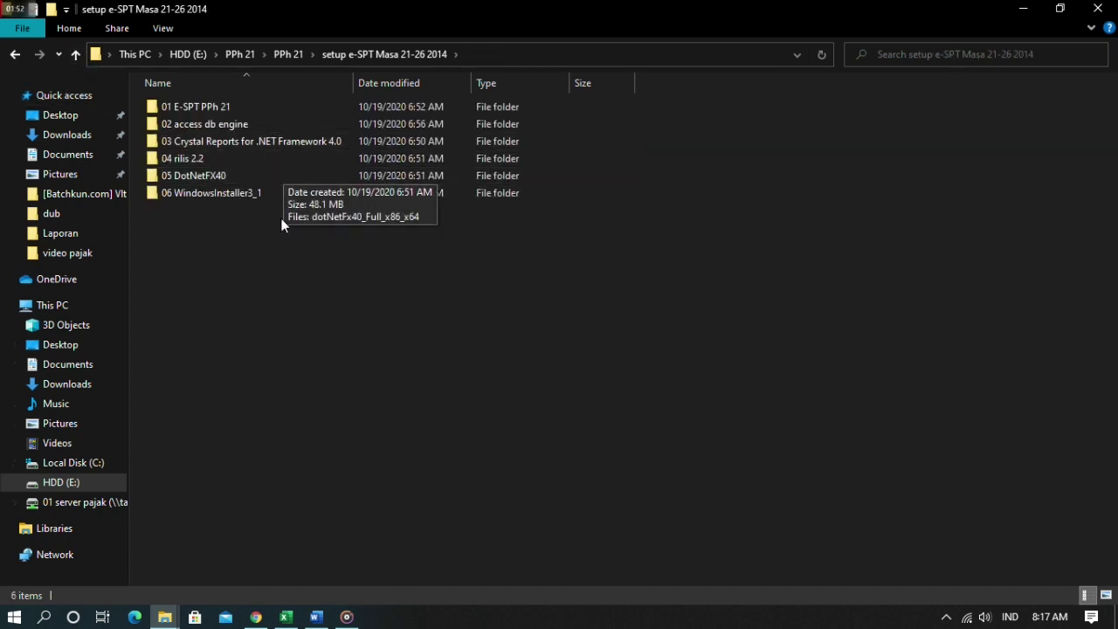
{"action": "right_click", "coordinate": [277, 265]}
{"action": "left_click", "coordinate": [307, 332]}
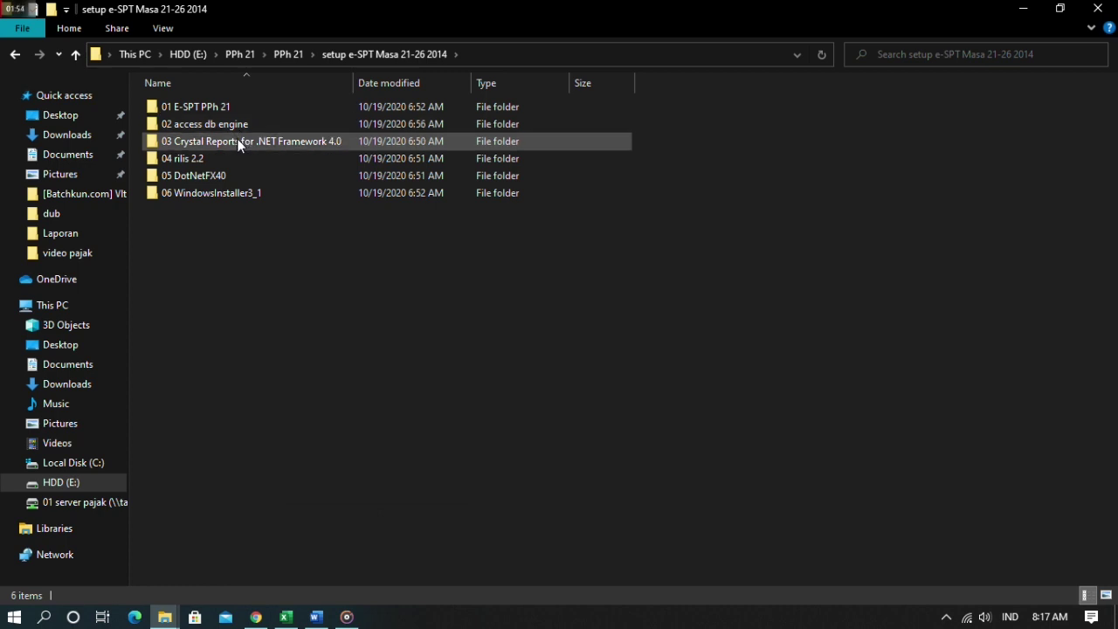
{"action": "double_click", "coordinate": [237, 140]}
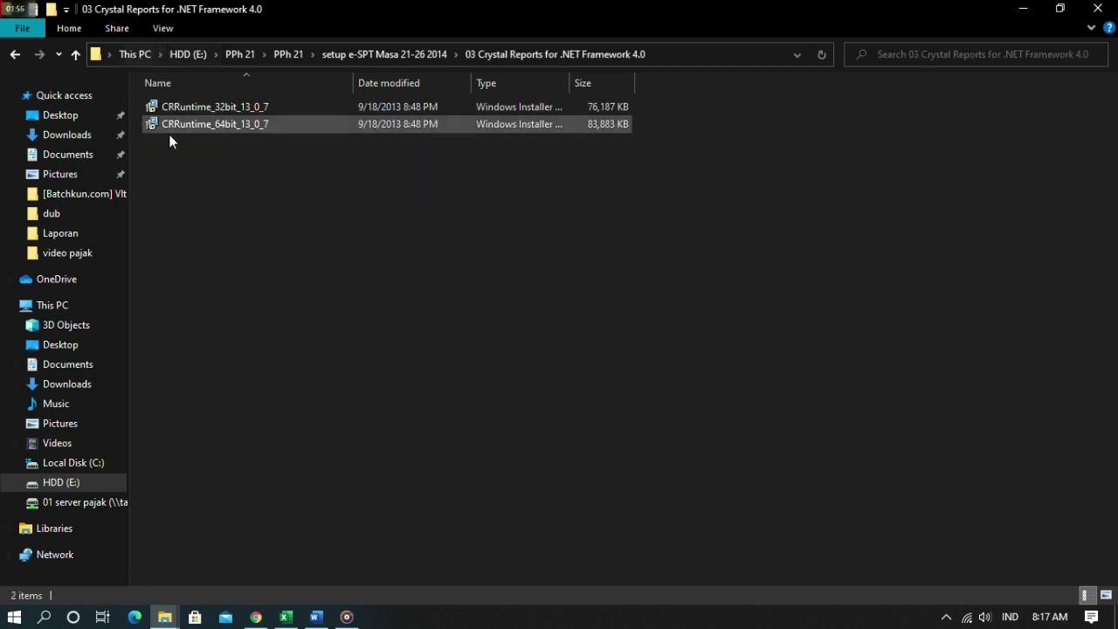
{"action": "right_click", "coordinate": [239, 186]}
{"action": "left_click", "coordinate": [275, 252]}
{"action": "left_click", "coordinate": [249, 109]}
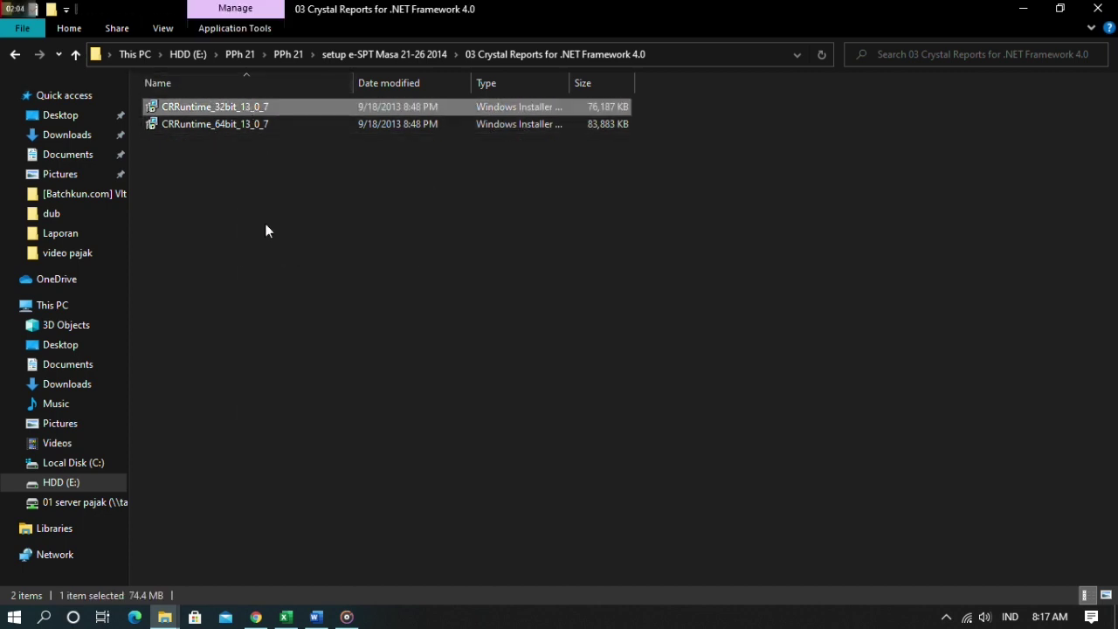
{"action": "left_click", "coordinate": [76, 54]}
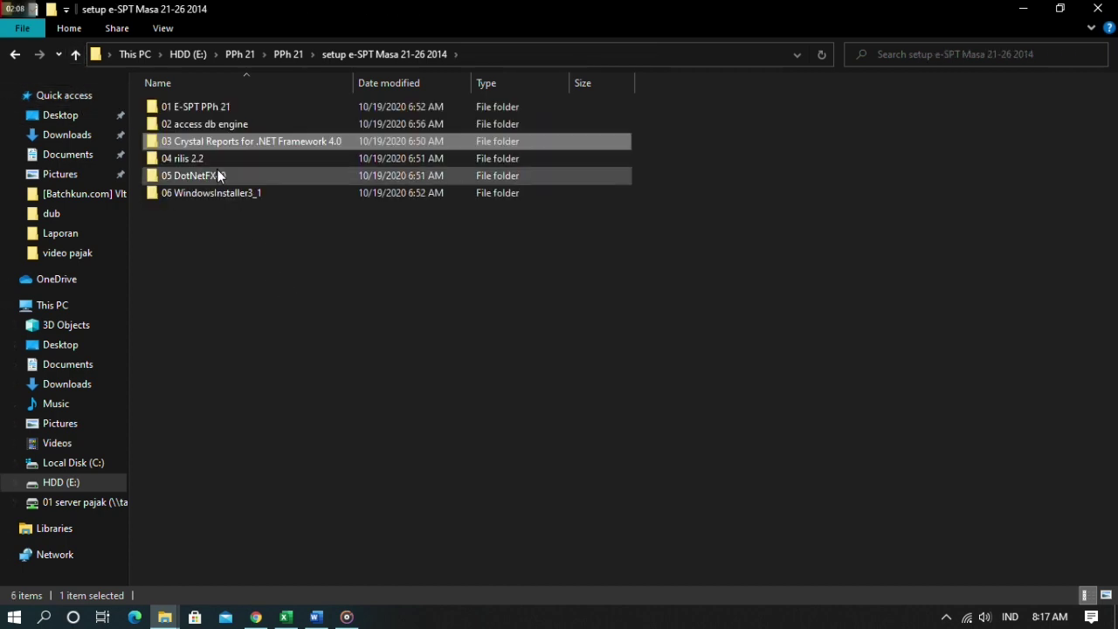
- Run patchmeup from the 04 rilis 2.2 folder as administrator, then close the Patch window unpatched
{"action": "double_click", "coordinate": [212, 158]}
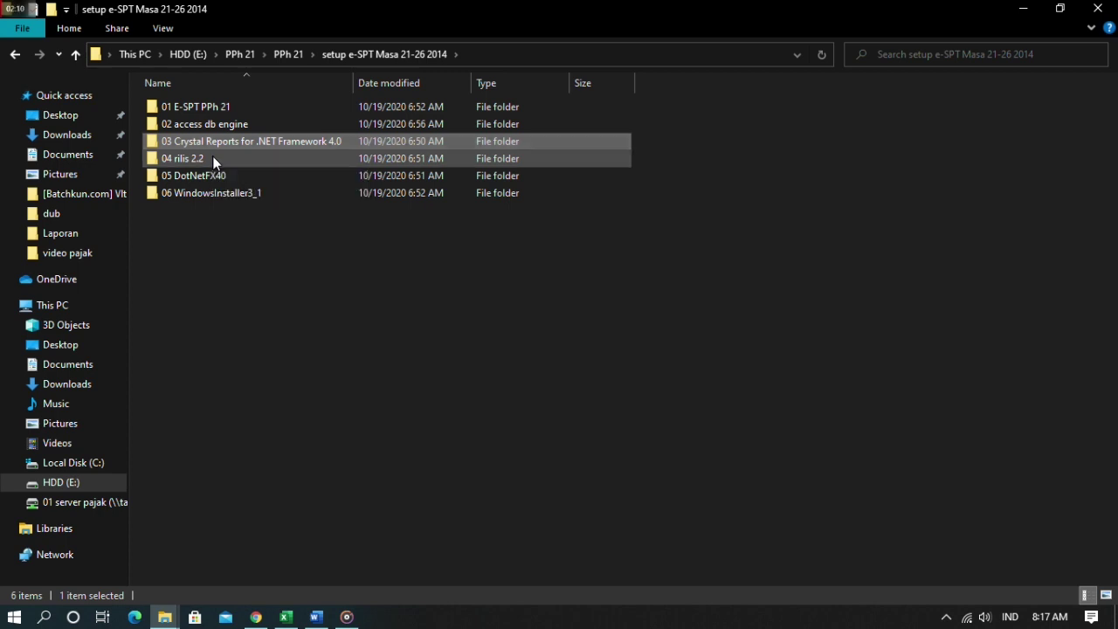
{"action": "right_click", "coordinate": [248, 166]}
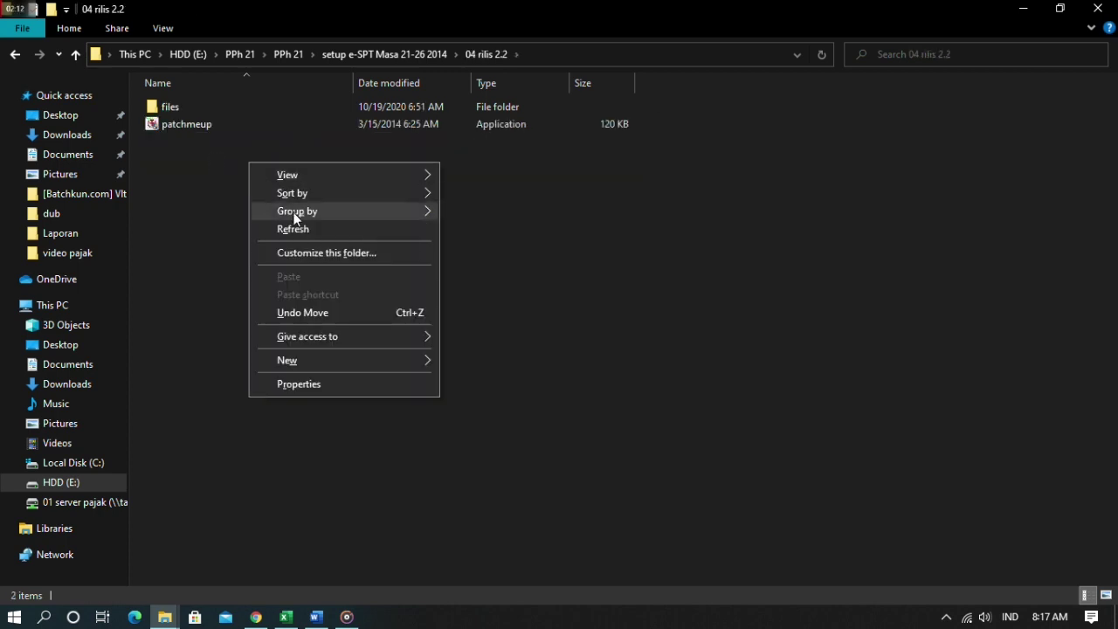
{"action": "left_click", "coordinate": [293, 231]}
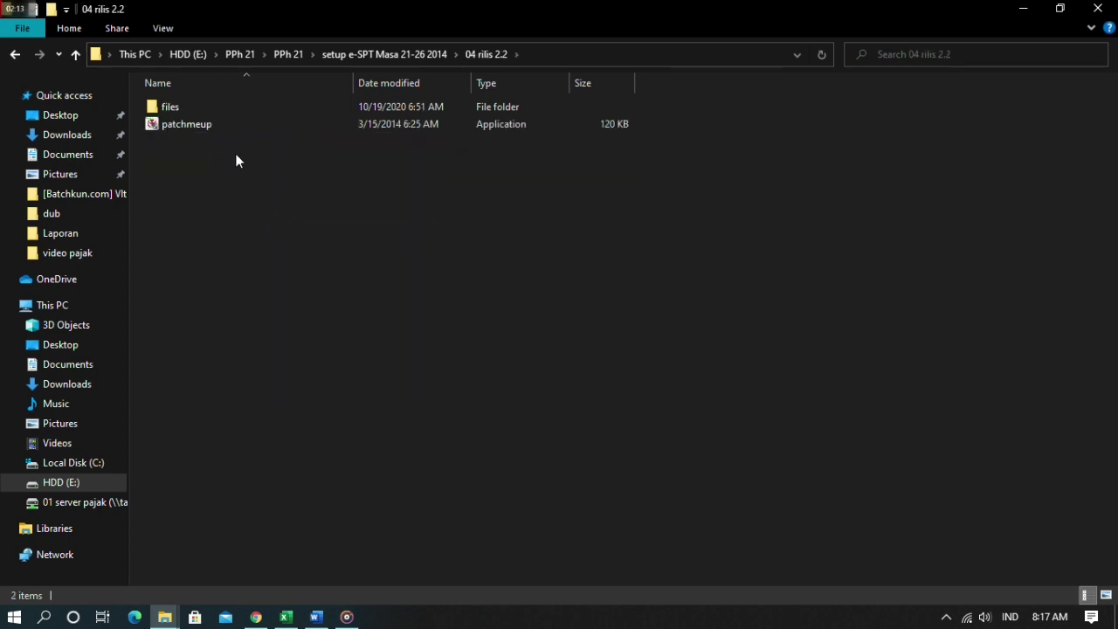
{"action": "double_click", "coordinate": [190, 128]}
{"action": "left_click", "coordinate": [526, 421]}
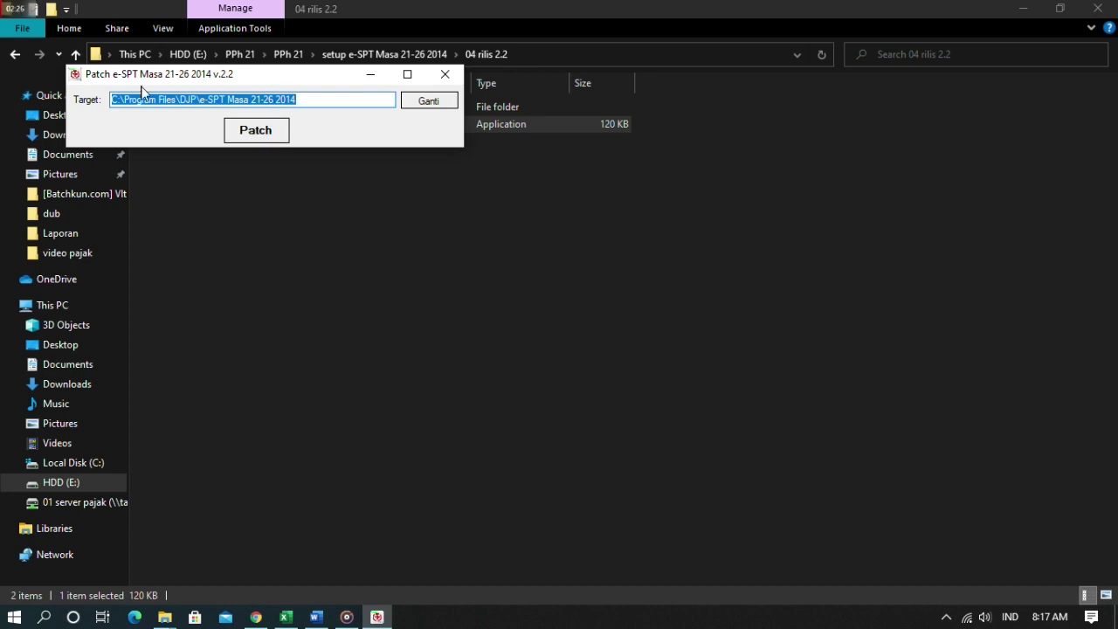
{"action": "left_click", "coordinate": [444, 75]}
- Back in the setup folder, refresh and select the 05 DotNetFX40 and 06 WindowsInstaller3_1 folders
{"action": "left_click", "coordinate": [75, 56]}
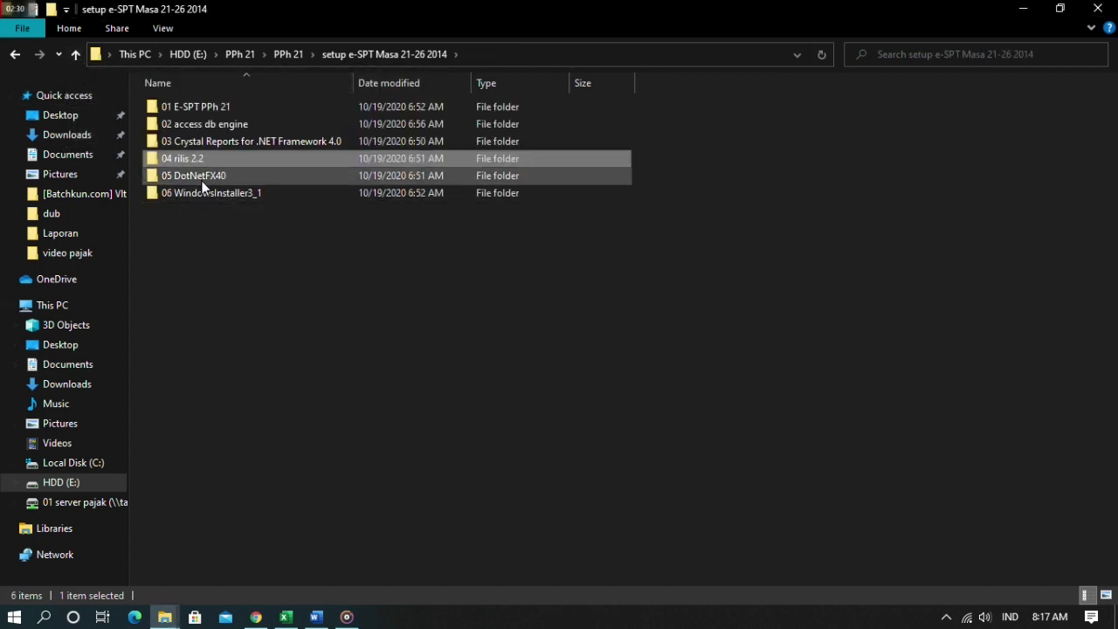
{"action": "right_click", "coordinate": [205, 232]}
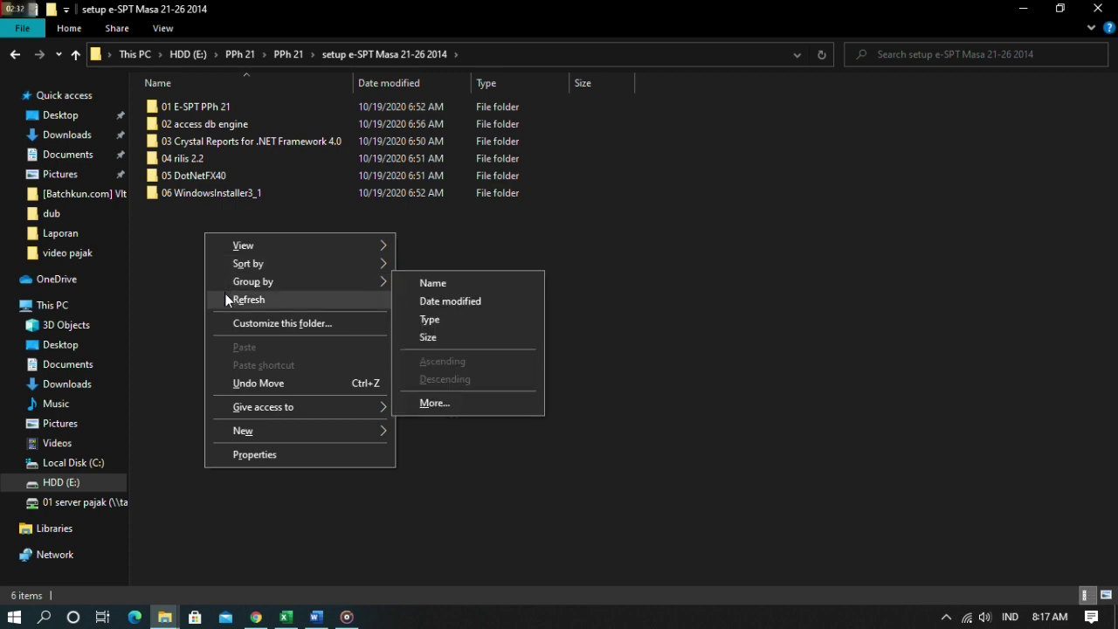
{"action": "left_click", "coordinate": [227, 298]}
{"action": "left_click", "coordinate": [201, 175]}
{"action": "left_click", "coordinate": [204, 195]}
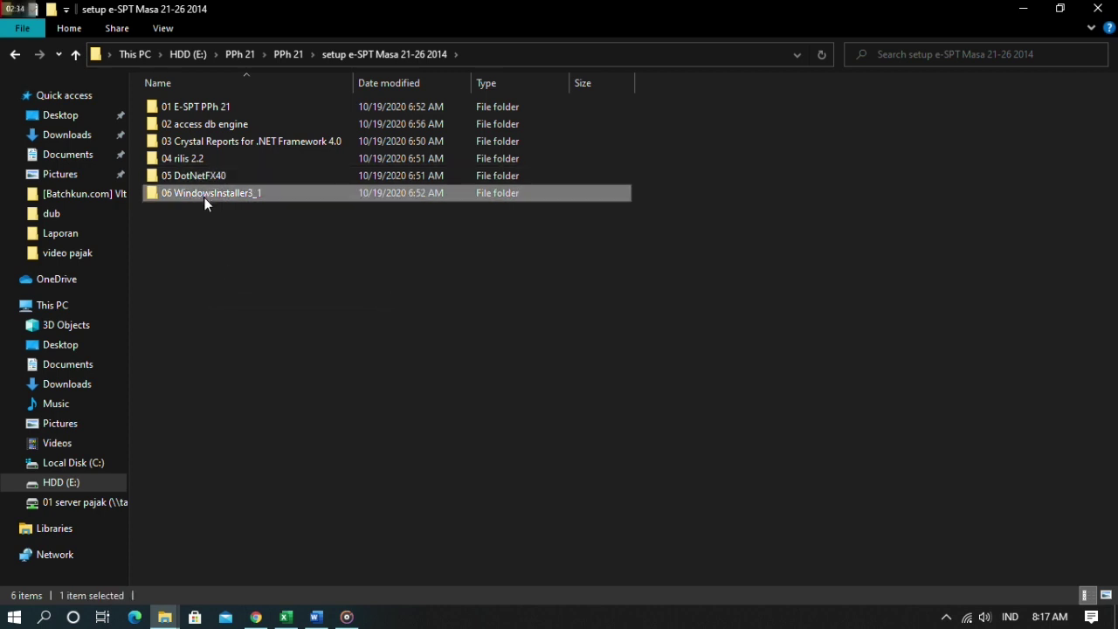
{"action": "right_click", "coordinate": [214, 275]}
{"action": "left_click", "coordinate": [247, 340]}
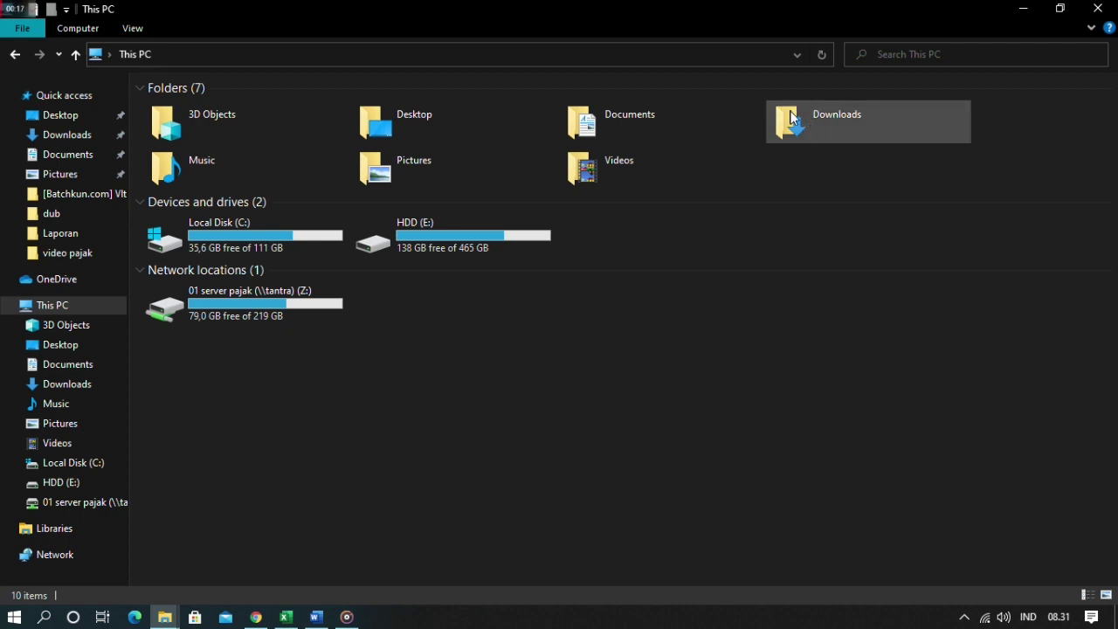
- Open Local Disk (C:) and then the Program Files (x86) folder
{"action": "right_click", "coordinate": [418, 389]}
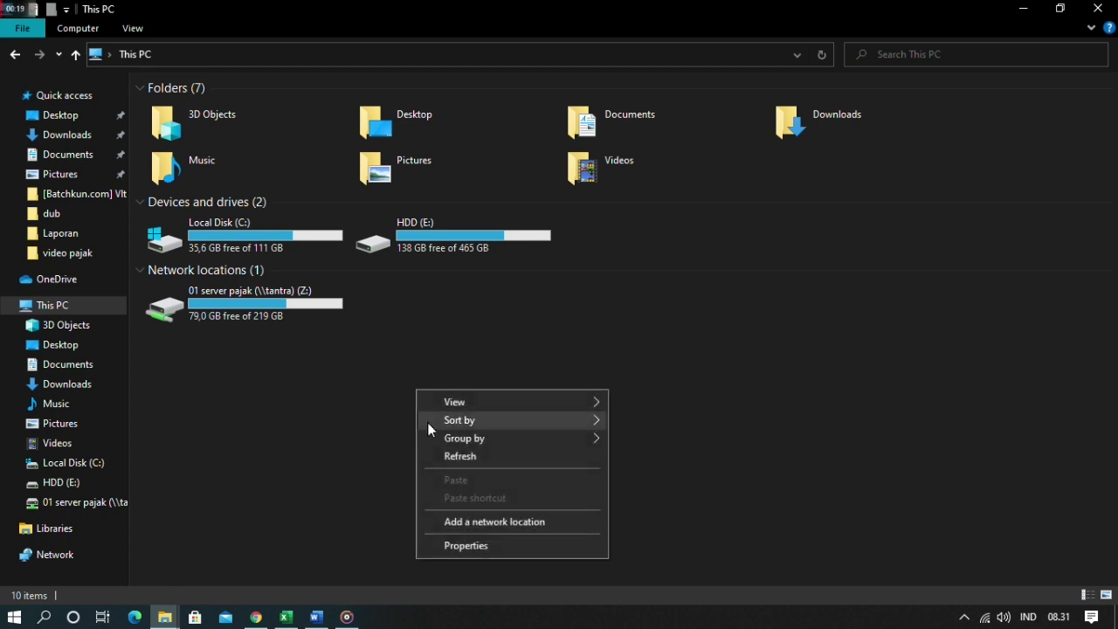
{"action": "left_click", "coordinate": [504, 463]}
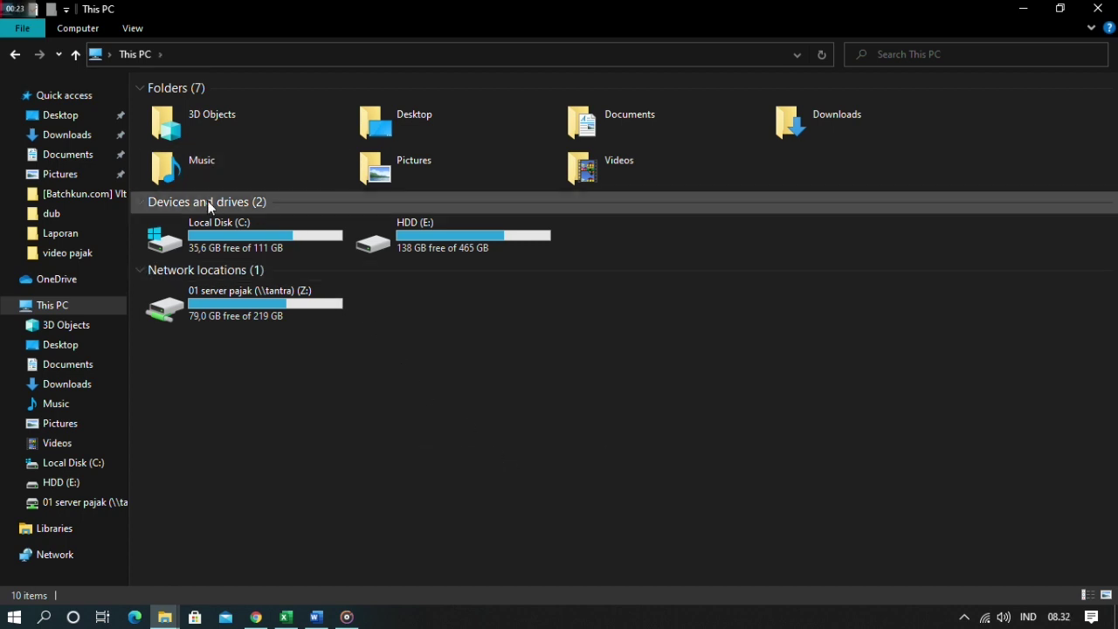
{"action": "double_click", "coordinate": [221, 232]}
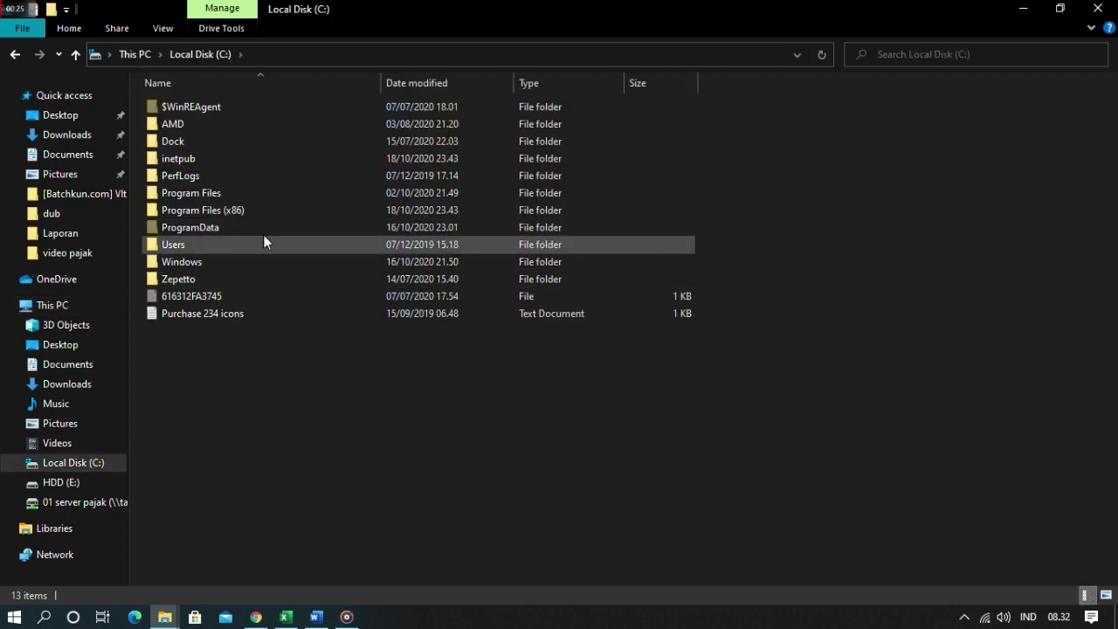
{"action": "right_click", "coordinate": [358, 362]}
{"action": "left_click", "coordinate": [394, 431]}
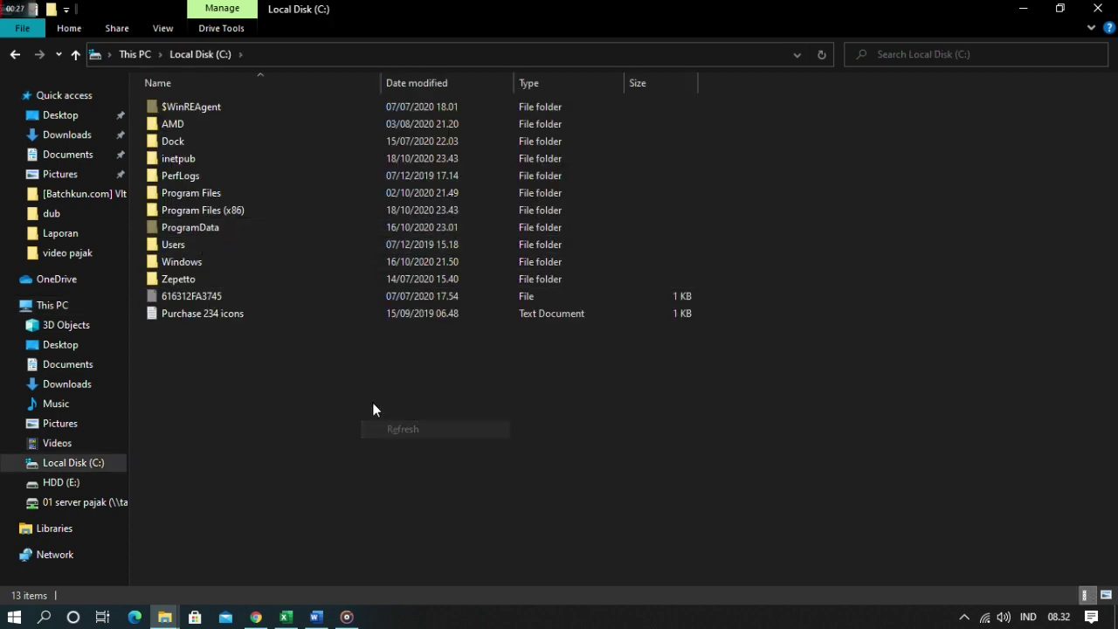
{"action": "left_click", "coordinate": [230, 212]}
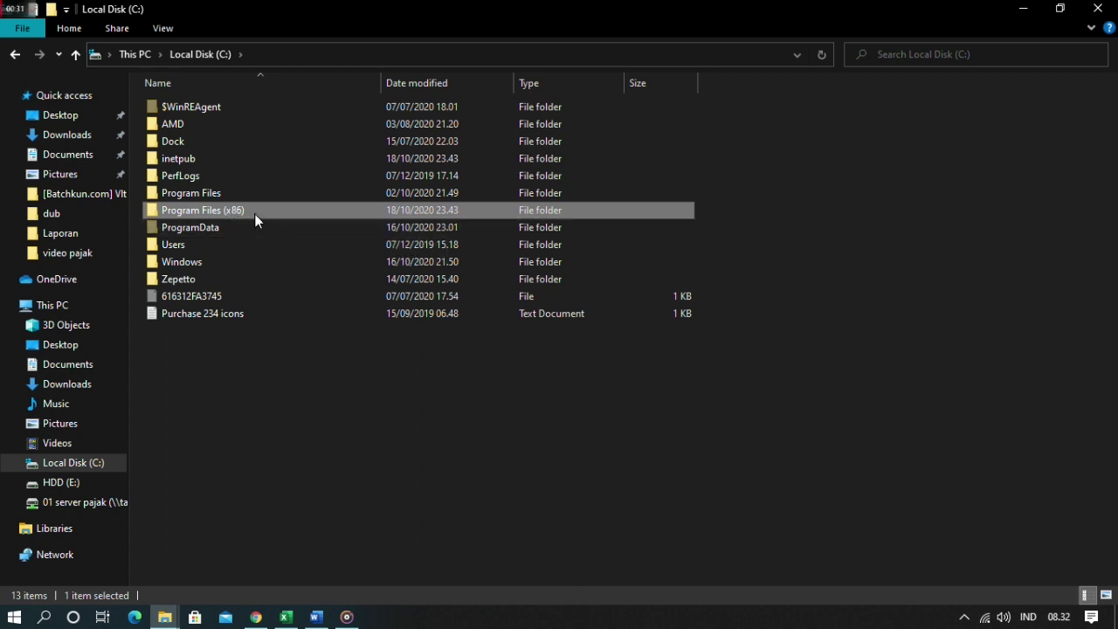
{"action": "double_click", "coordinate": [254, 213]}
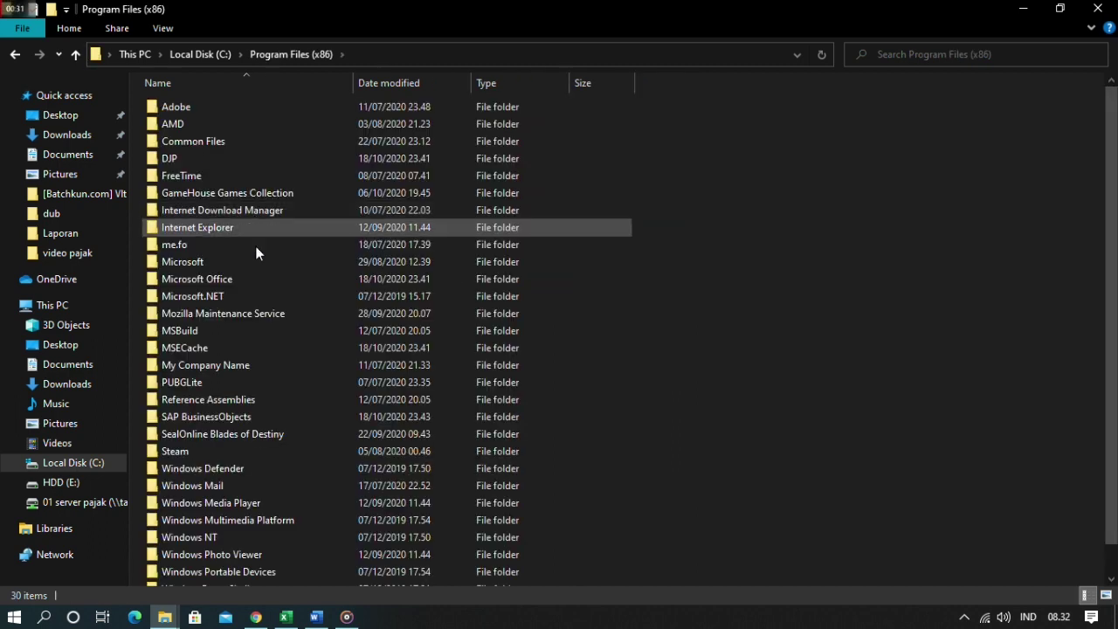
- Go into DJP, then e-SPT Masa 21-26 2014, and open its db folder
{"action": "double_click", "coordinate": [208, 160]}
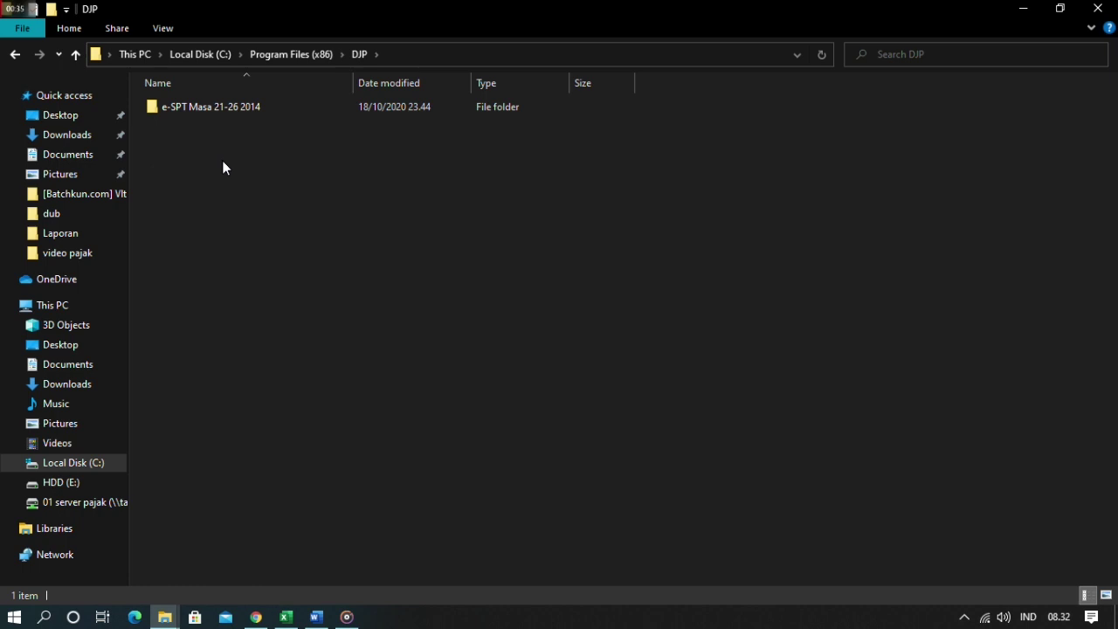
{"action": "right_click", "coordinate": [221, 160]}
{"action": "left_click", "coordinate": [278, 225]}
{"action": "left_click", "coordinate": [248, 121]}
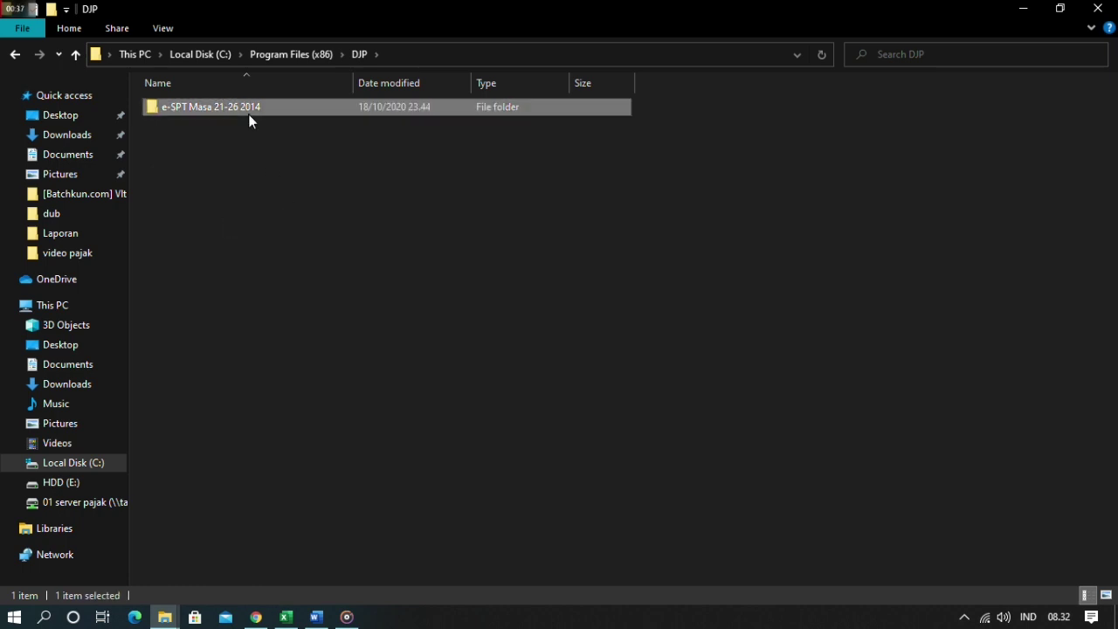
{"action": "double_click", "coordinate": [265, 110]}
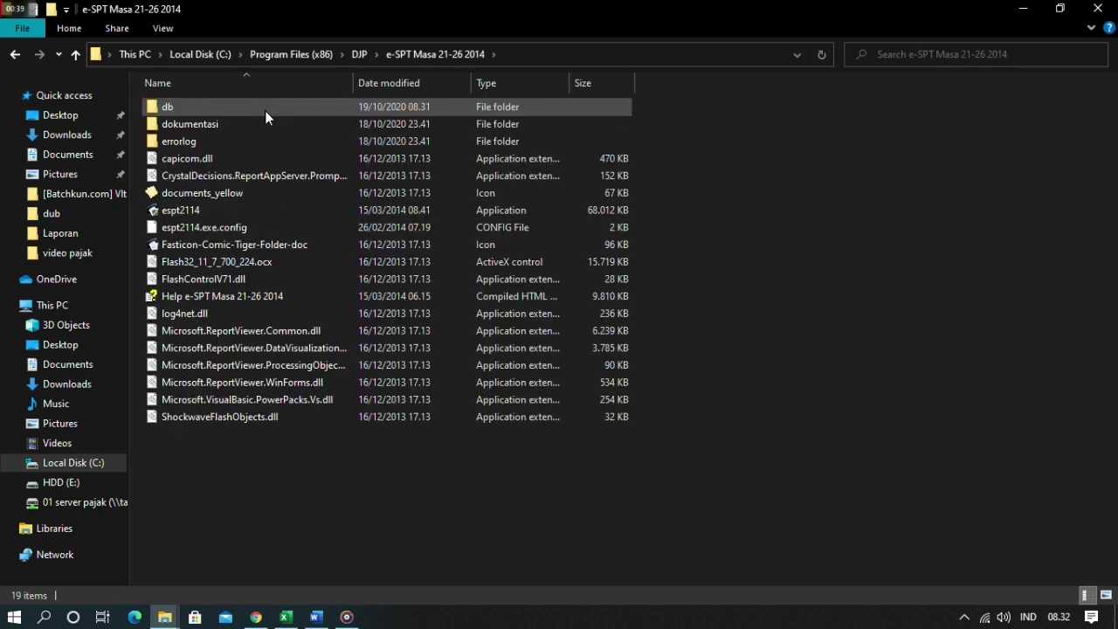
{"action": "left_click", "coordinate": [181, 105]}
{"action": "double_click", "coordinate": [181, 105]}
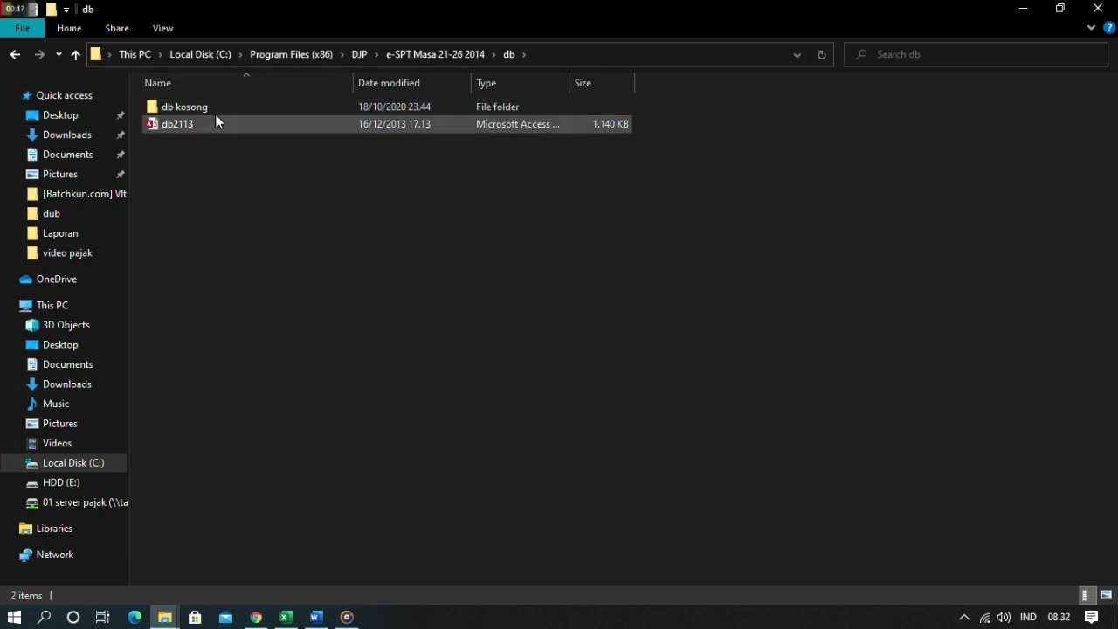
- Copy the db2113 database and paste a duplicate into the same db folder with administrator permission
{"action": "right_click", "coordinate": [223, 201]}
{"action": "left_click", "coordinate": [287, 268]}
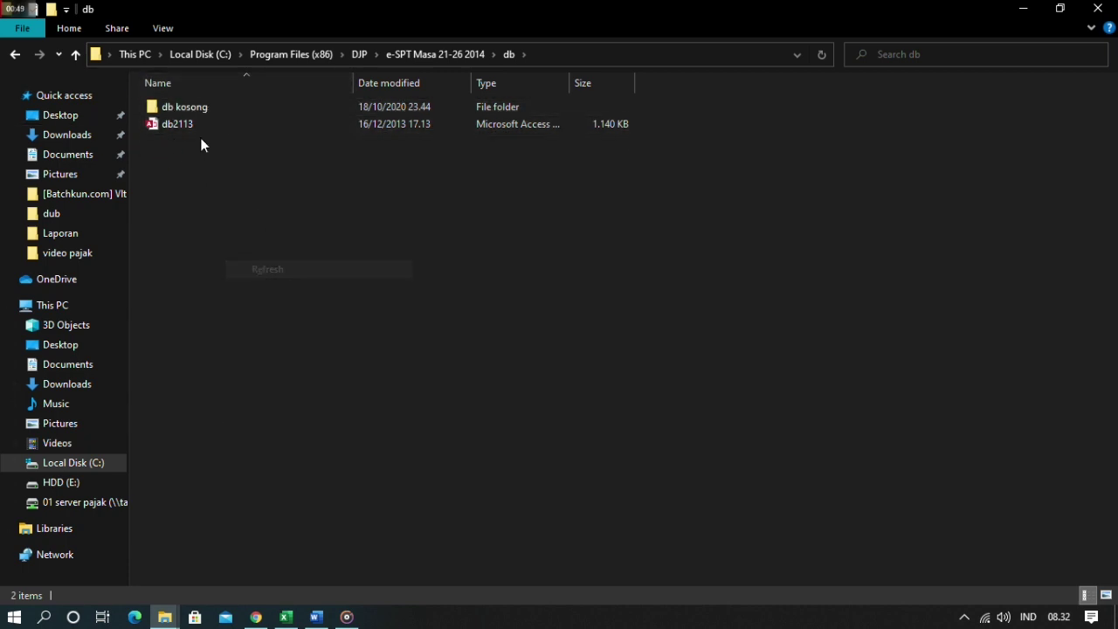
{"action": "left_click", "coordinate": [190, 122]}
{"action": "right_click", "coordinate": [190, 124]}
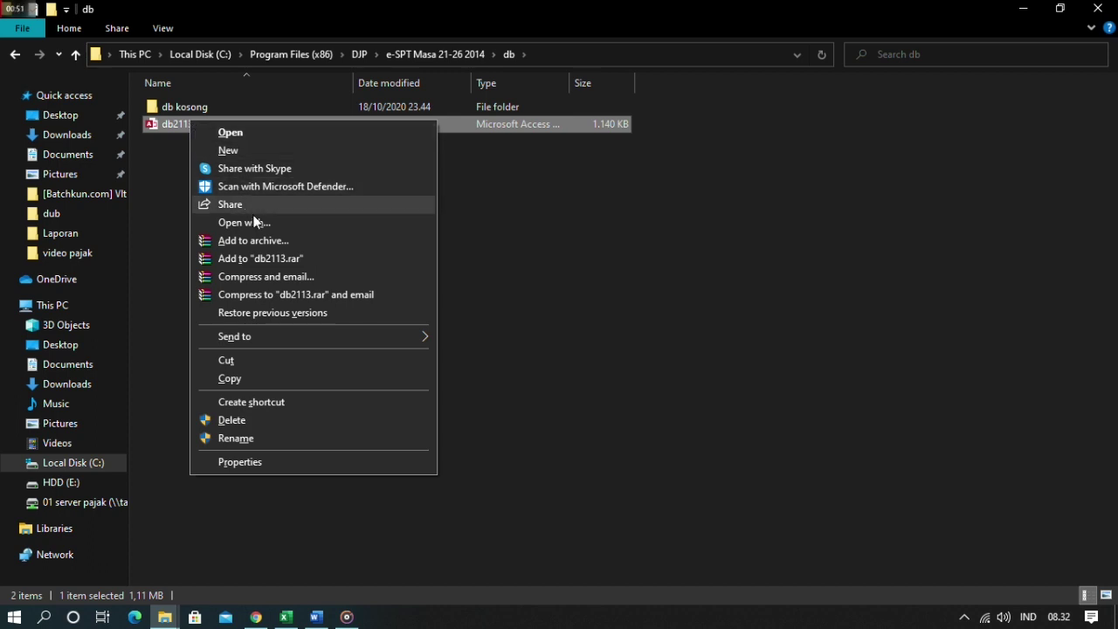
{"action": "left_click", "coordinate": [242, 378]}
{"action": "right_click", "coordinate": [255, 237]}
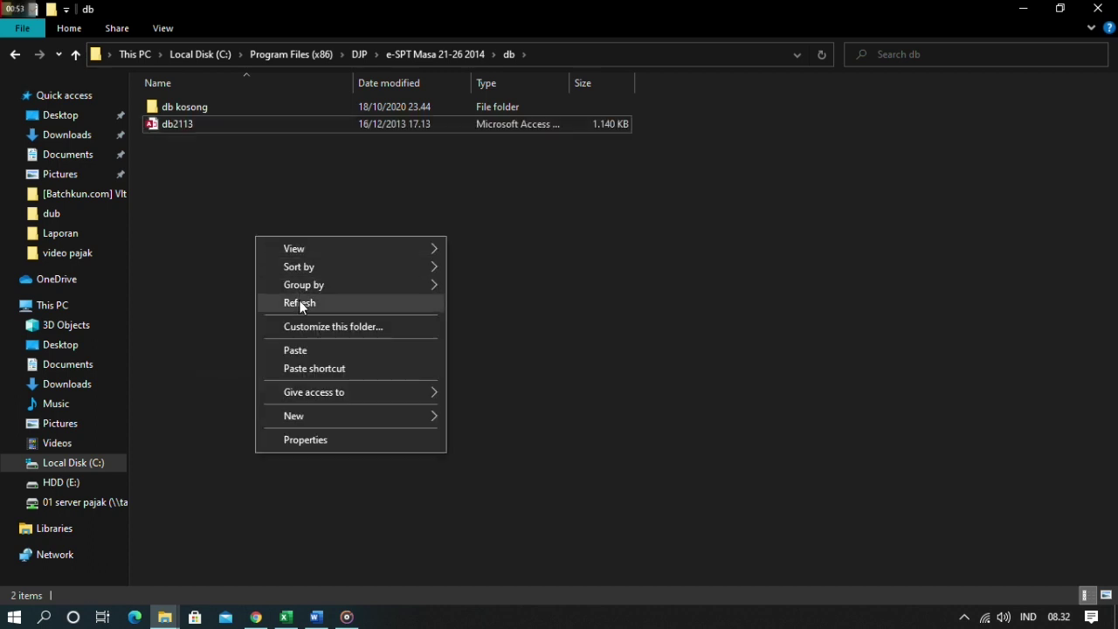
{"action": "left_click", "coordinate": [297, 350]}
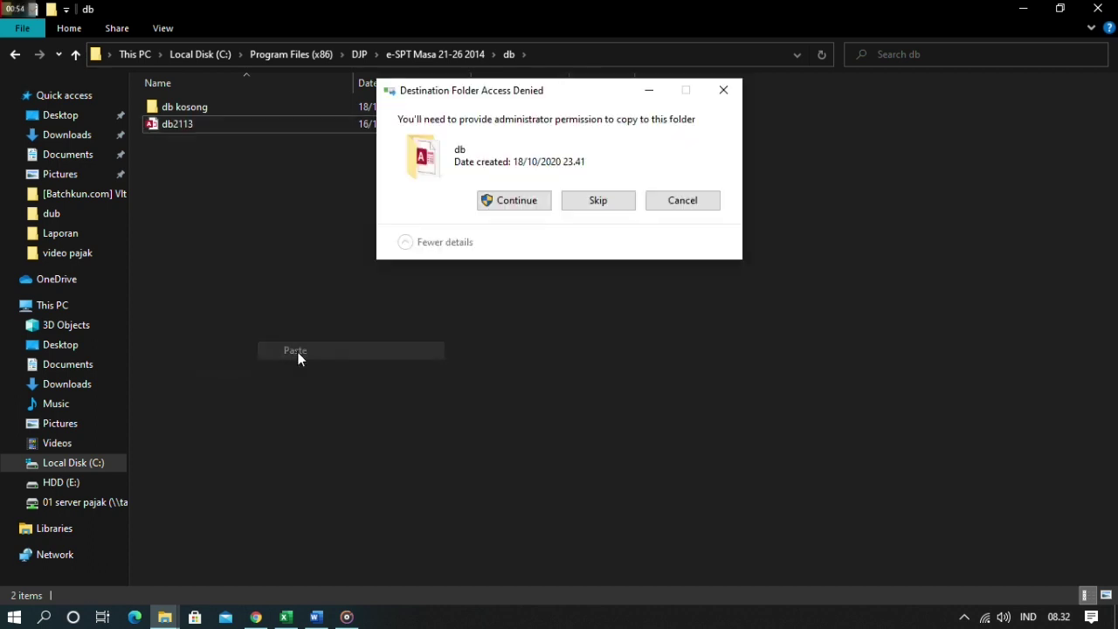
{"action": "left_click", "coordinate": [493, 200]}
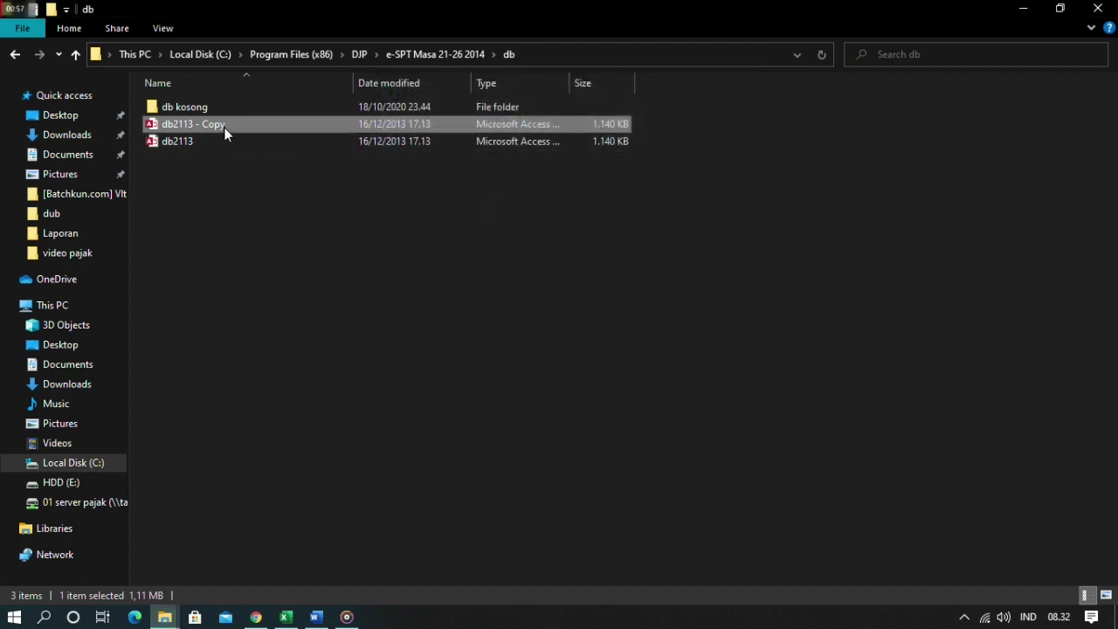
- Rename the copied database to 'PT ALIN', approving the administrator prompt
{"action": "left_click", "coordinate": [316, 617]}
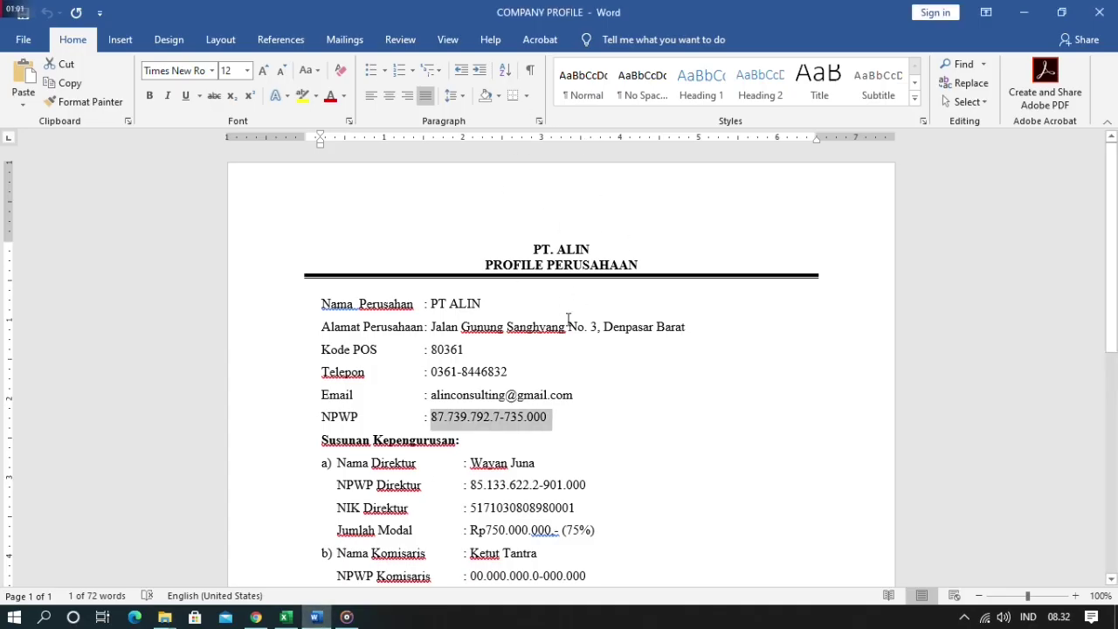
{"action": "key", "text": "alt+Tab"}
{"action": "key", "text": "F2"}
{"action": "type", "text": "pt ="}
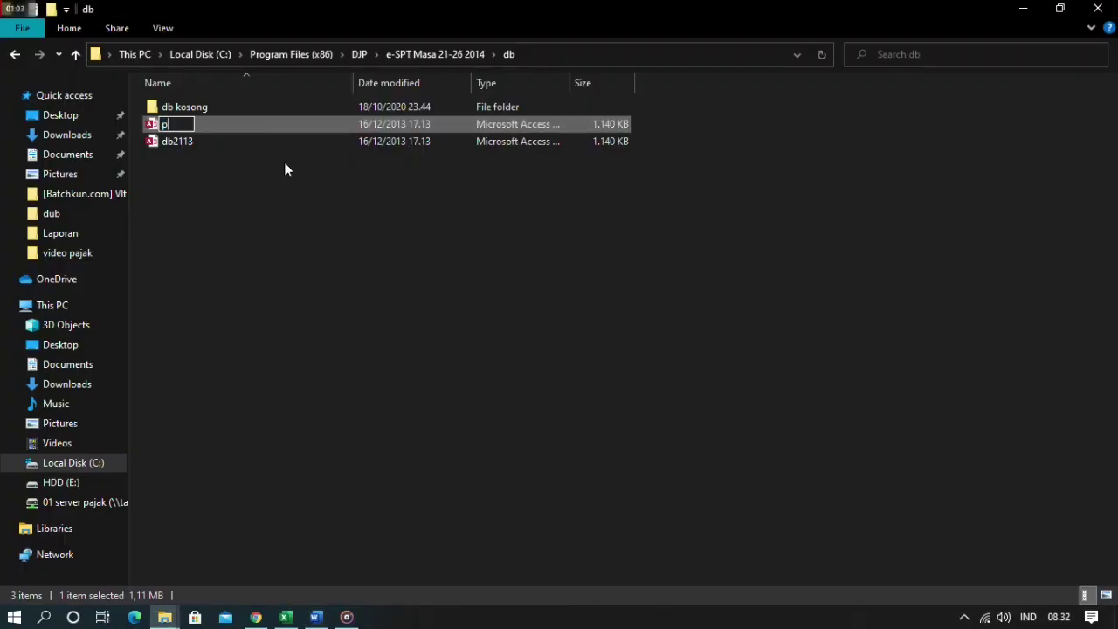
{"action": "key", "text": "BackSpace"}
{"action": "key", "text": "BackSpace"}
{"action": "key", "text": "BackSpace"}
{"action": "key", "text": "BackSpace"}
{"action": "type", "text": "PT ALIN"}
{"action": "key", "text": "Return"}
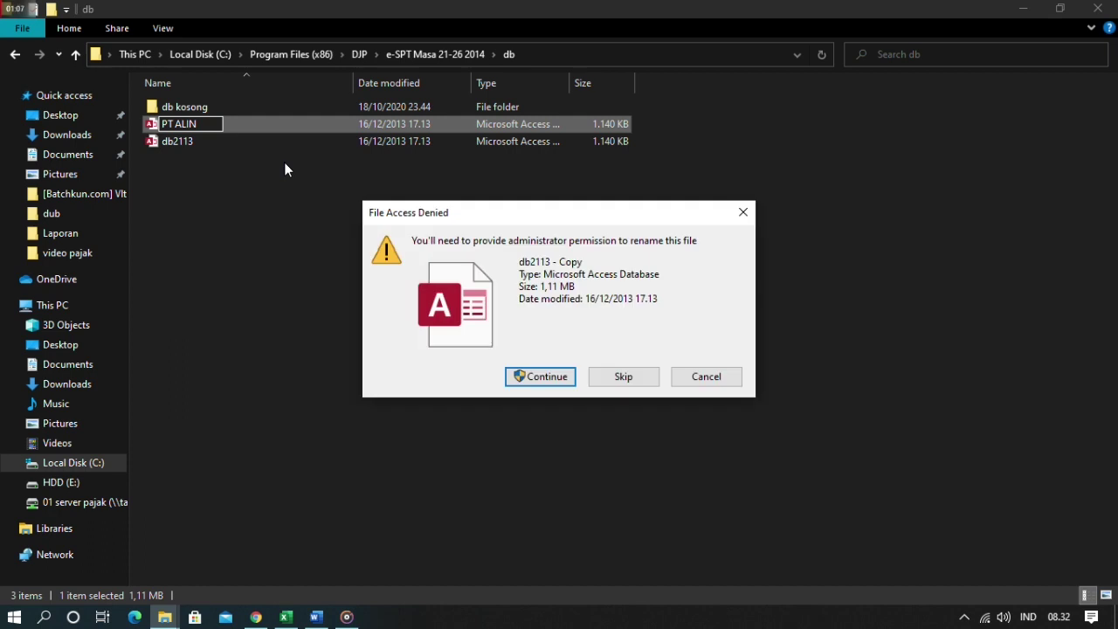
{"action": "key", "text": "Return"}
- Refresh the db folder listing and show the desktop
{"action": "right_click", "coordinate": [271, 249]}
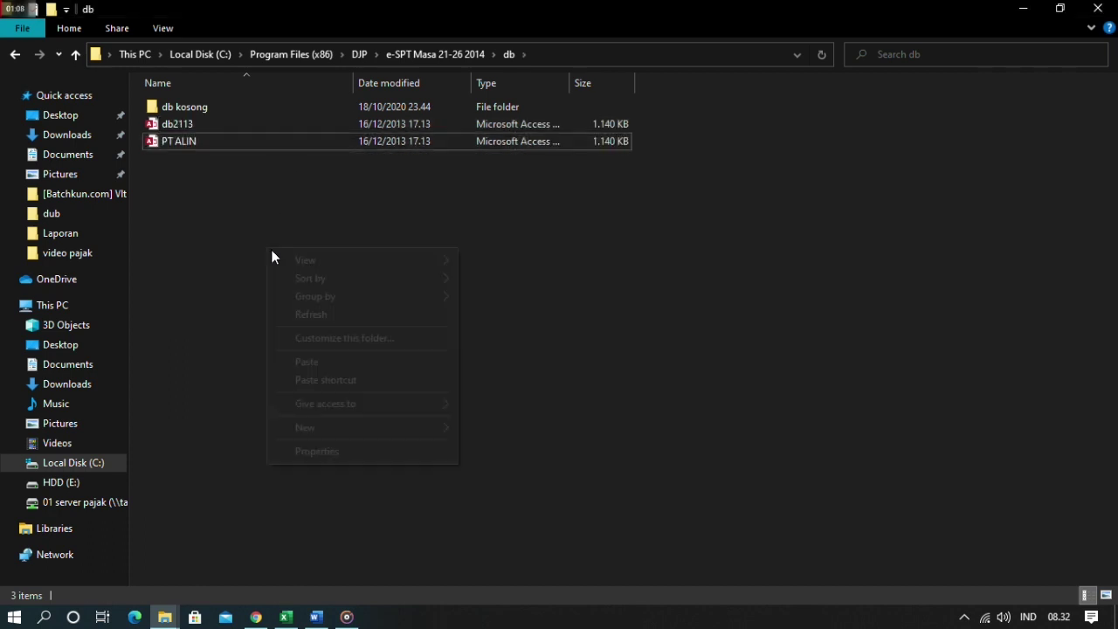
{"action": "left_click", "coordinate": [318, 312]}
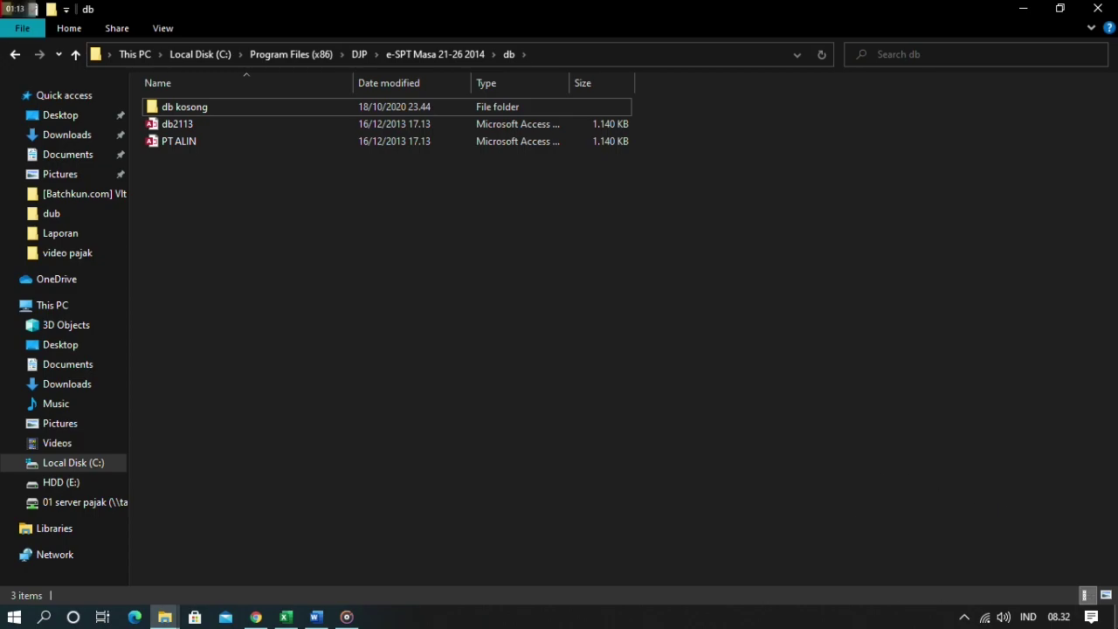
{"action": "left_click", "coordinate": [1116, 617]}
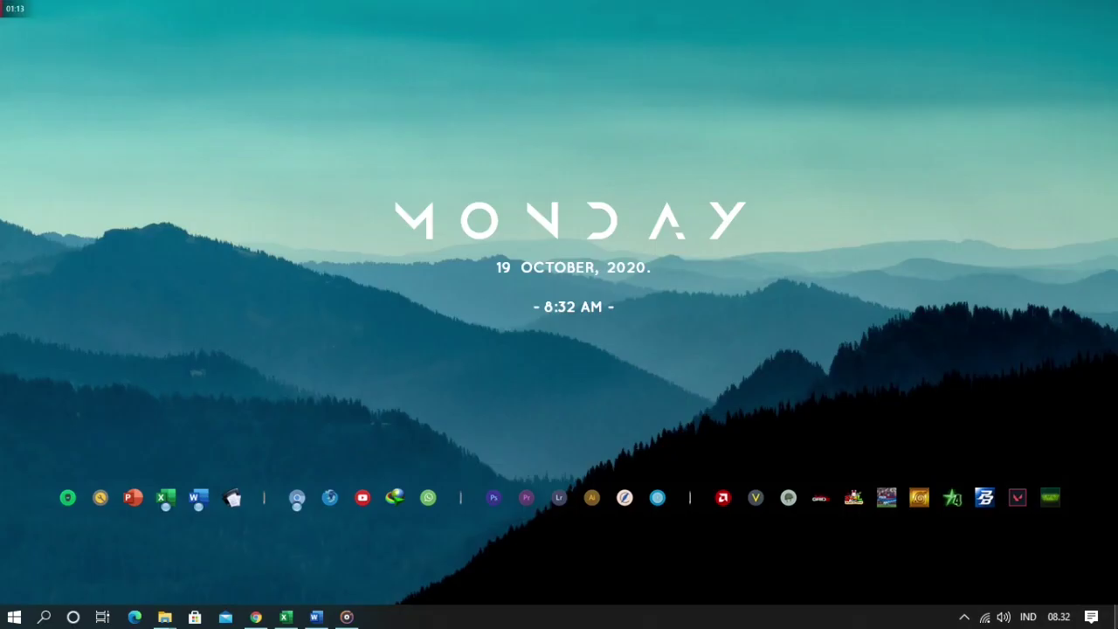
- Refresh the desktop and launch e-SPT PPh 21/26, allowing it to run as administrator
{"action": "right_click", "coordinate": [300, 139]}
{"action": "left_click", "coordinate": [355, 187]}
{"action": "right_click", "coordinate": [337, 127]}
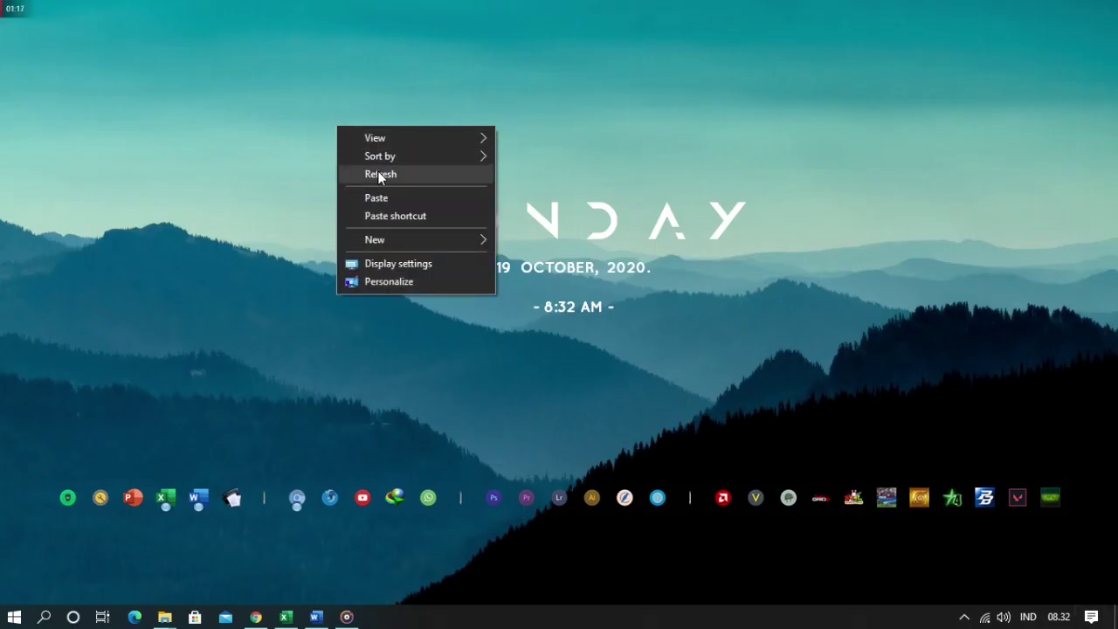
{"action": "left_click", "coordinate": [378, 172]}
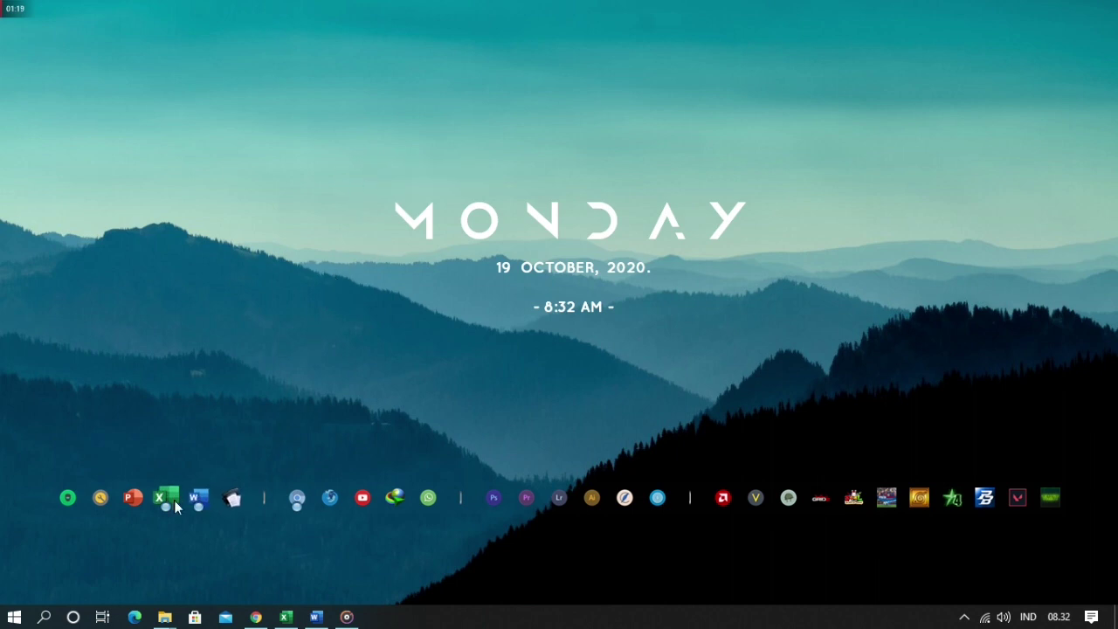
{"action": "left_click", "coordinate": [230, 499]}
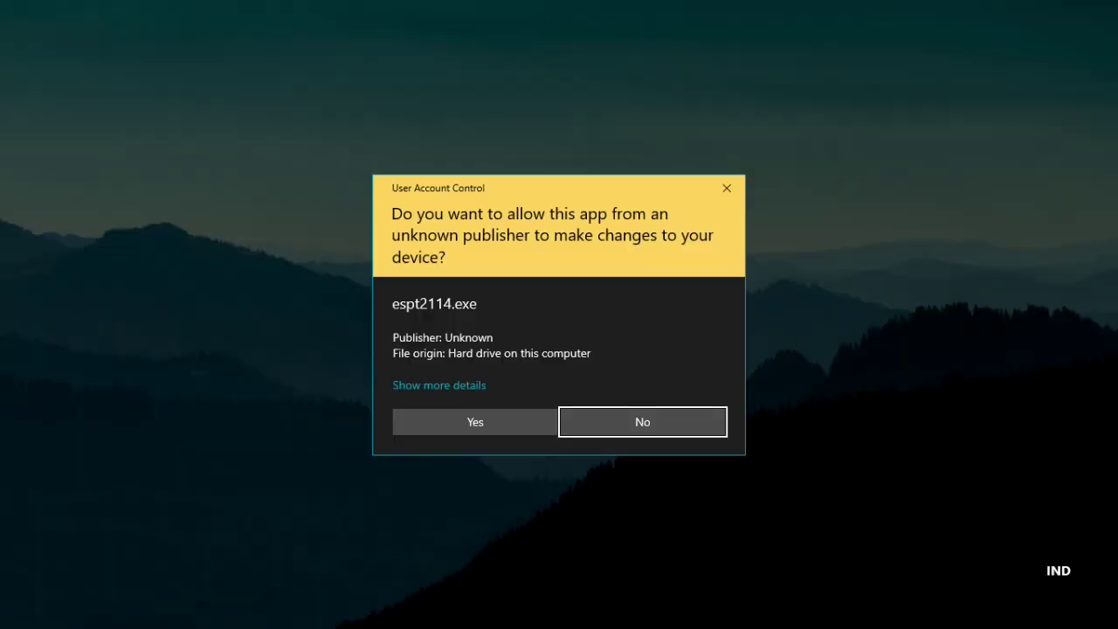
{"action": "left_click", "coordinate": [467, 428]}
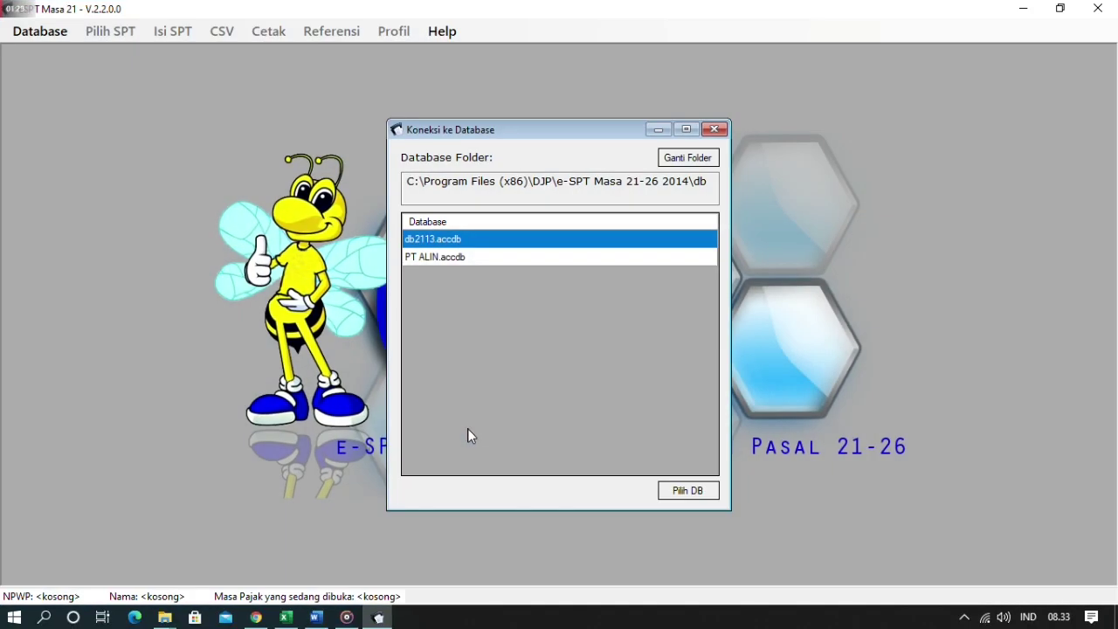
- Select the PT ALIN.accdb database and connect with Pilih DB
{"action": "left_click", "coordinate": [481, 262]}
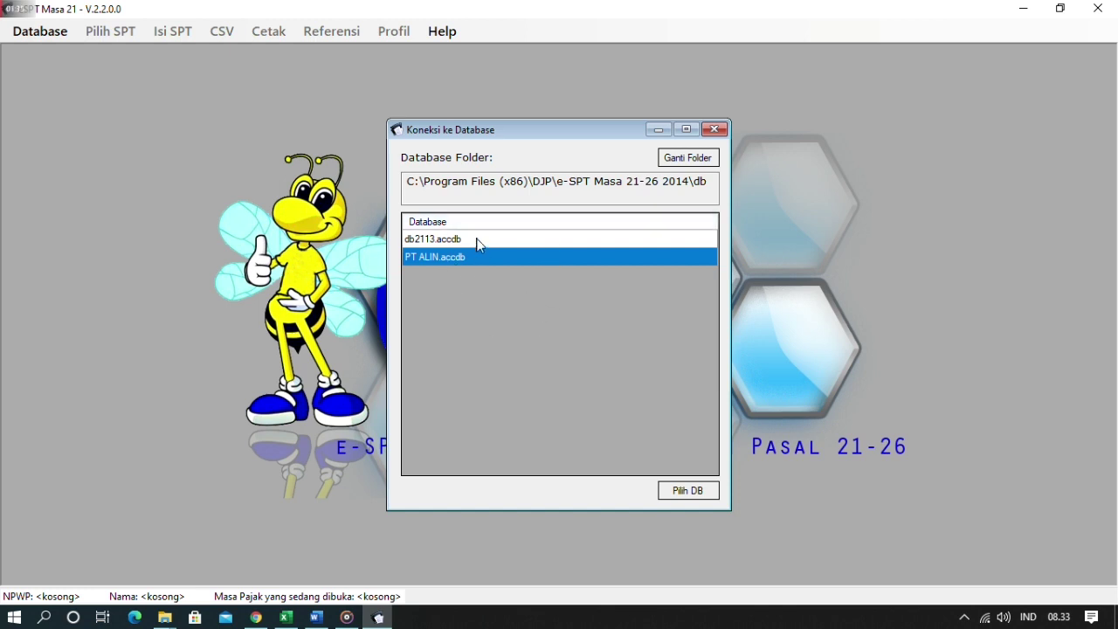
{"action": "left_click", "coordinate": [477, 239]}
{"action": "left_click", "coordinate": [476, 254]}
{"action": "left_click", "coordinate": [688, 491]}
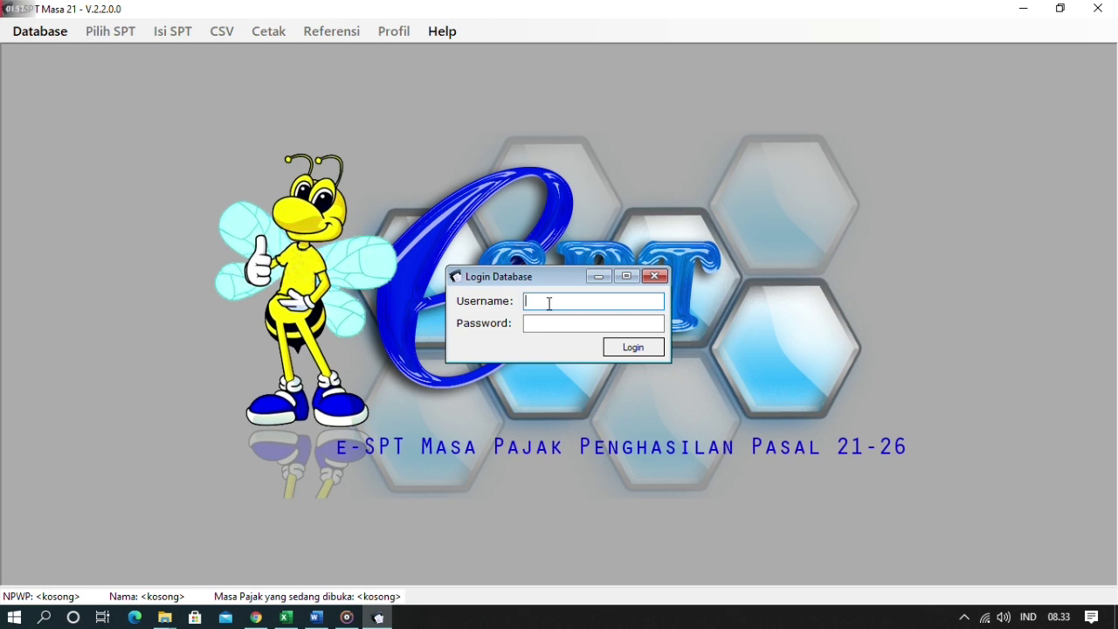
- Log in with the administrator username and the account password, then dismiss the confirmation
{"action": "type", "text": "administrator"}
{"action": "left_click", "coordinate": [526, 323]}
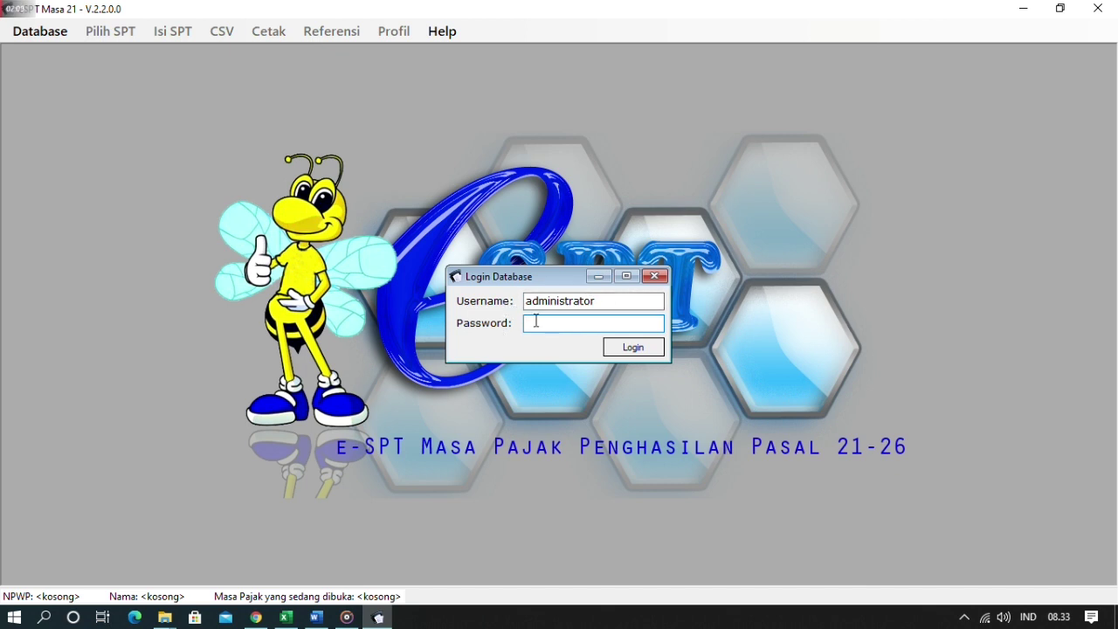
{"action": "type", "text": "123"}
{"action": "left_click", "coordinate": [638, 348]}
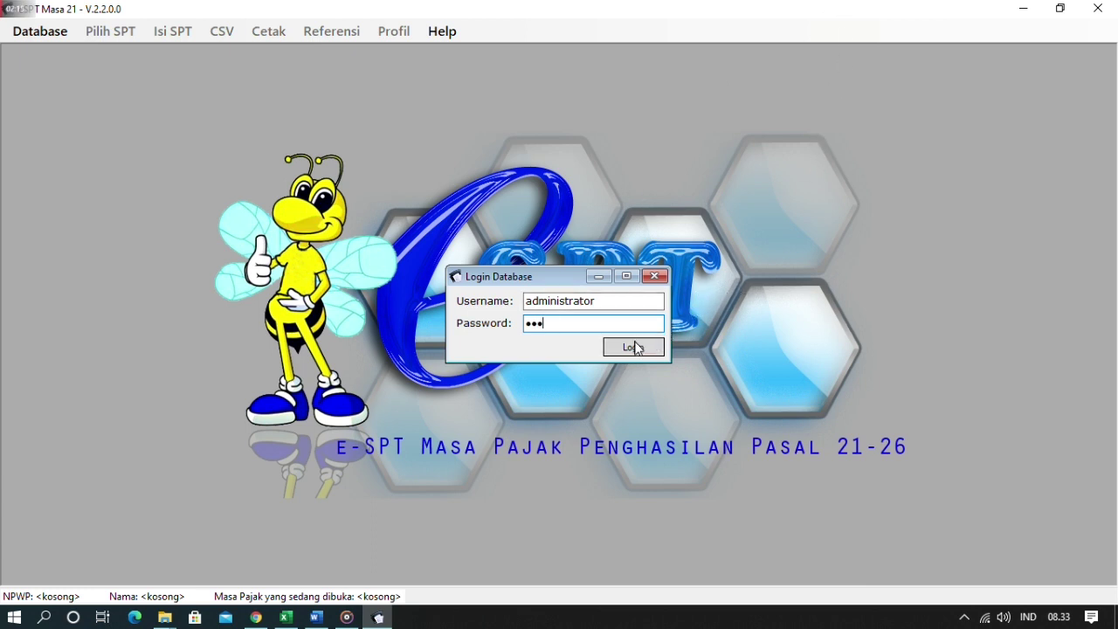
{"action": "left_click", "coordinate": [639, 367]}
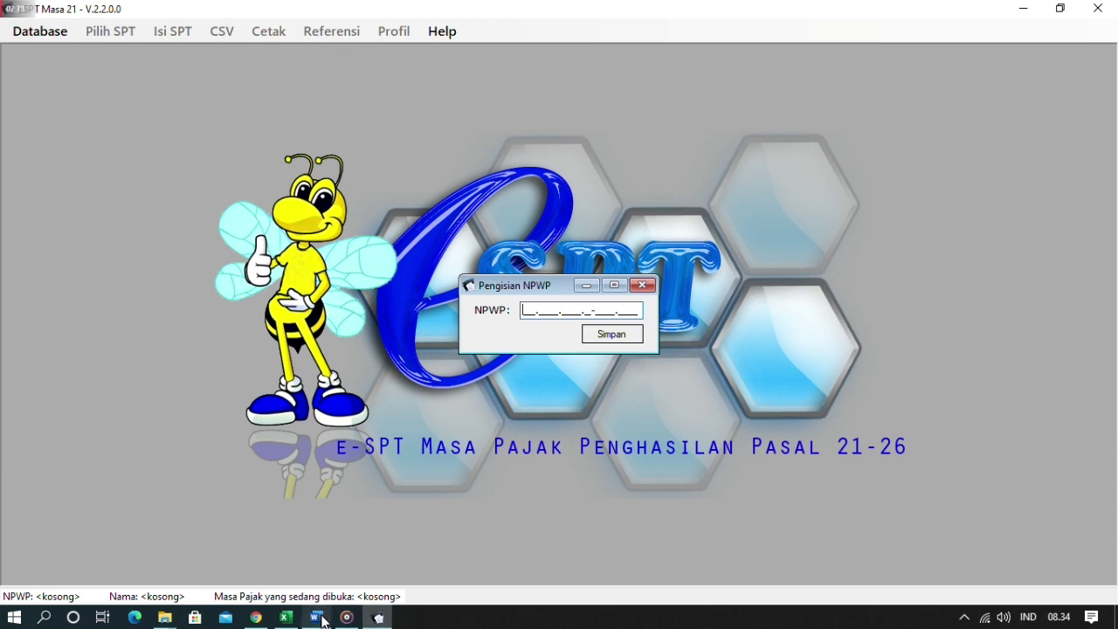
- Paste the company's NPWP from the profile document into Pengisian NPWP and save it
{"action": "mouse_move", "coordinate": [320, 620]}
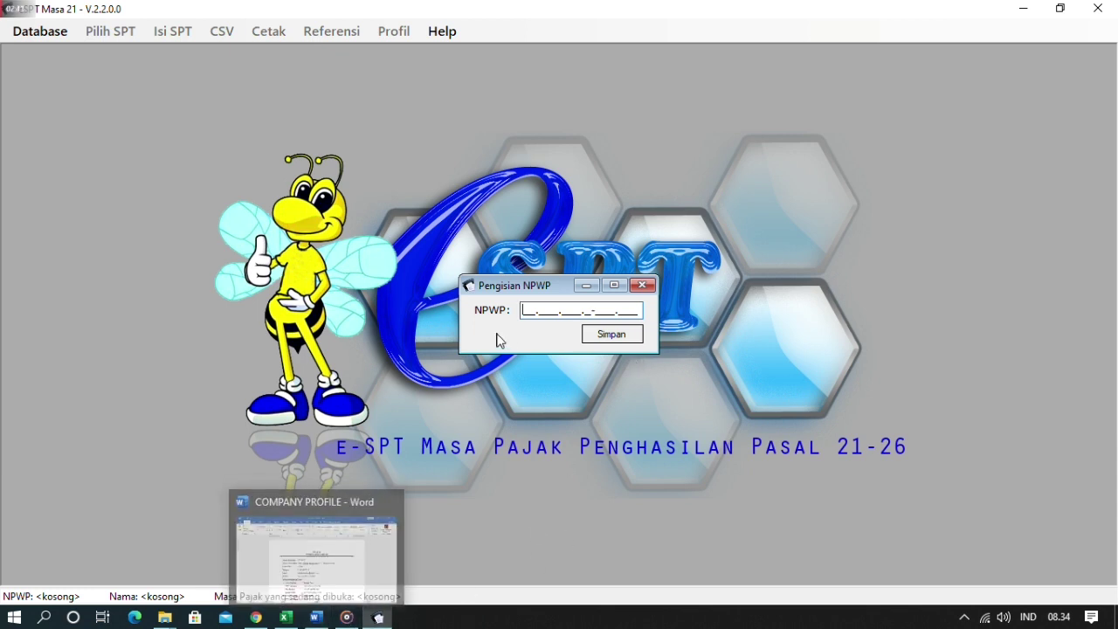
{"action": "left_click", "coordinate": [316, 617]}
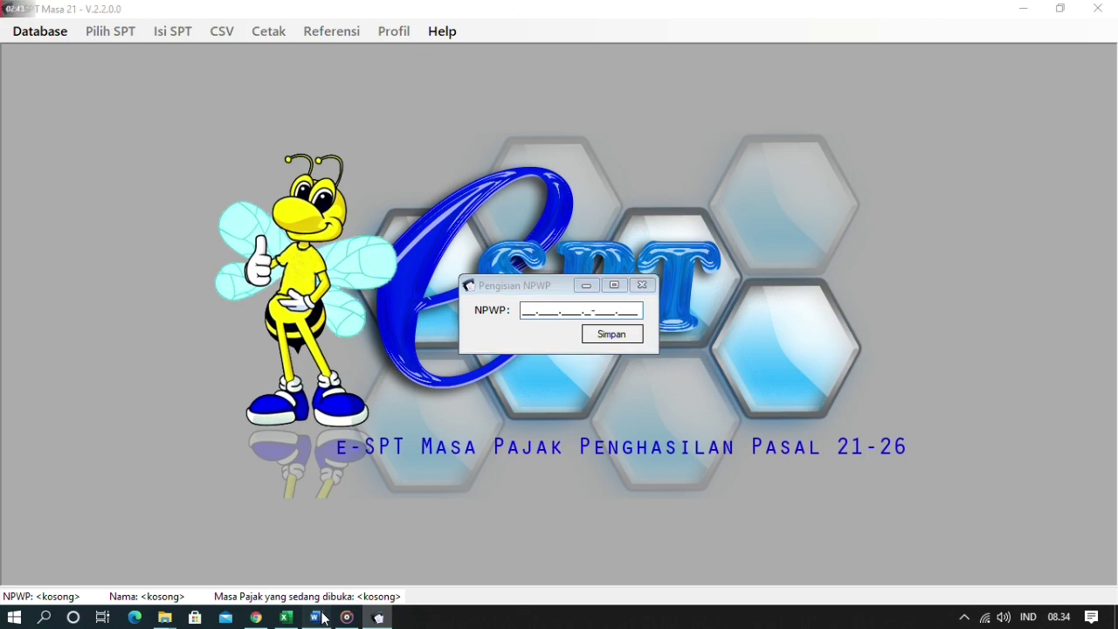
{"action": "scroll", "coordinate": [512, 461], "scroll_direction": "down", "scroll_amount": 1}
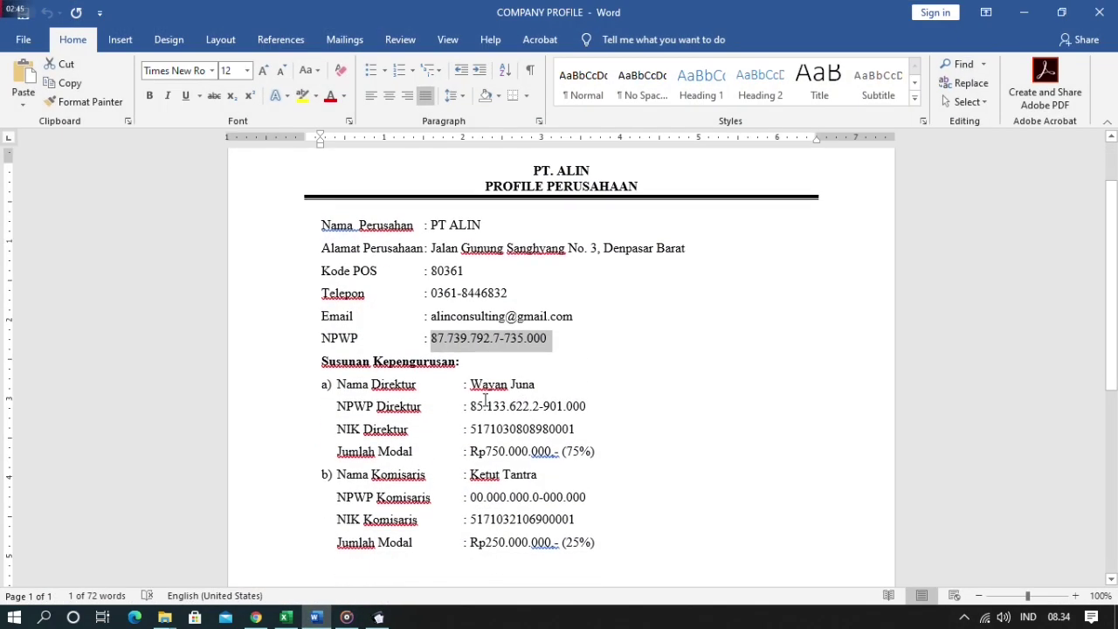
{"action": "key", "text": "alt+Tab"}
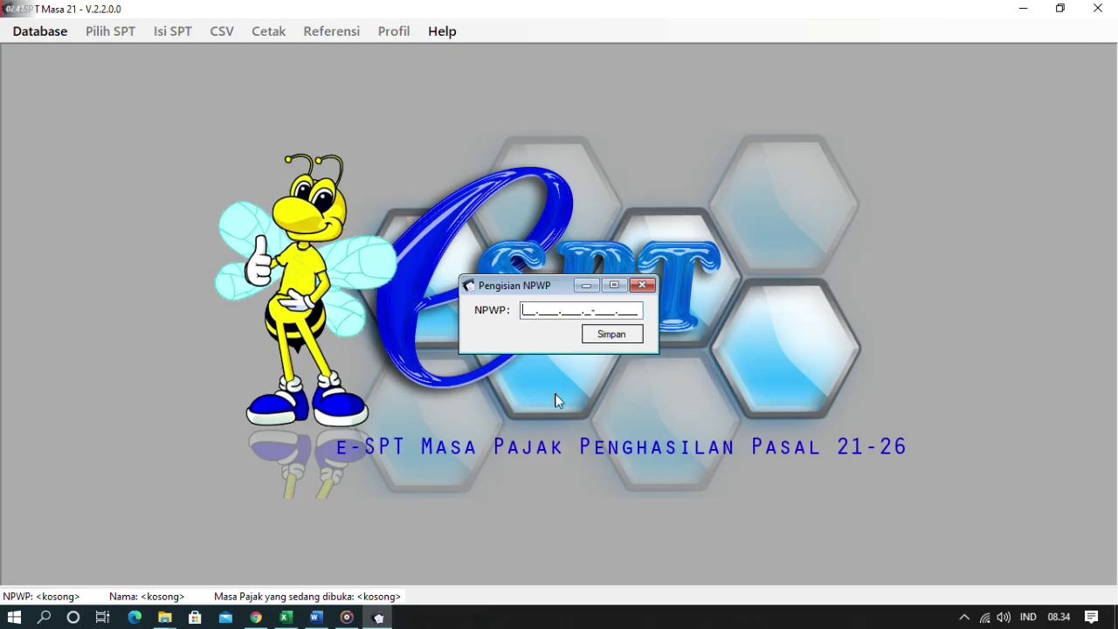
{"action": "key", "text": "ctrl+v"}
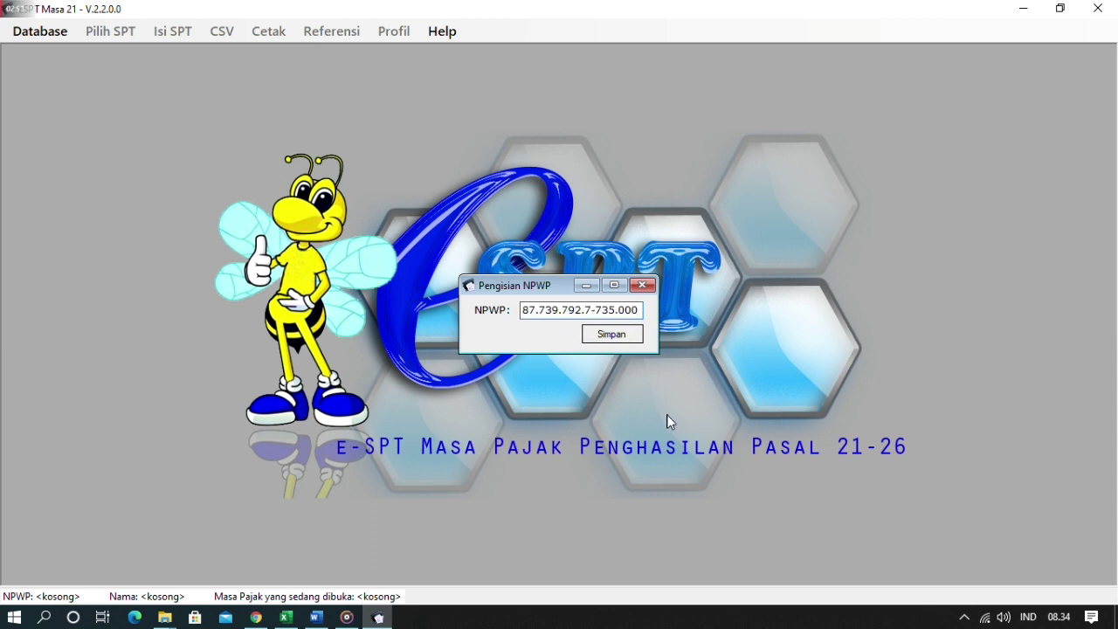
{"action": "left_click", "coordinate": [614, 334]}
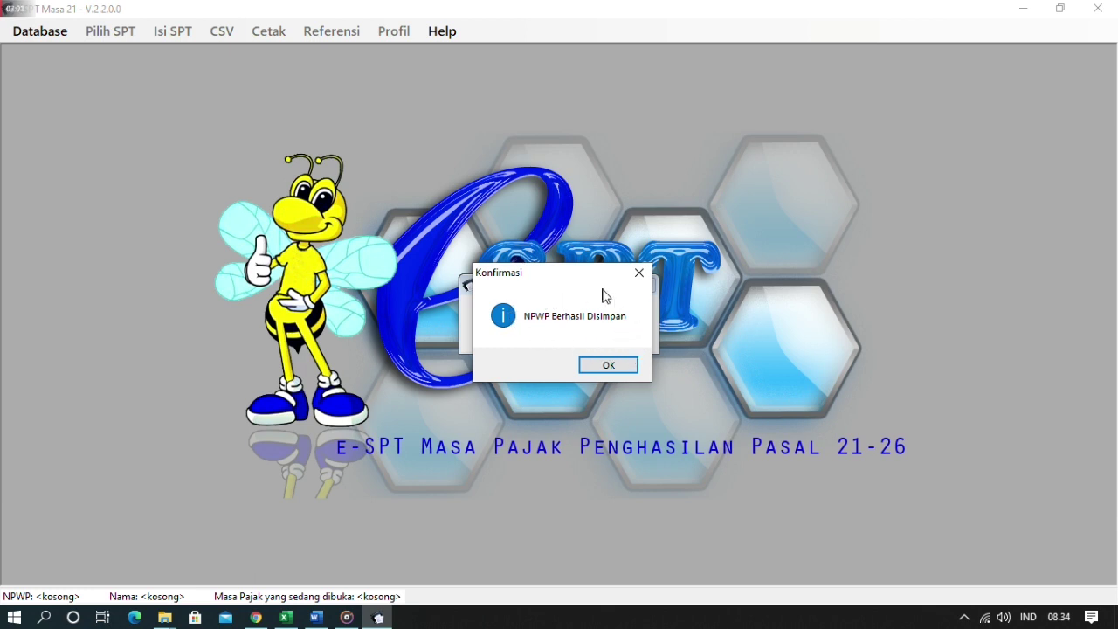
{"action": "left_click", "coordinate": [609, 366]}
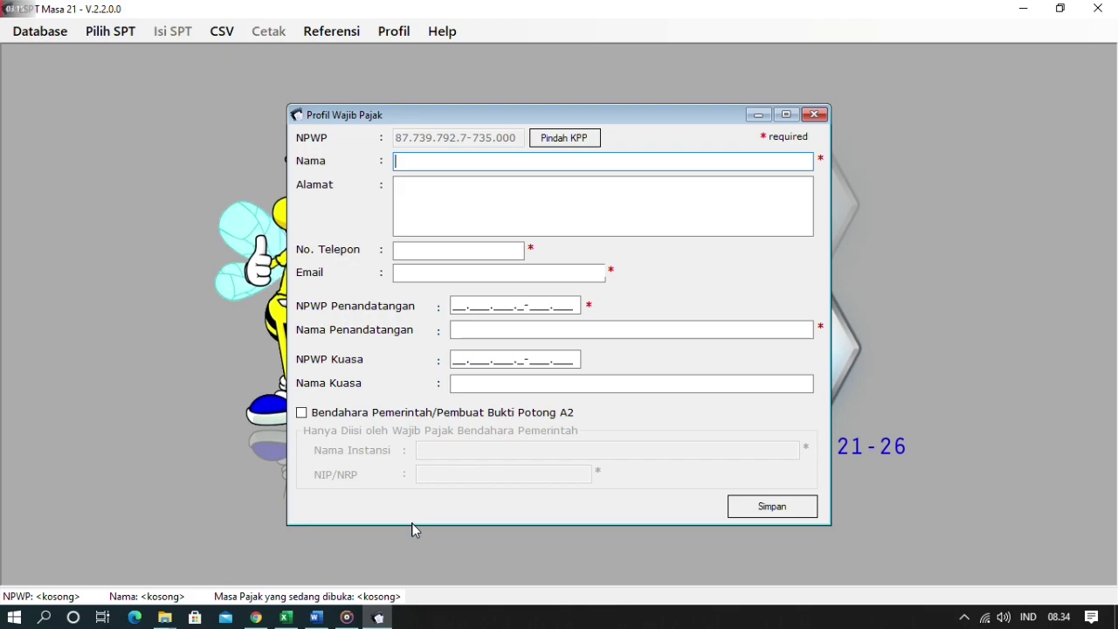
- Copy the company name PT ALIN and its address from the profile document into Nama and Alamat
{"action": "key", "text": "alt+Tab"}
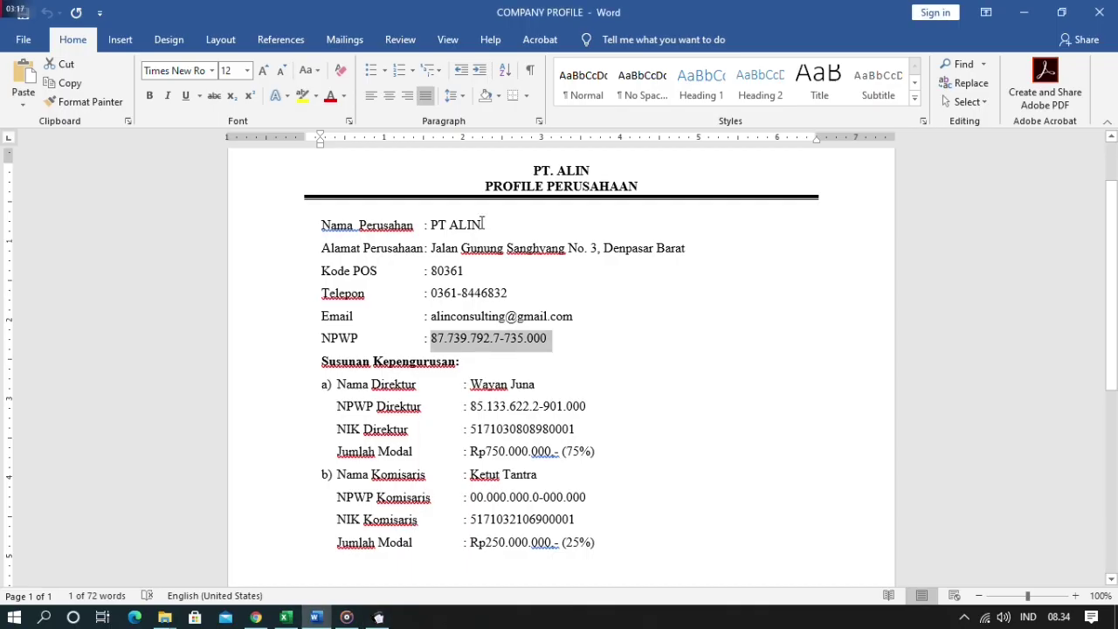
{"action": "left_click_drag", "start_coordinate": [482, 225], "coordinate": [432, 224]}
{"action": "key", "text": "ctrl+c"}
{"action": "key", "text": "alt+Tab"}
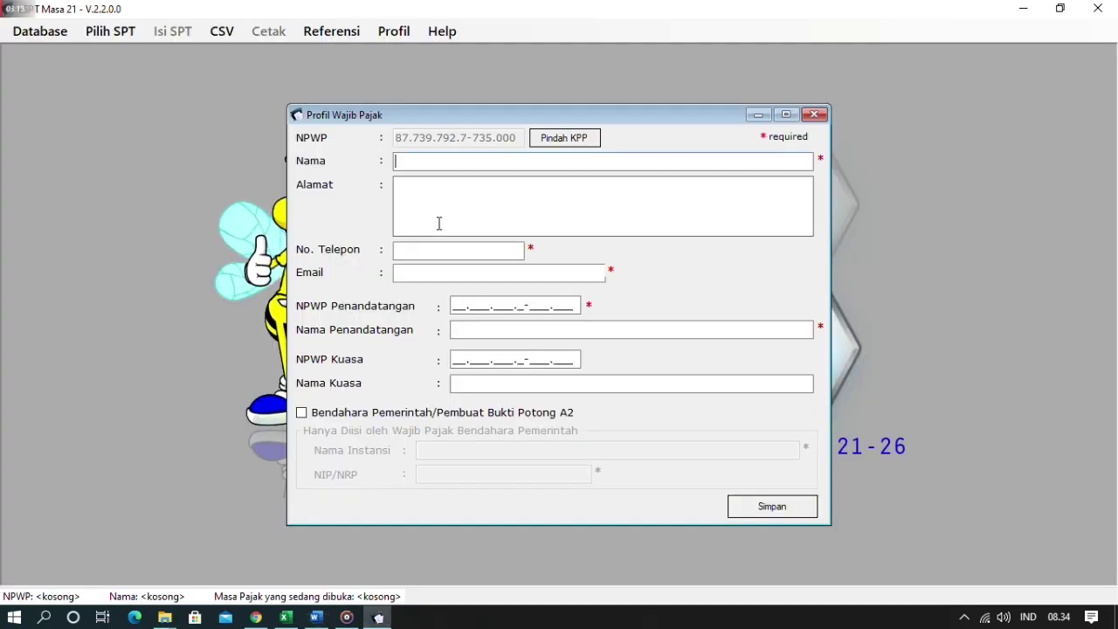
{"action": "key", "text": "ctrl+v"}
{"action": "left_click", "coordinate": [456, 205]}
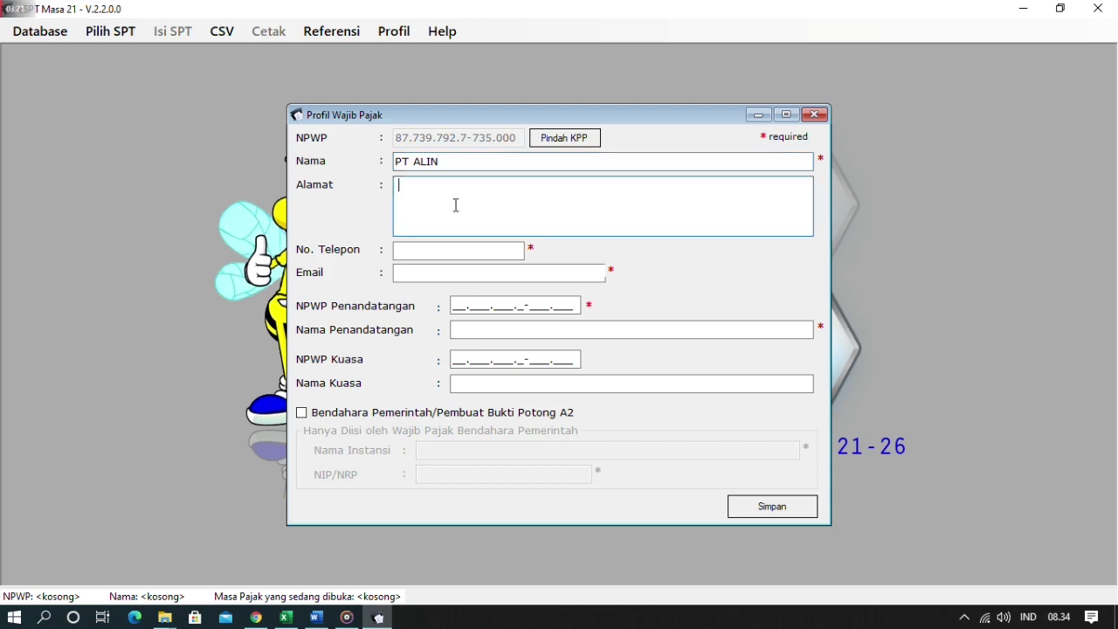
{"action": "key", "text": "alt+Tab"}
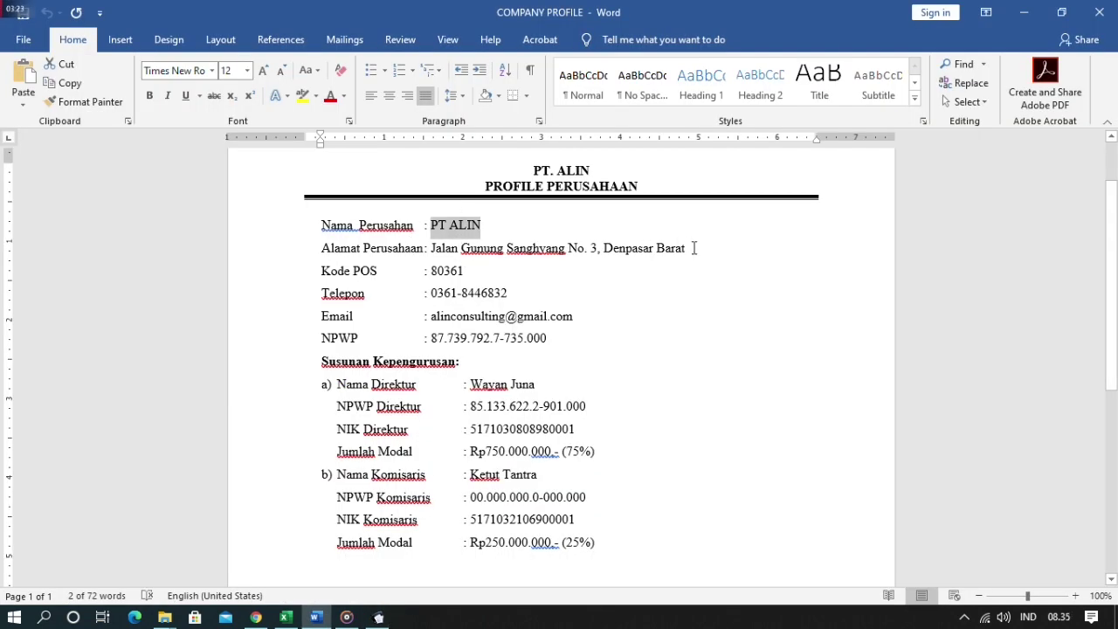
{"action": "left_click_drag", "start_coordinate": [708, 249], "coordinate": [442, 256]}
{"action": "key", "text": "ctrl+c"}
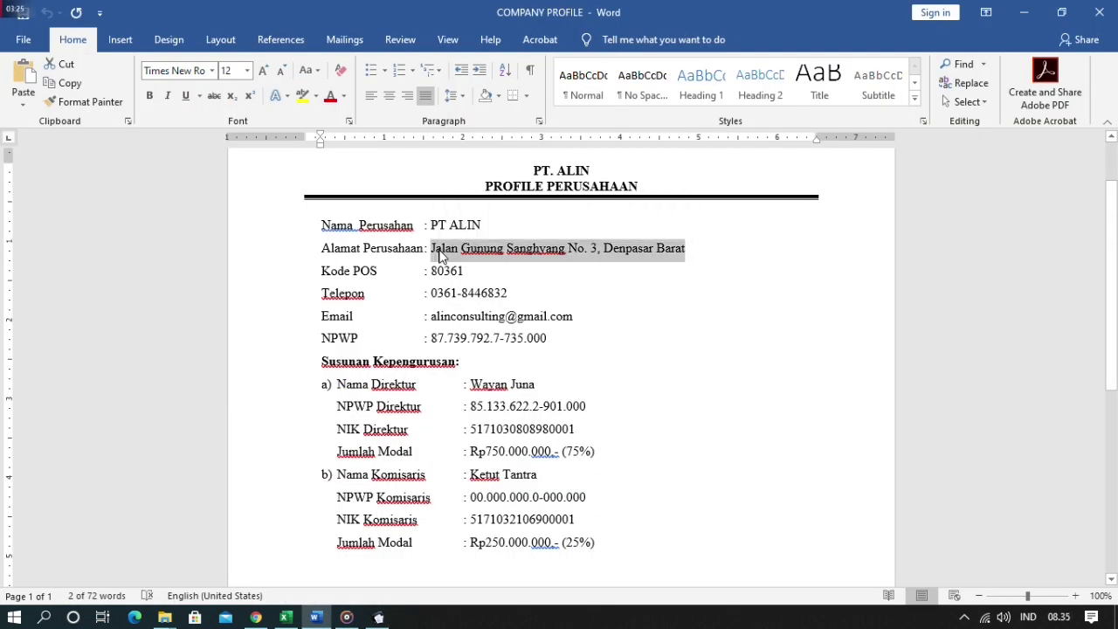
{"action": "key", "text": "alt+Tab"}
{"action": "key", "text": "ctrl+v"}
- Copy the company's phone number and e-mail from the profile document into No. Telepon and Email
{"action": "left_click", "coordinate": [472, 250]}
{"action": "key", "text": "alt+Tab"}
{"action": "left_click_drag", "start_coordinate": [523, 293], "coordinate": [434, 298]}
{"action": "key", "text": "ctrl+c"}
{"action": "key", "text": "alt+Tab"}
{"action": "key", "text": "ctrl+v"}
{"action": "left_click", "coordinate": [487, 273]}
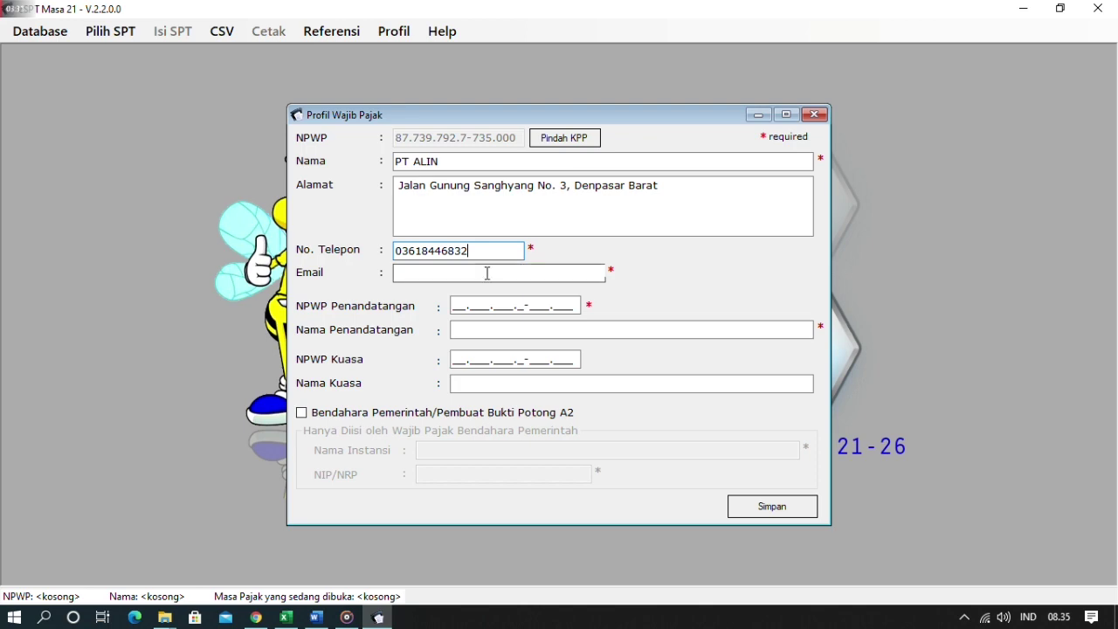
{"action": "key", "text": "alt+Tab"}
{"action": "left_click_drag", "start_coordinate": [579, 317], "coordinate": [427, 317]}
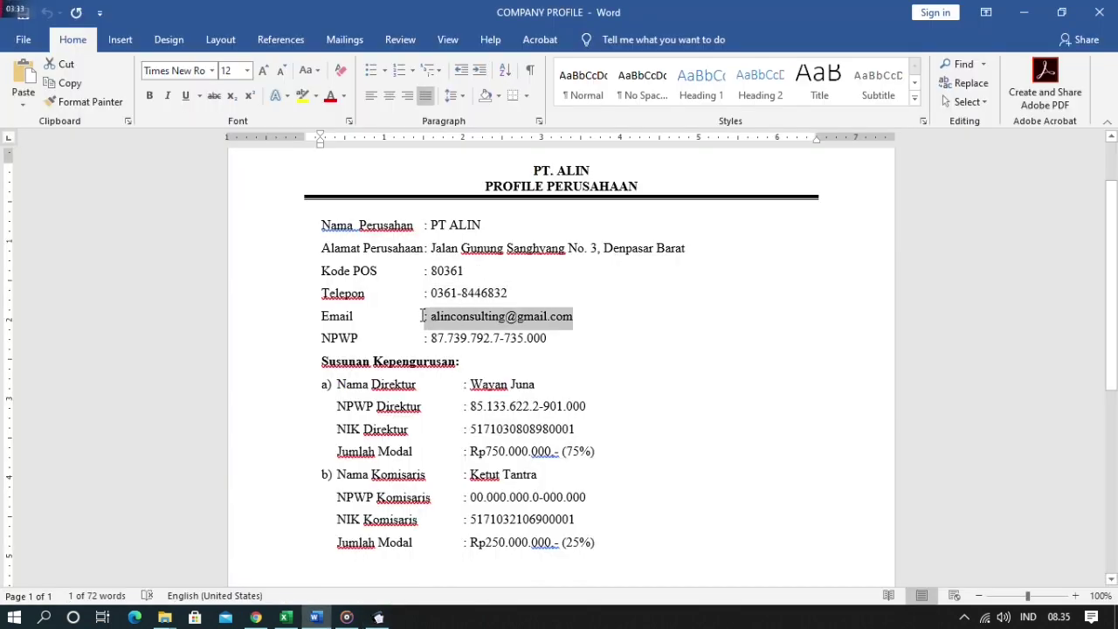
{"action": "key", "text": "ctrl+c"}
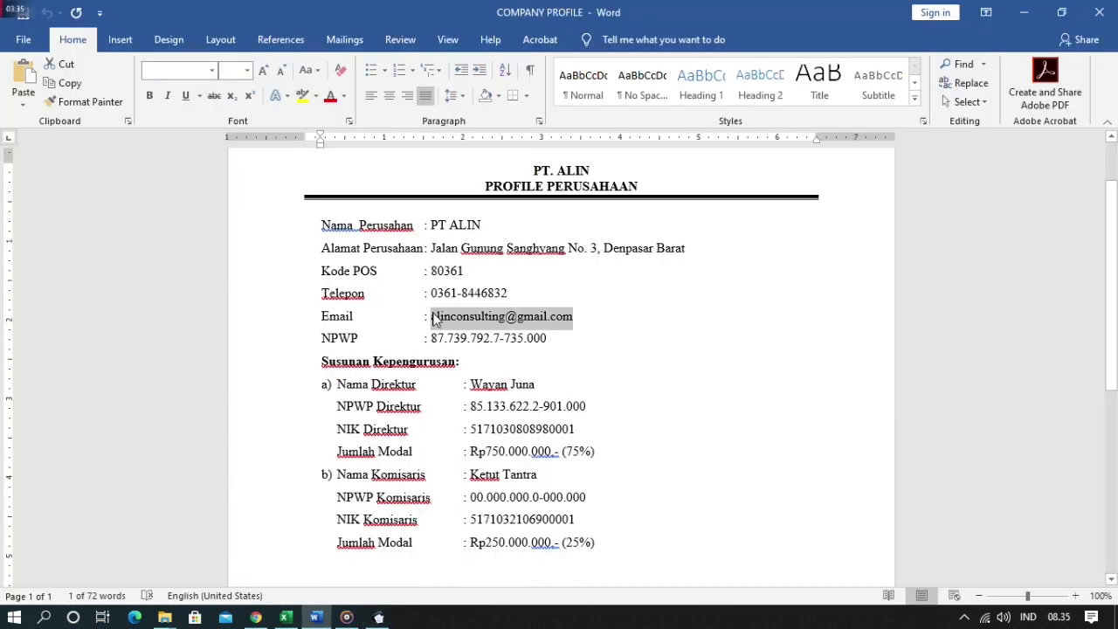
{"action": "key", "text": "alt+Tab"}
{"action": "key", "text": "ctrl+v"}
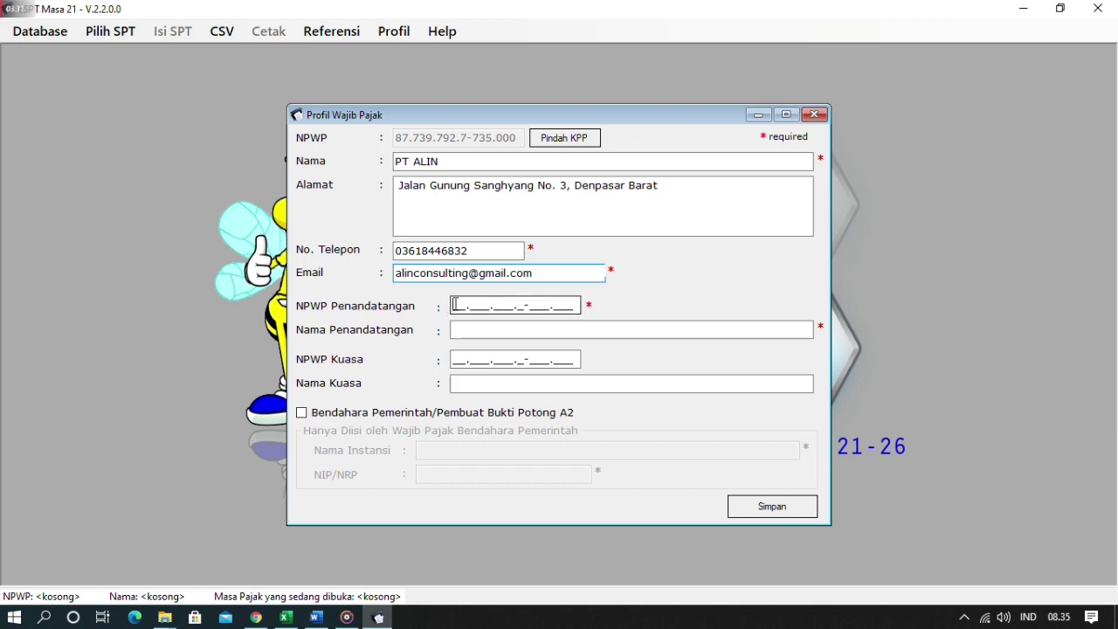
{"action": "left_click", "coordinate": [455, 306]}
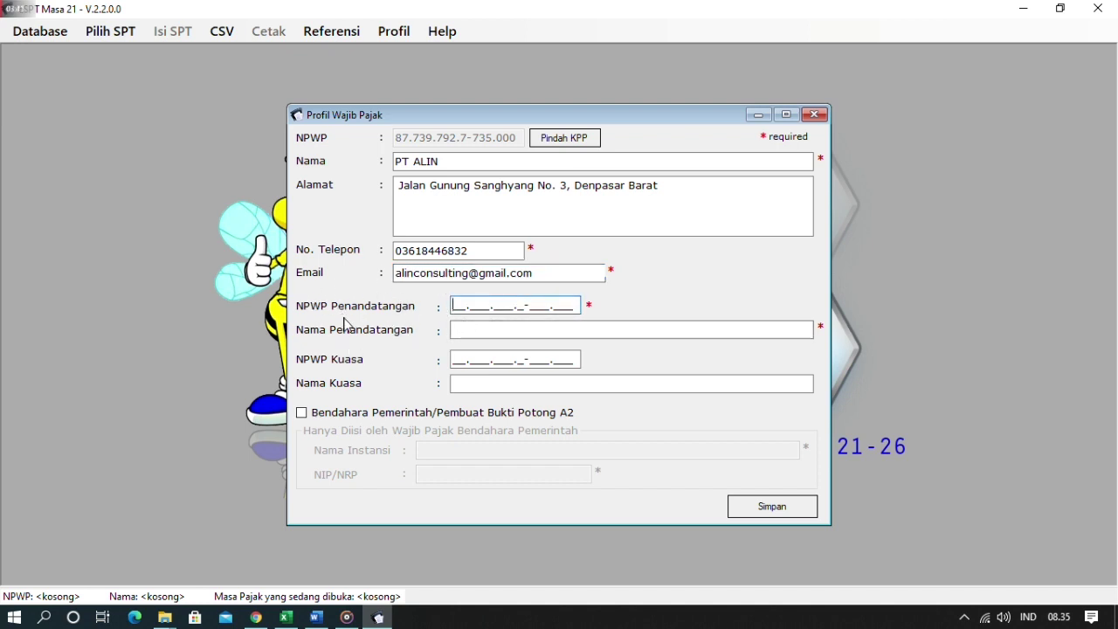
- Paste the director's tax number and name into NPWP Penandatangan and Nama Penandatangan
{"action": "key", "text": "alt+Tab"}
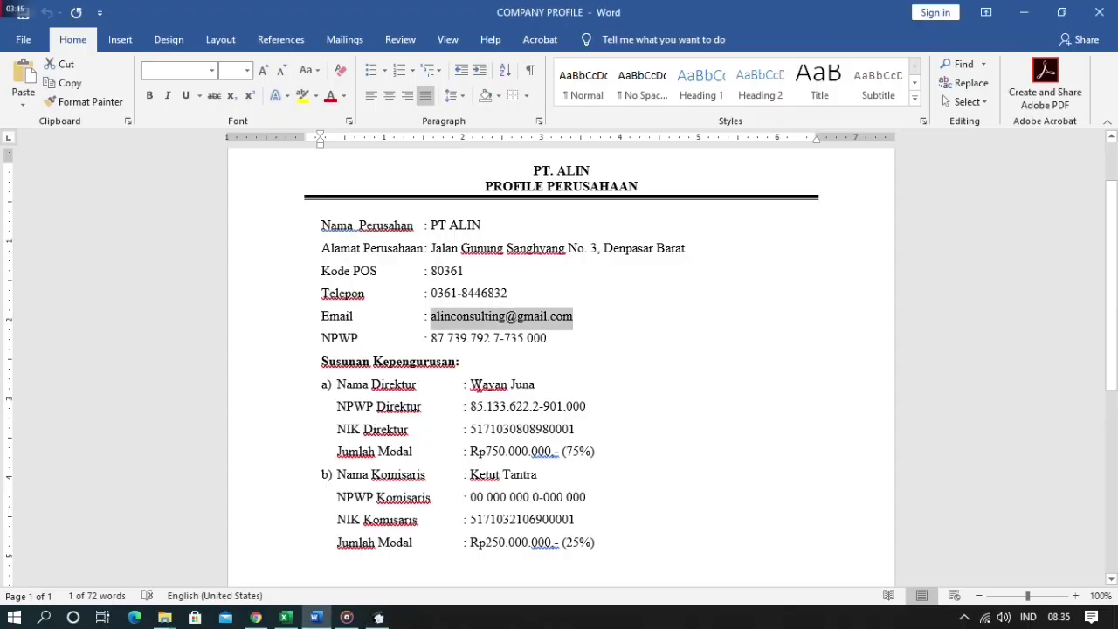
{"action": "left_click_drag", "start_coordinate": [473, 406], "coordinate": [600, 414]}
{"action": "key", "text": "alt+Tab"}
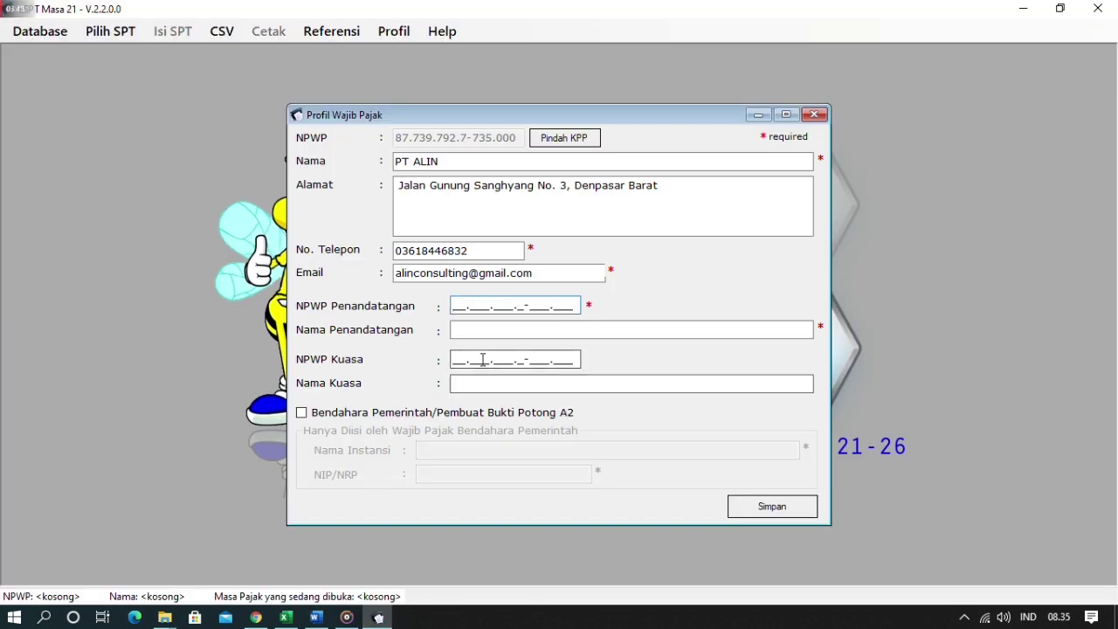
{"action": "key", "text": "ctrl+v"}
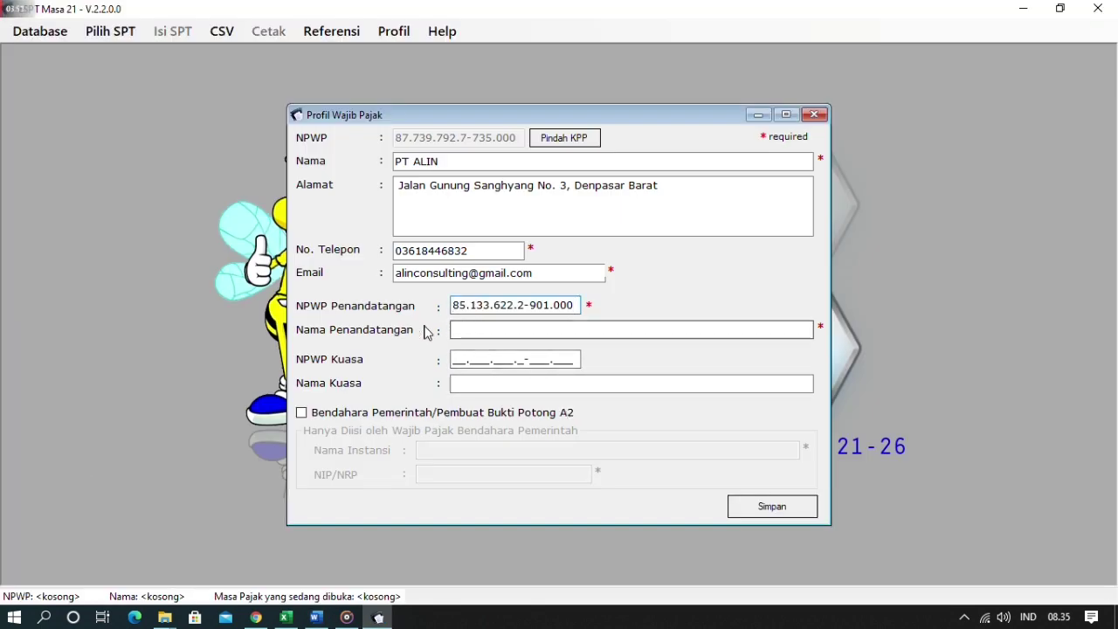
{"action": "key", "text": "alt+Tab"}
{"action": "key", "text": "alt+Tab"}
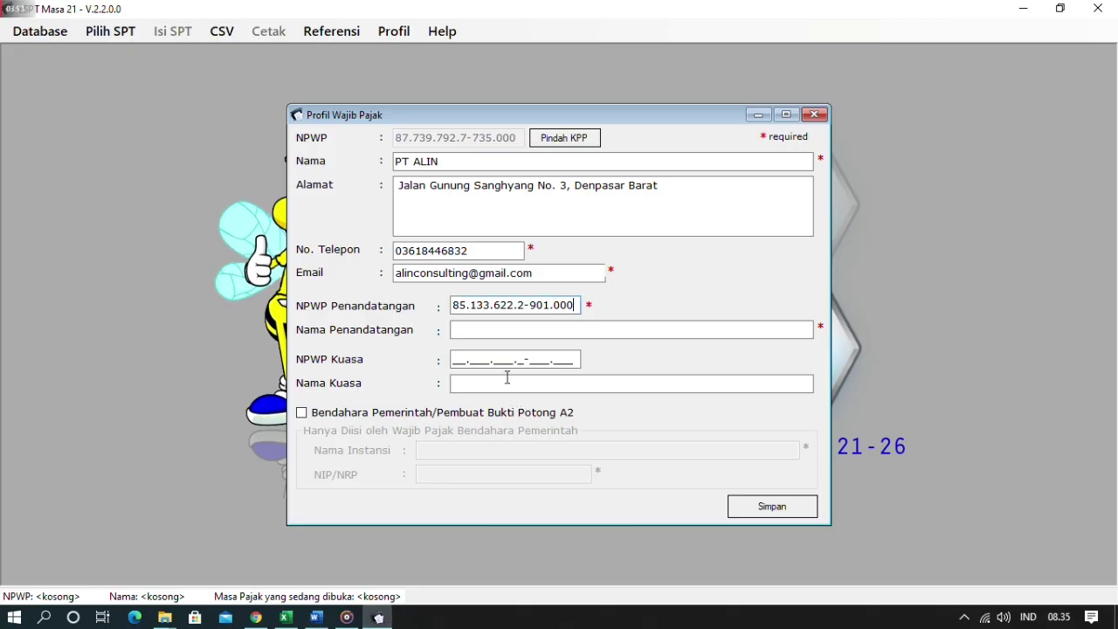
{"action": "left_click", "coordinate": [480, 330]}
{"action": "key", "text": "alt+Tab"}
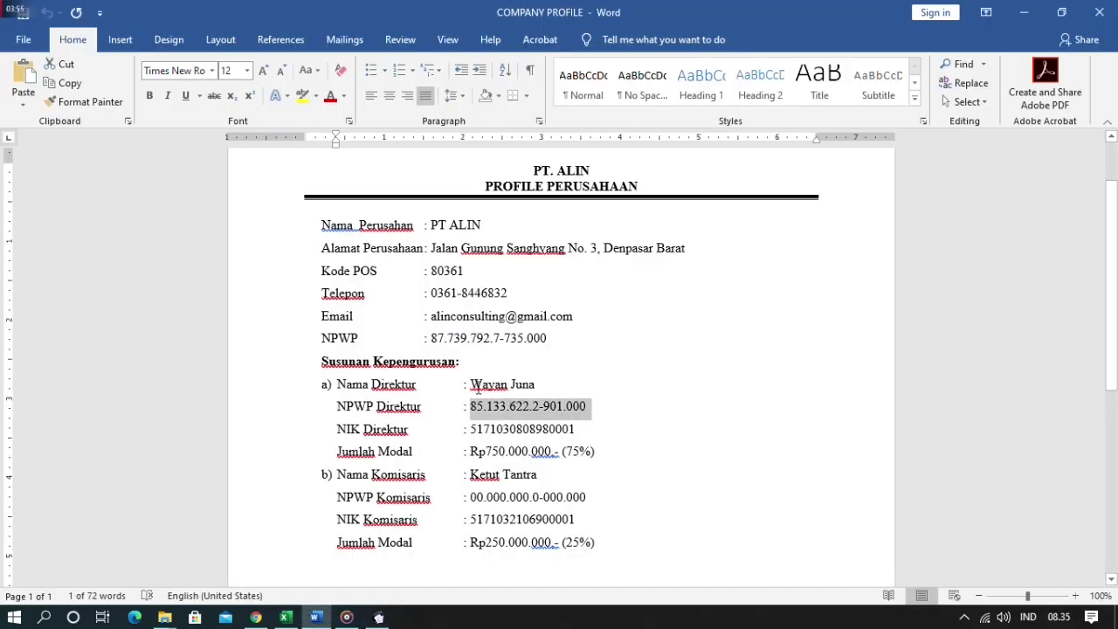
{"action": "left_click_drag", "start_coordinate": [475, 384], "coordinate": [541, 386]}
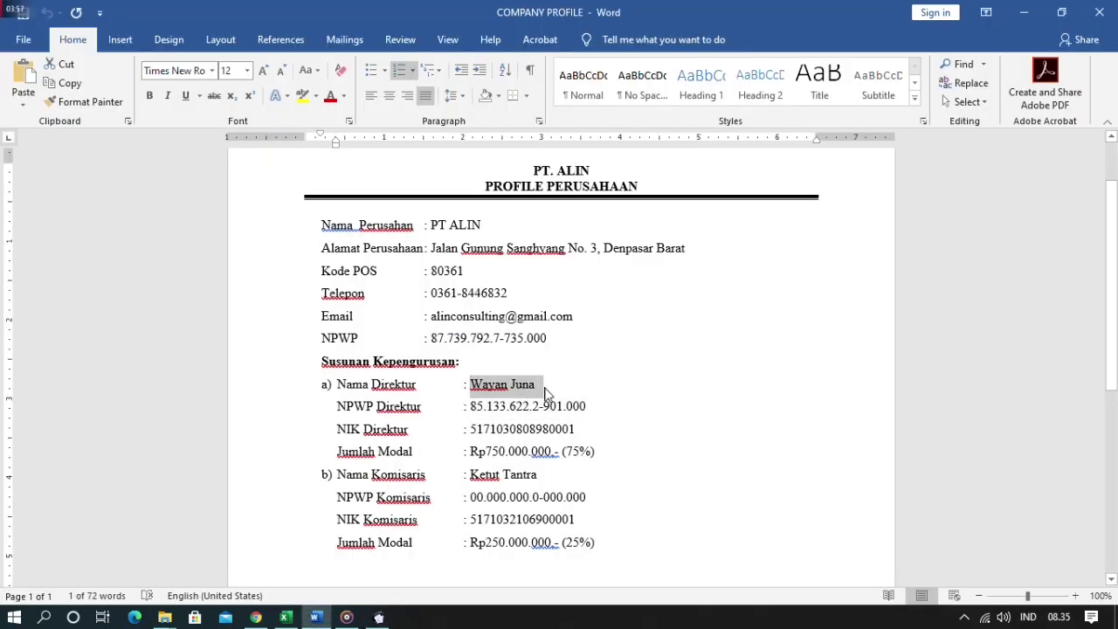
{"action": "key", "text": "alt+Tab"}
{"action": "key", "text": "ctrl+v"}
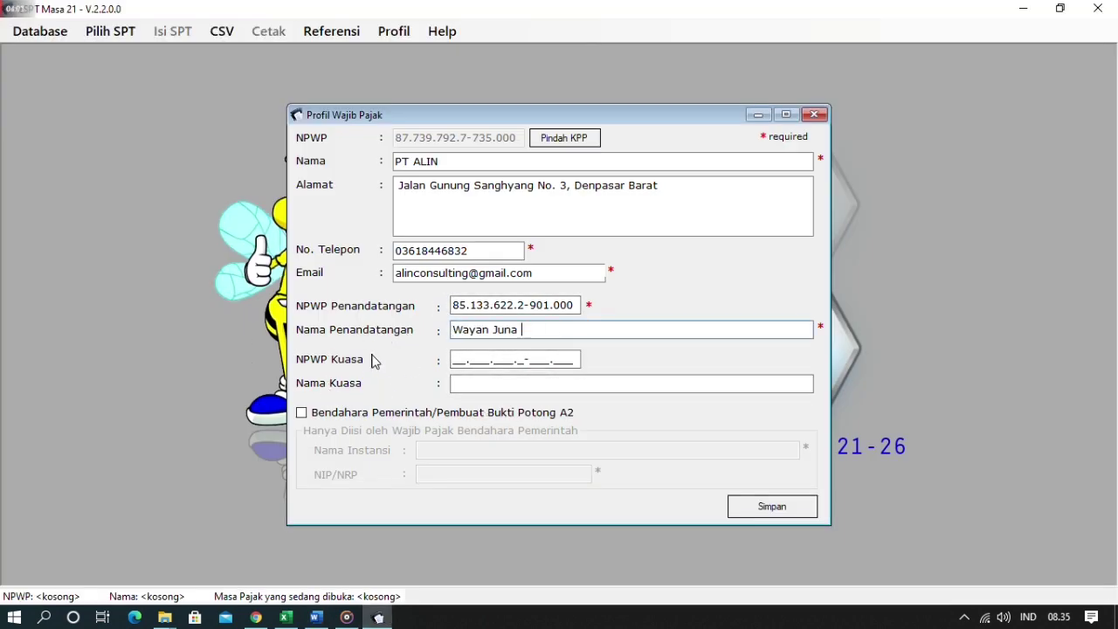
- Save the taxpayer profile with Simpan and acknowledge the confirmation
{"action": "key", "text": "alt+Tab"}
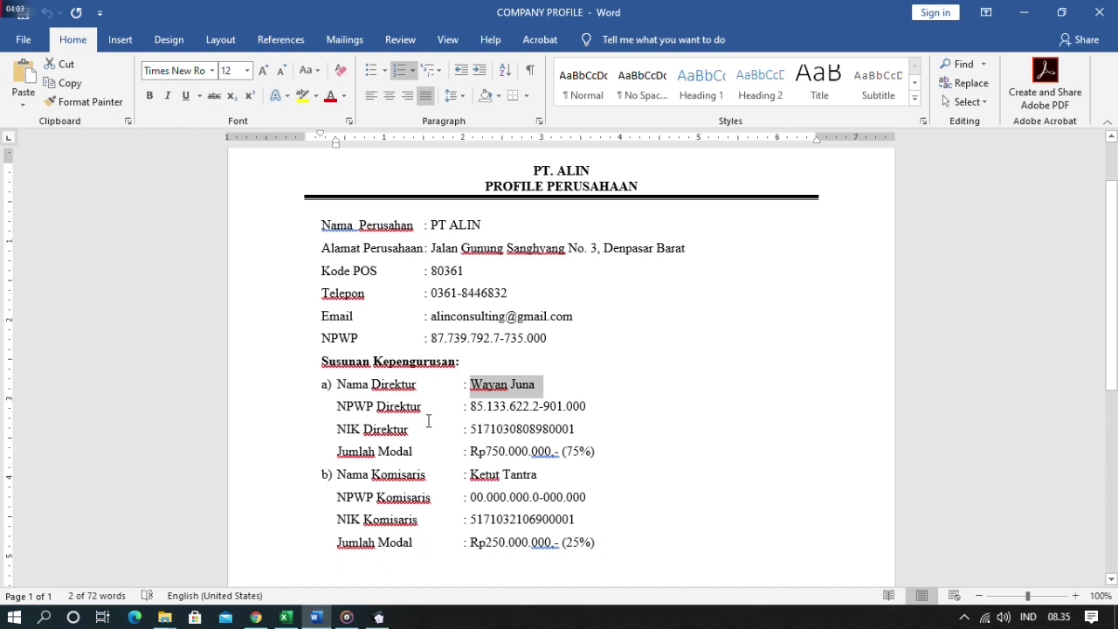
{"action": "scroll", "coordinate": [512, 492], "scroll_direction": "down", "scroll_amount": 2}
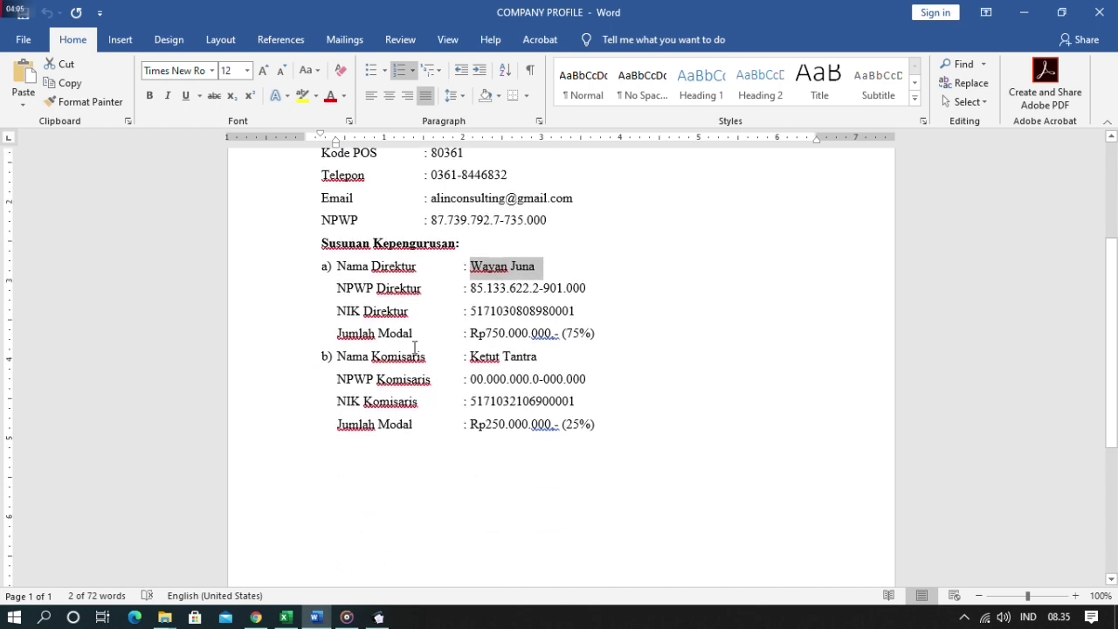
{"action": "key", "text": "alt+Tab"}
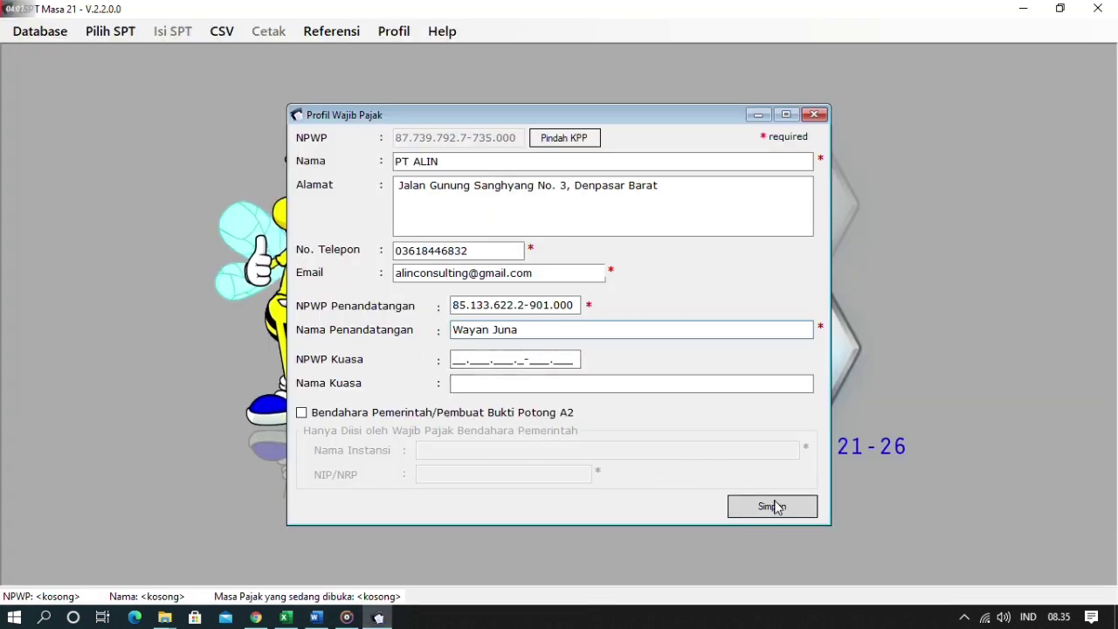
{"action": "left_click", "coordinate": [773, 507]}
{"action": "left_click", "coordinate": [606, 365]}
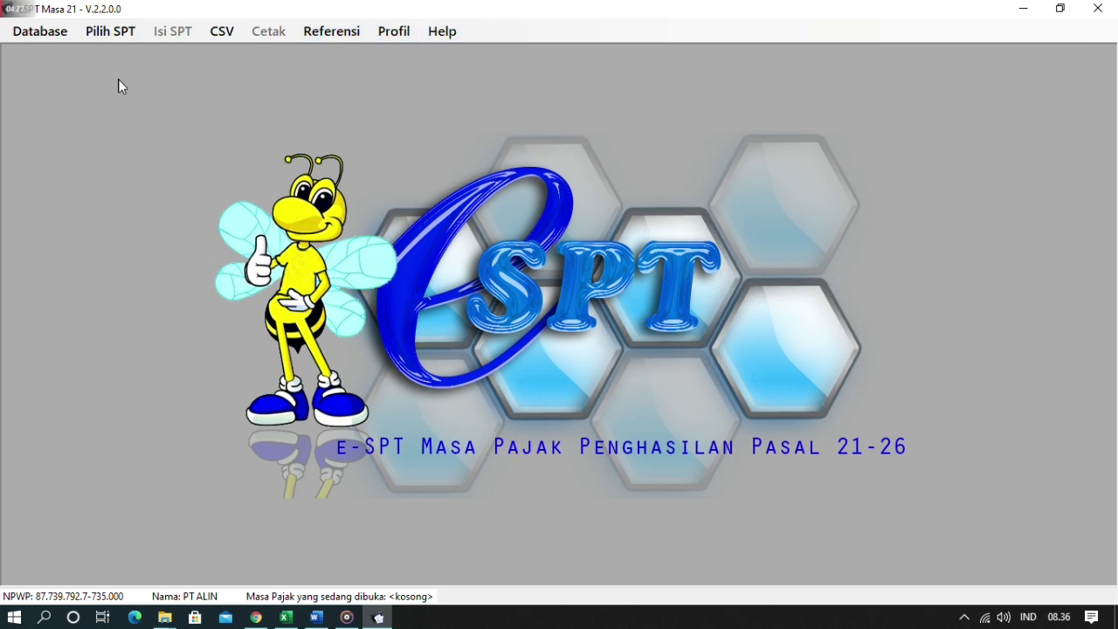
- Open the Pilih SPT menu
{"action": "left_click", "coordinate": [117, 40]}
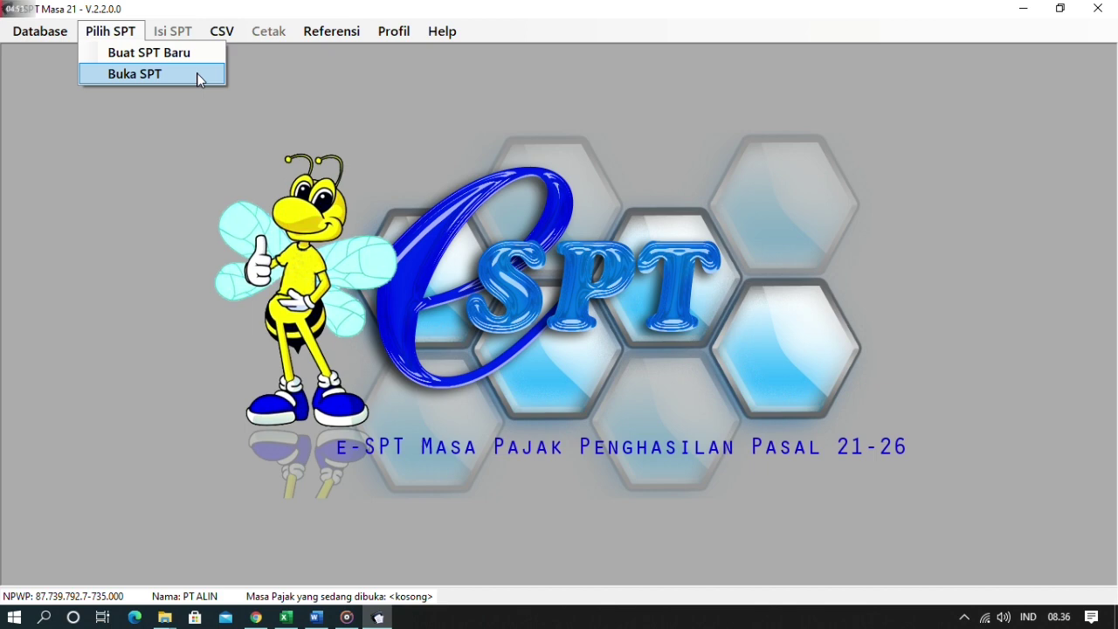
- Create a new SPT for Januari 2020, after confirming the salary recap covers January 2020
{"action": "key", "text": "Escape"}
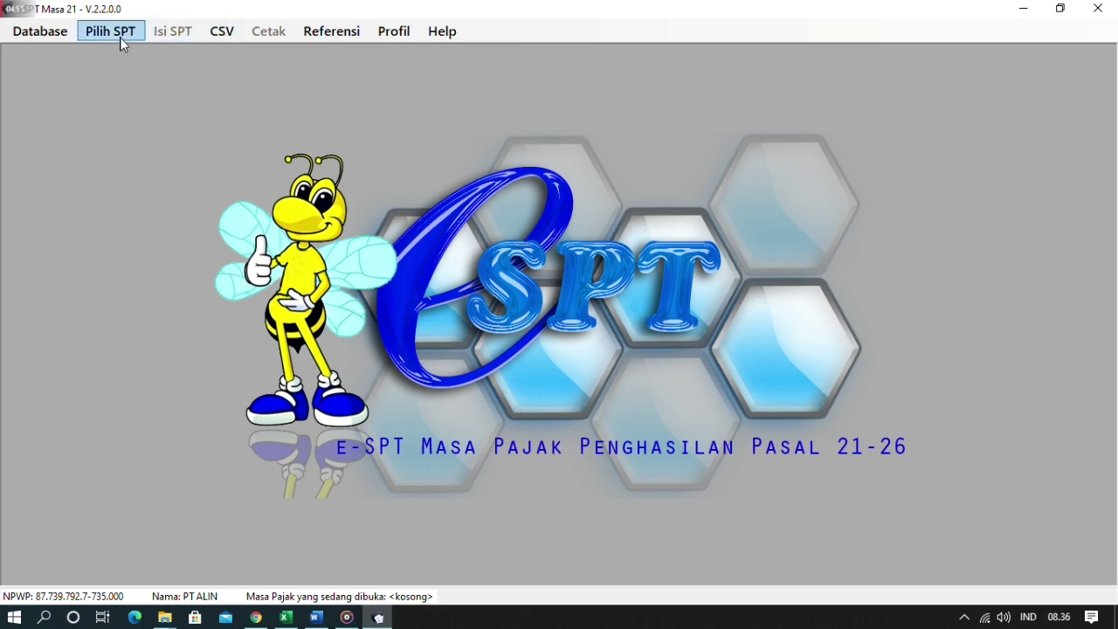
{"action": "left_click", "coordinate": [120, 37]}
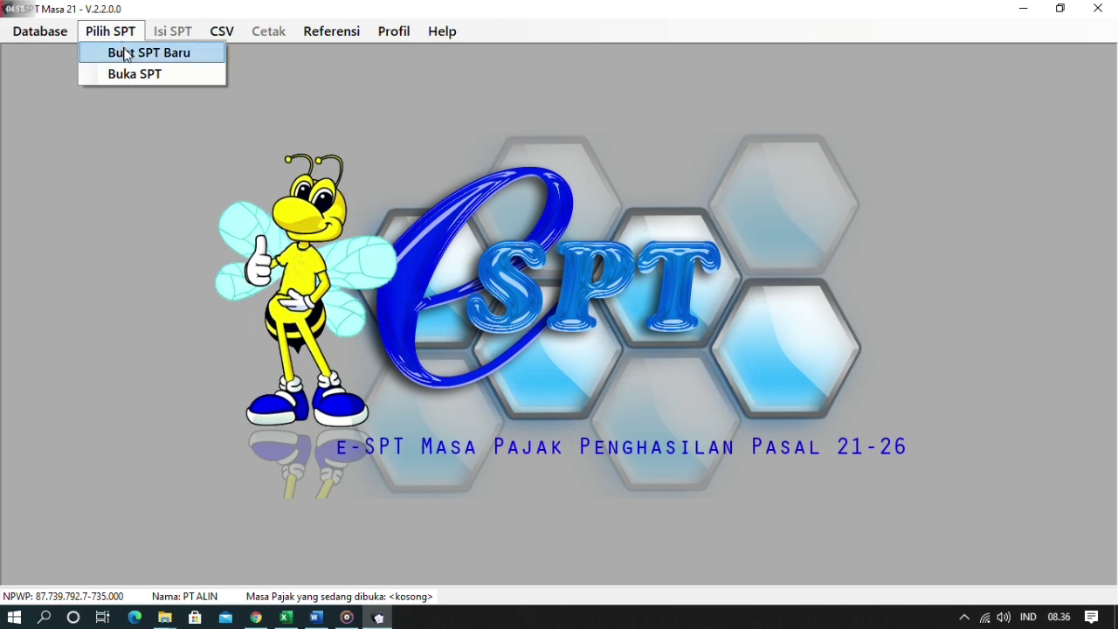
{"action": "left_click", "coordinate": [123, 50]}
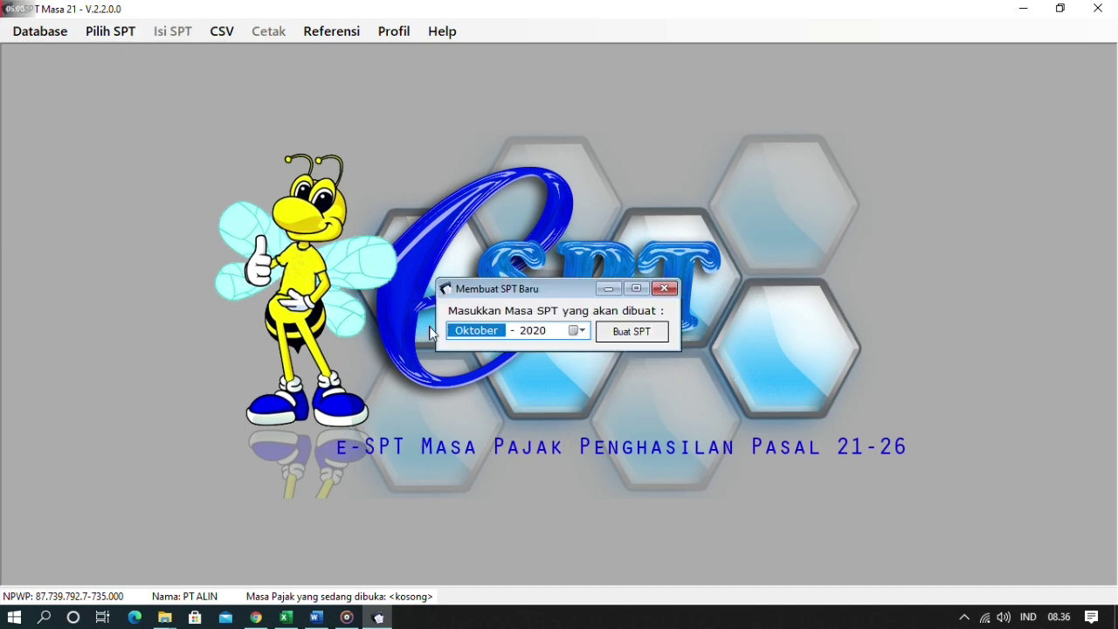
{"action": "key", "text": "1"}
{"action": "left_click", "coordinate": [284, 620]}
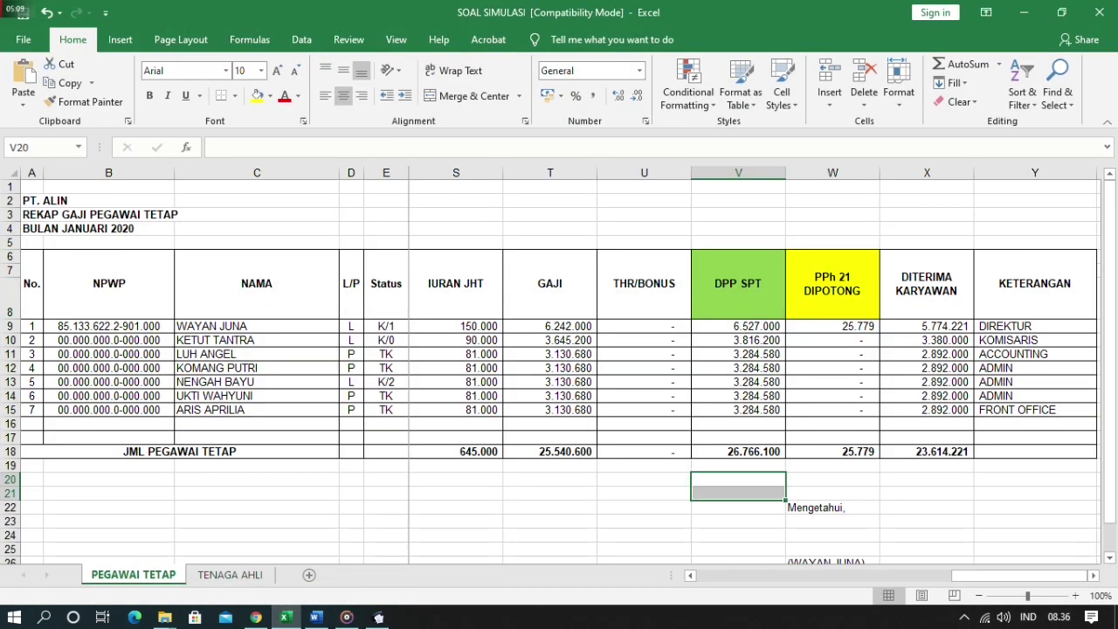
{"action": "left_click", "coordinate": [108, 228]}
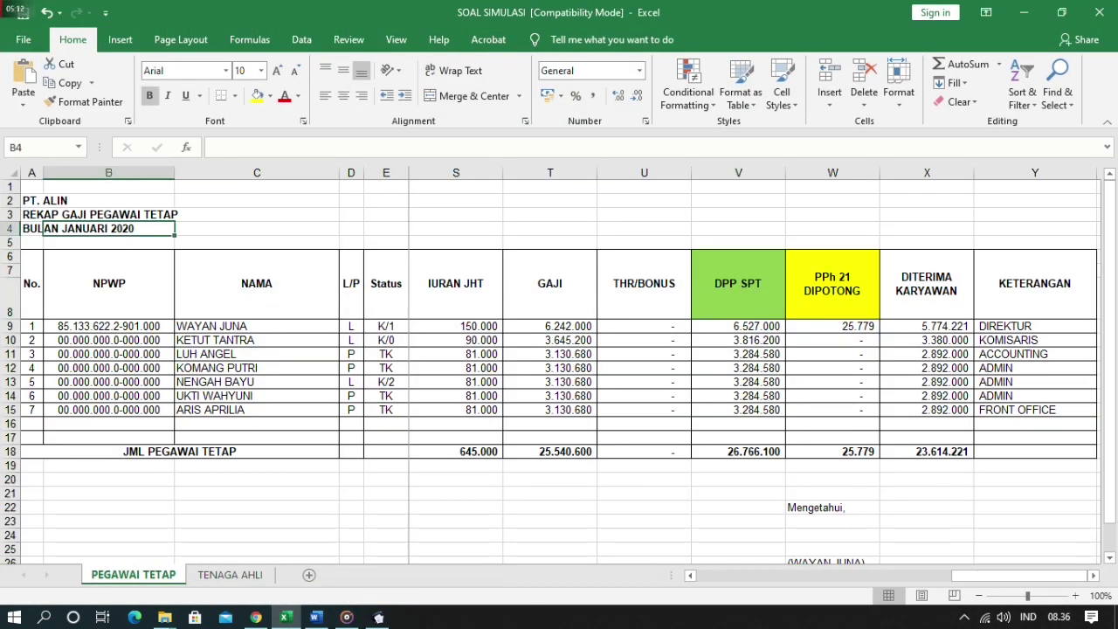
{"action": "left_click", "coordinate": [31, 228]}
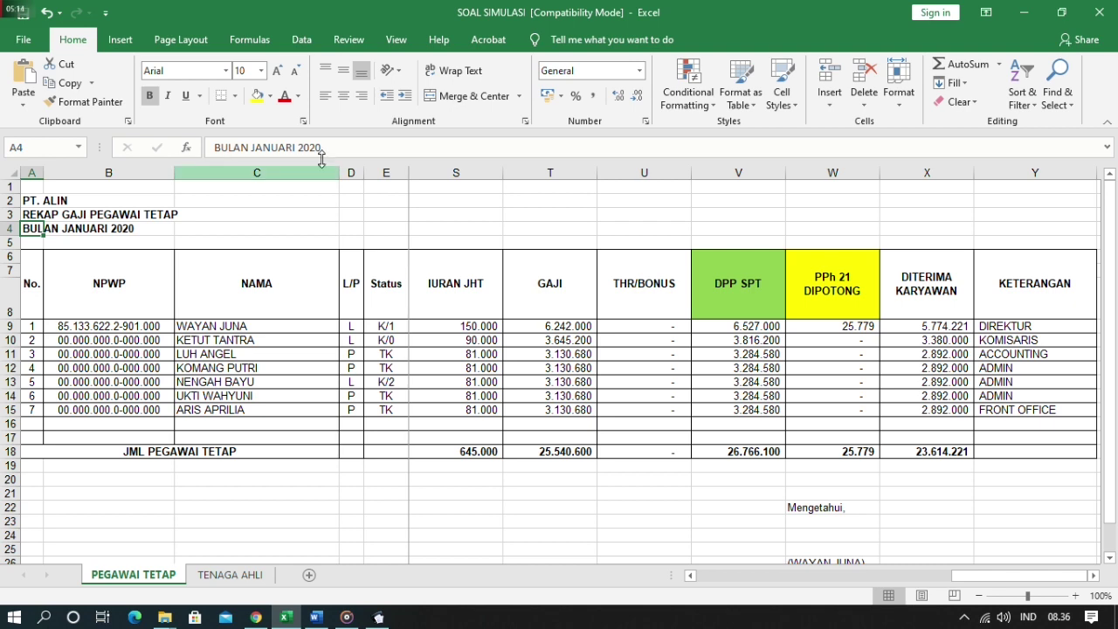
{"action": "left_click", "coordinate": [378, 617]}
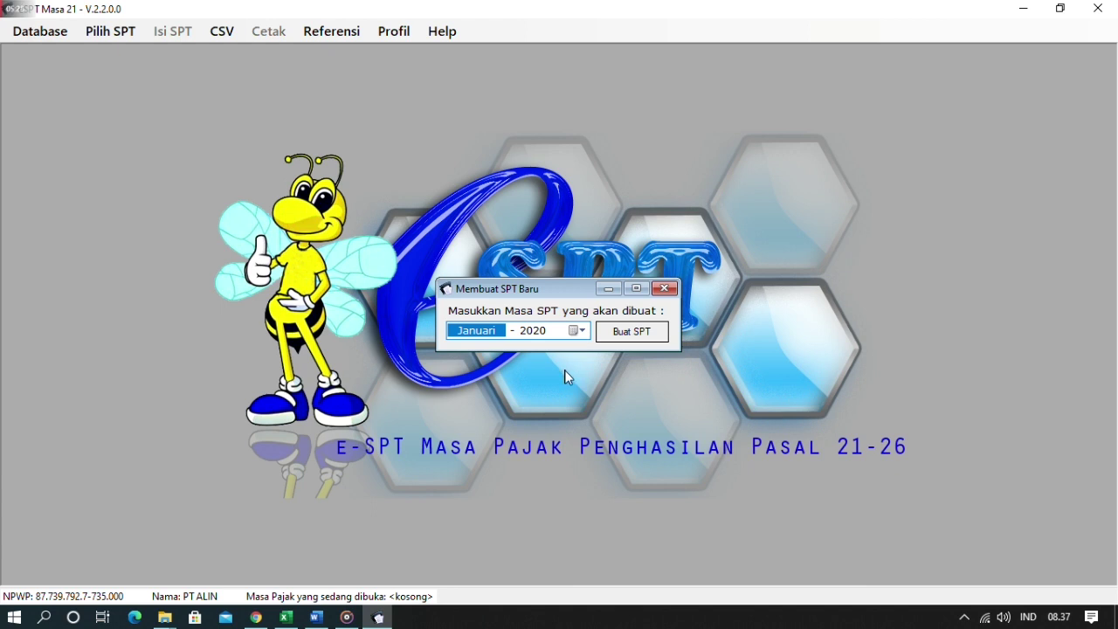
{"action": "left_click", "coordinate": [639, 339]}
{"action": "left_click", "coordinate": [609, 362]}
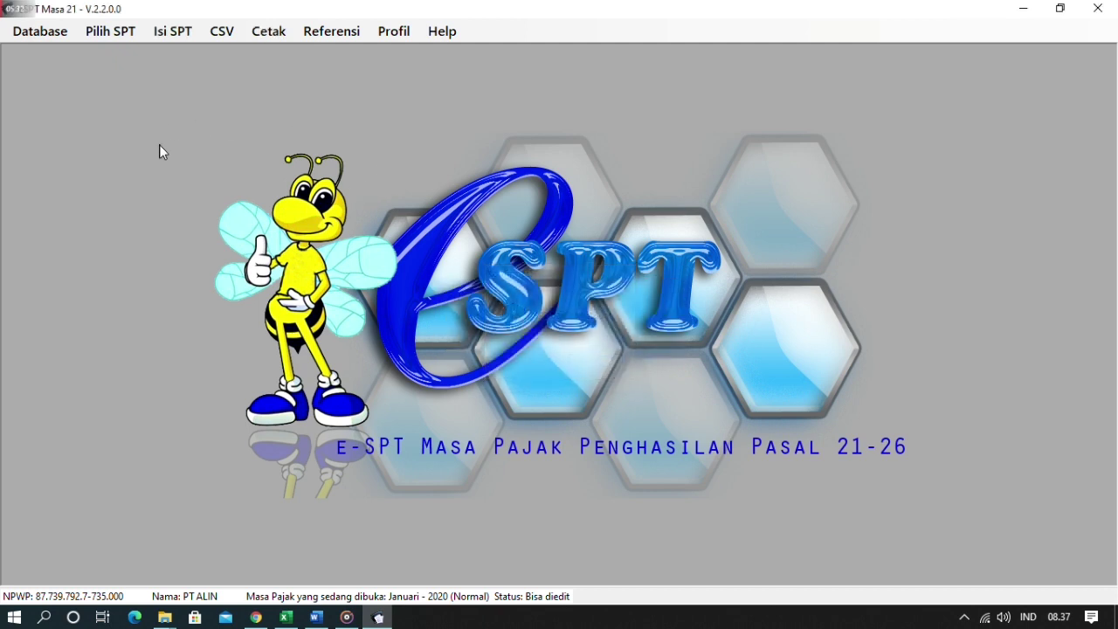
- Browse the Isi SPT menu, opening and closing the final withholding slip list
{"action": "left_click", "coordinate": [160, 36]}
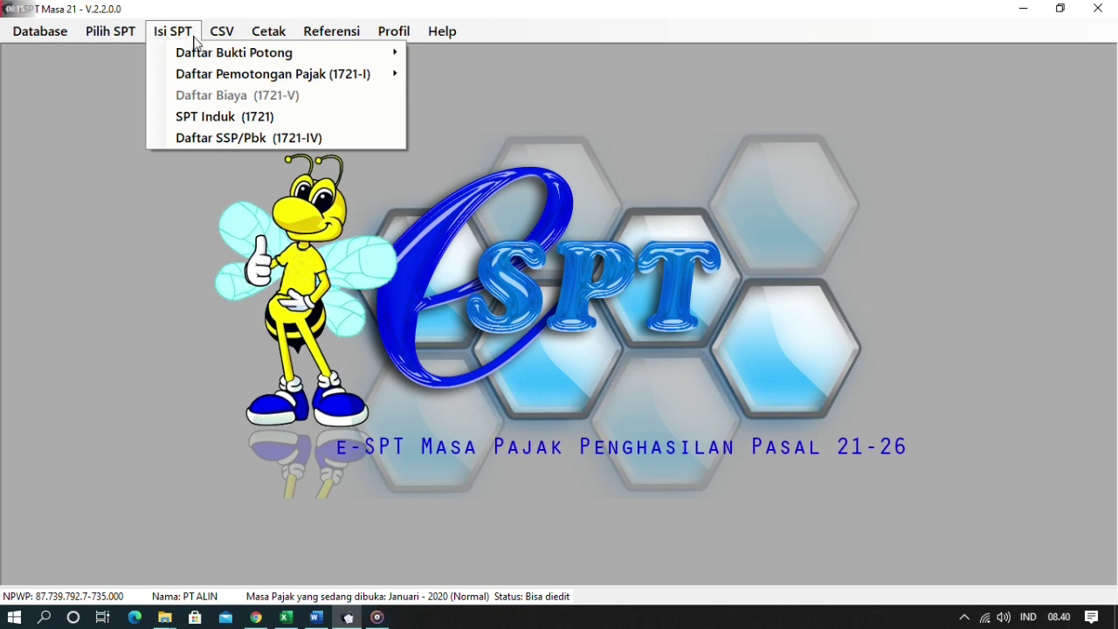
{"action": "mouse_move", "coordinate": [196, 54]}
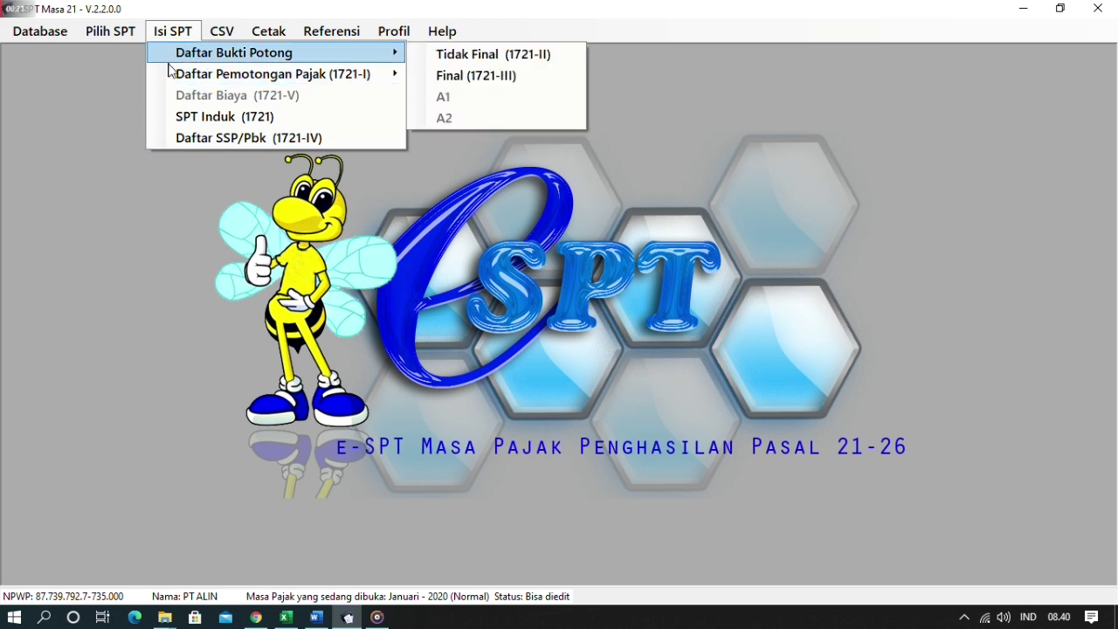
{"action": "mouse_move", "coordinate": [171, 81]}
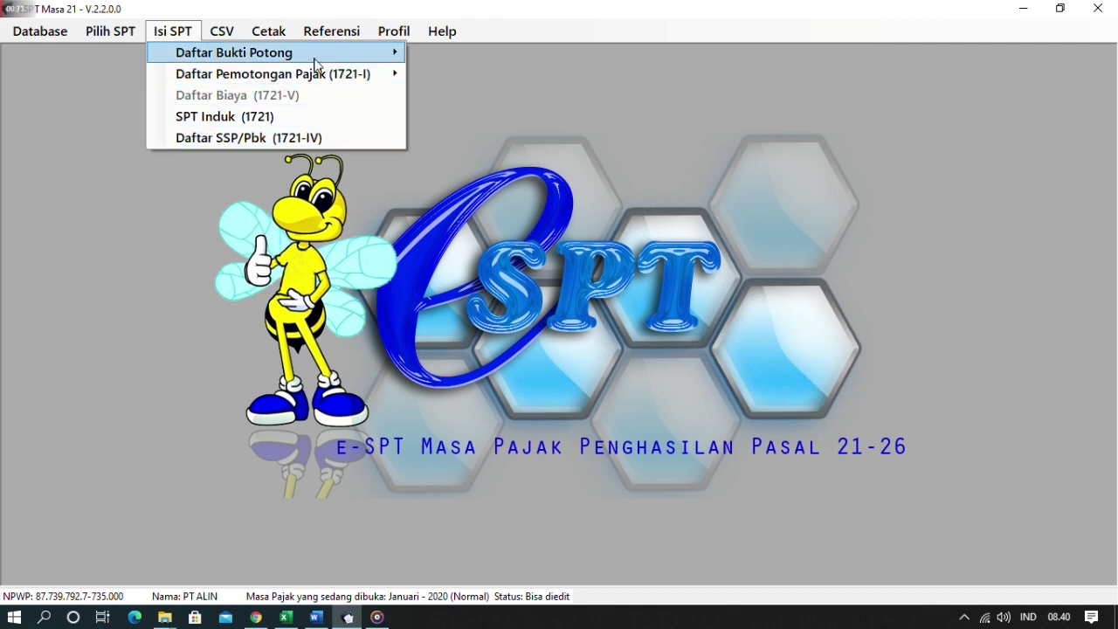
{"action": "mouse_move", "coordinate": [341, 57]}
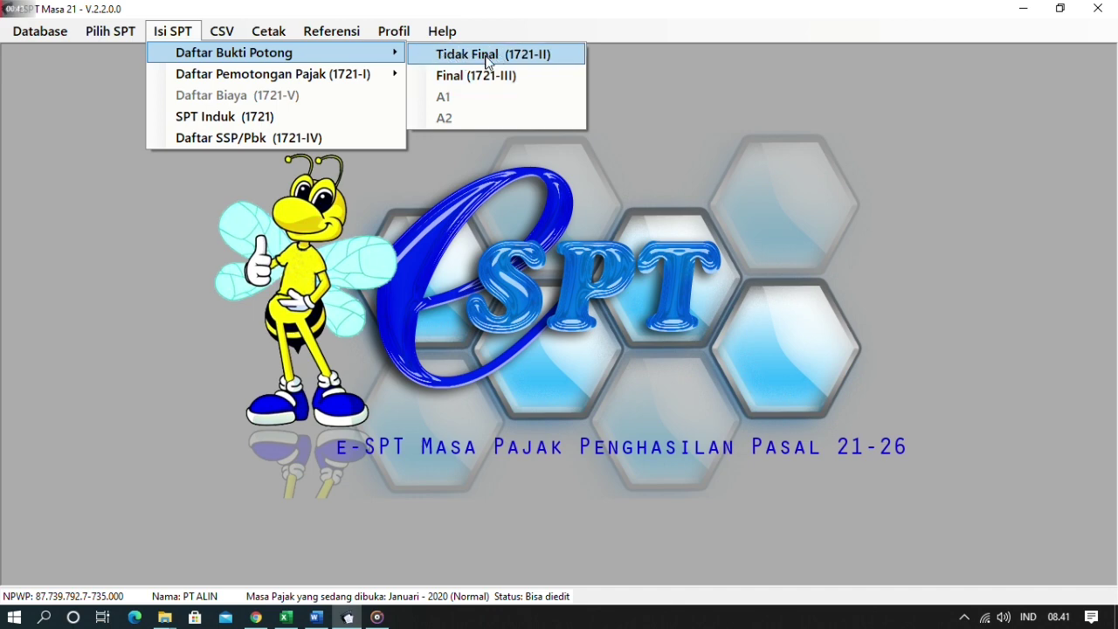
{"action": "left_click", "coordinate": [557, 76]}
{"action": "left_click", "coordinate": [899, 102]}
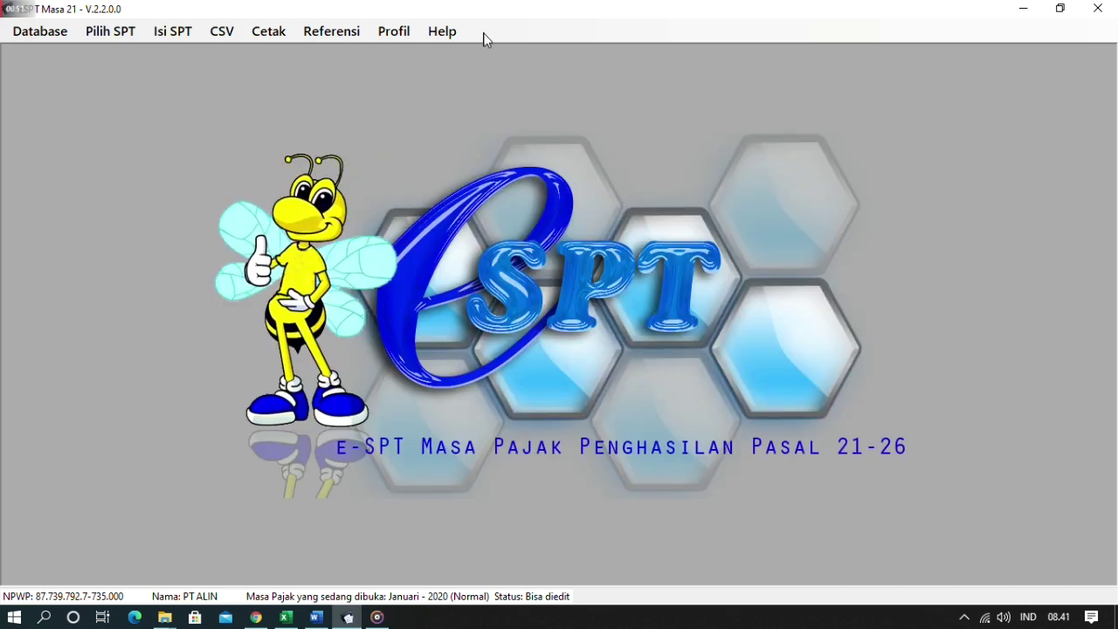
- Review the Daftar Pemotongan Pajak submenu, then bring the SOAL SIMULASI payroll workbook forward
{"action": "left_click", "coordinate": [174, 35]}
{"action": "mouse_move", "coordinate": [250, 54]}
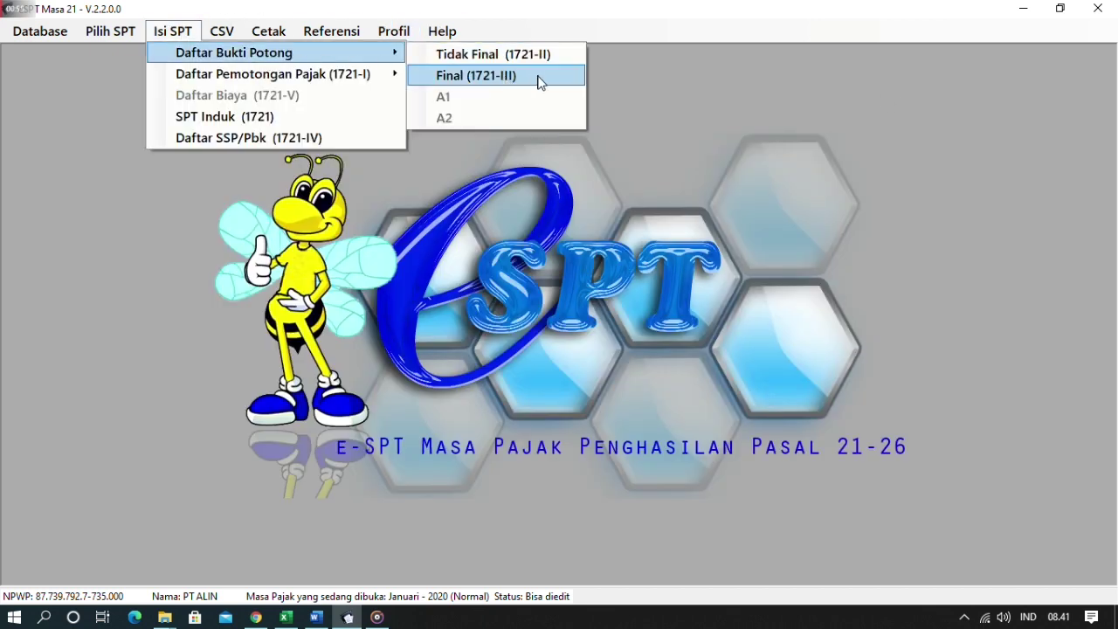
{"action": "mouse_move", "coordinate": [390, 77]}
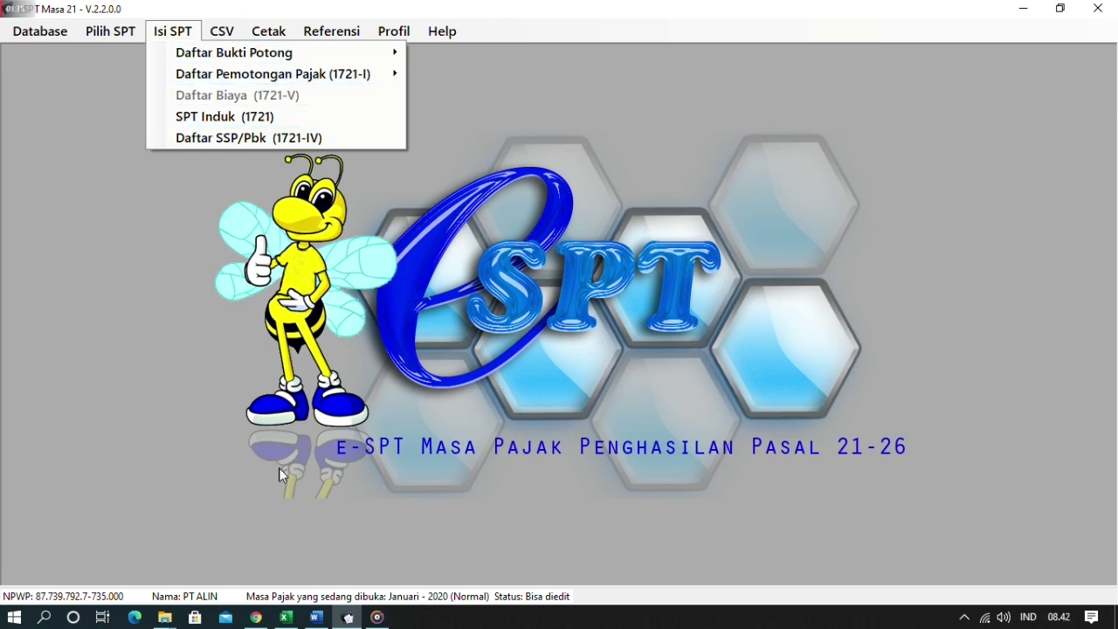
{"action": "left_click", "coordinate": [286, 616]}
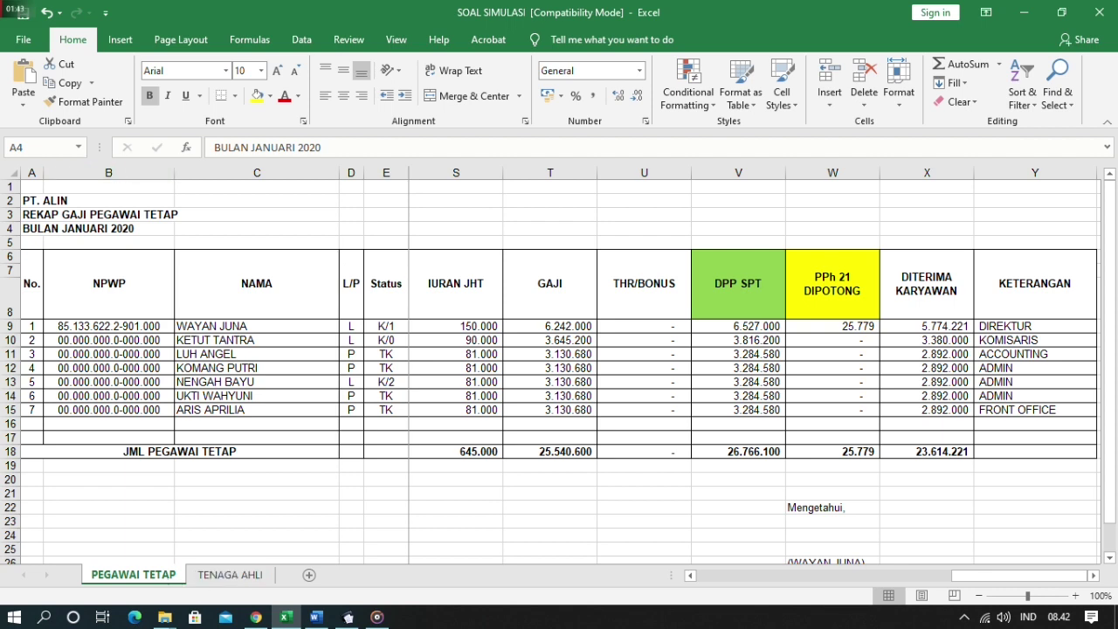
- Open the empty 1721-I Satu Masa Pajak withholding list for 01-2020, then consult the payroll workbook
{"action": "left_click", "coordinate": [348, 617]}
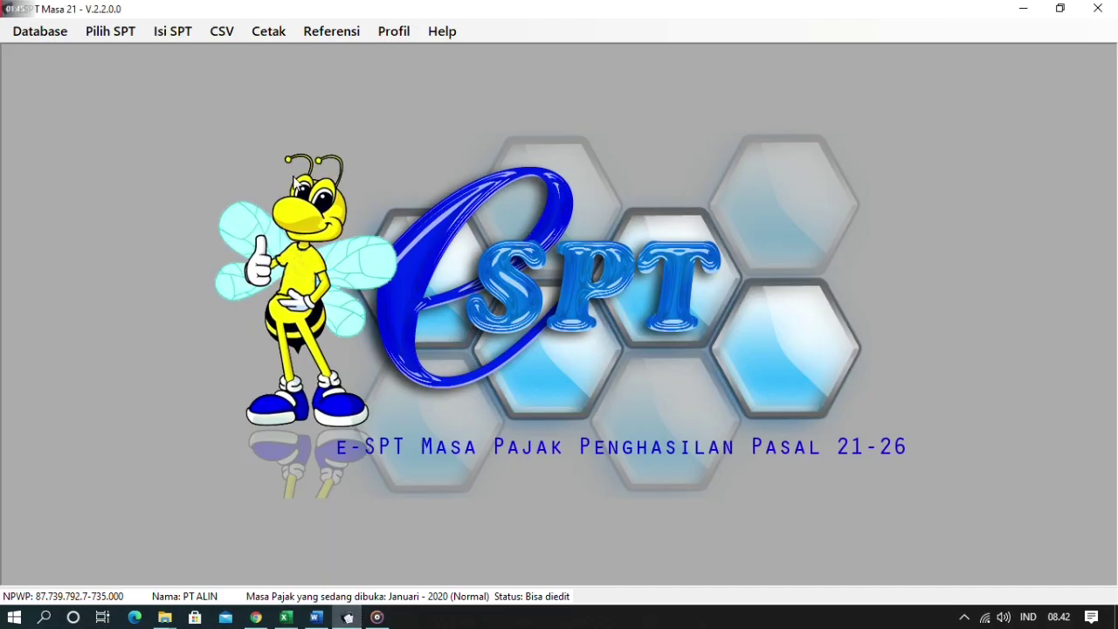
{"action": "left_click", "coordinate": [172, 33]}
{"action": "mouse_move", "coordinate": [229, 81]}
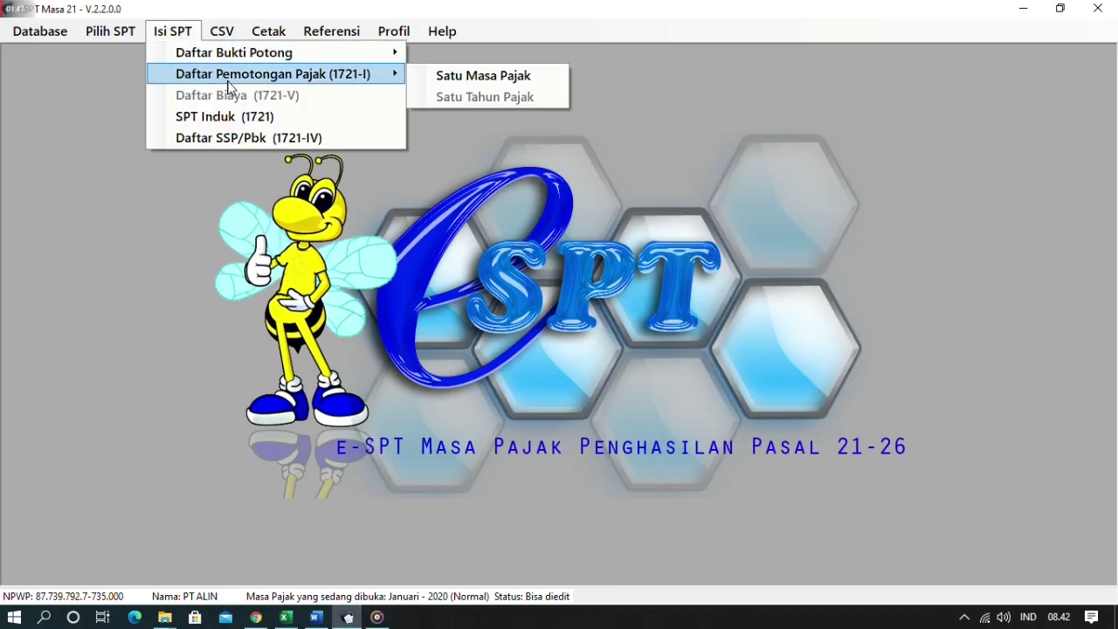
{"action": "left_click", "coordinate": [492, 77]}
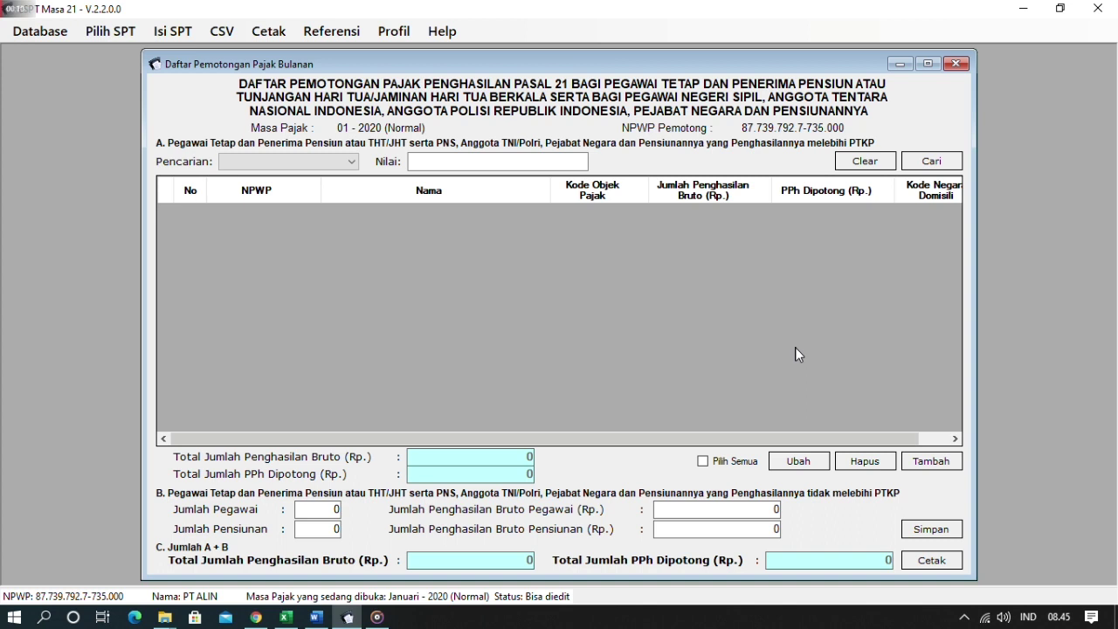
{"action": "left_click", "coordinate": [288, 619]}
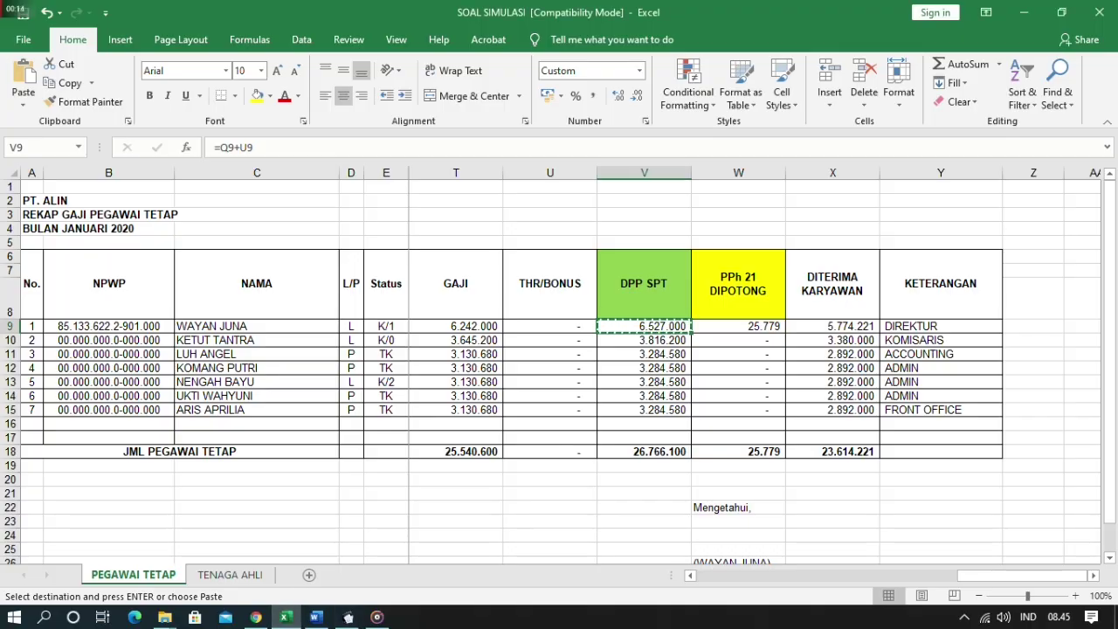
- Review the first employee's row 9 in Excel and add a new withholding entry in e-SPT
{"action": "left_click", "coordinate": [739, 368]}
{"action": "left_click", "coordinate": [1034, 410]}
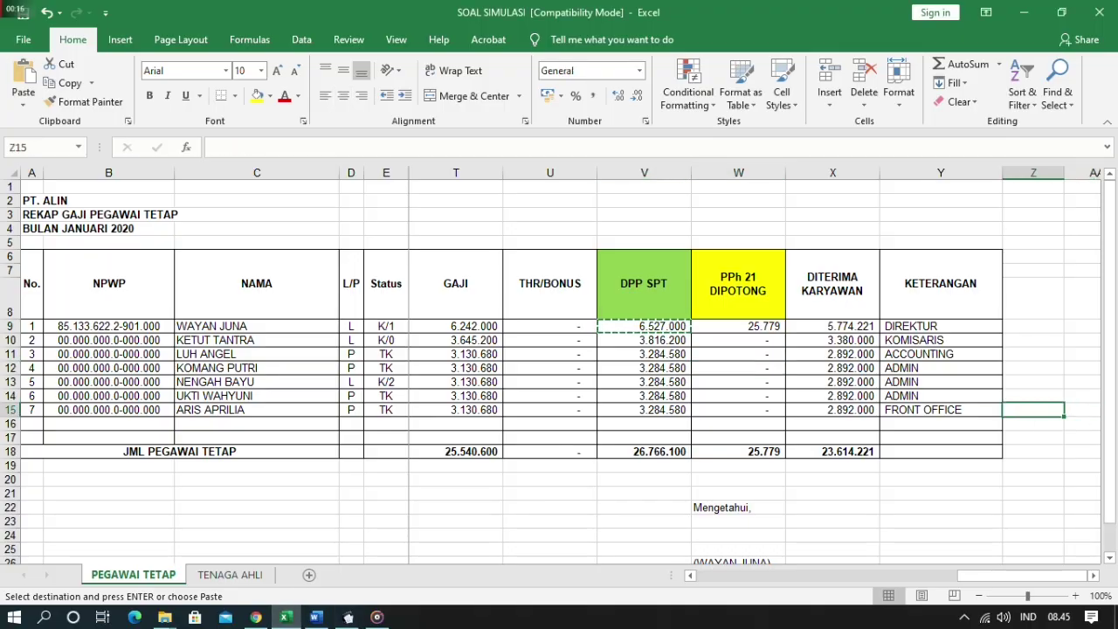
{"action": "key", "text": "BackSpace"}
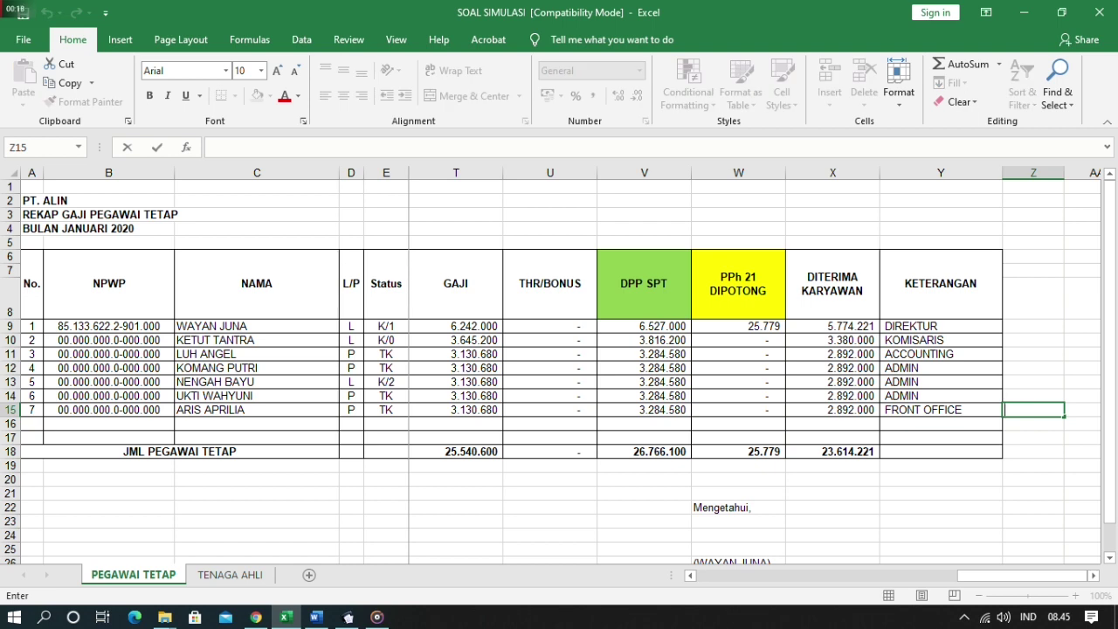
{"action": "left_click", "coordinate": [10, 326]}
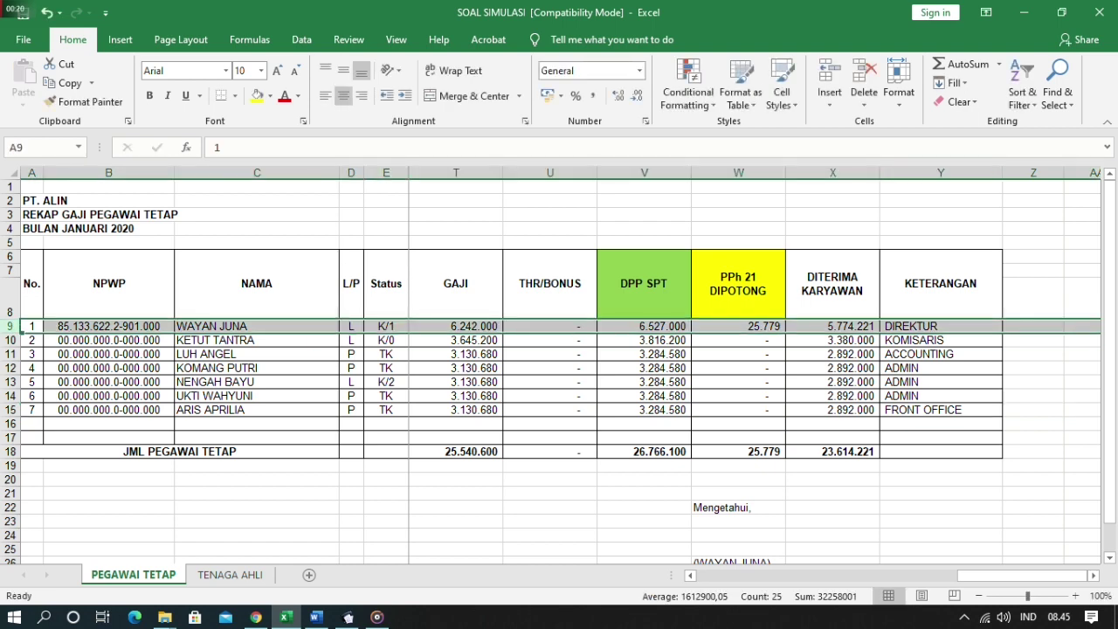
{"action": "left_click", "coordinate": [644, 326]}
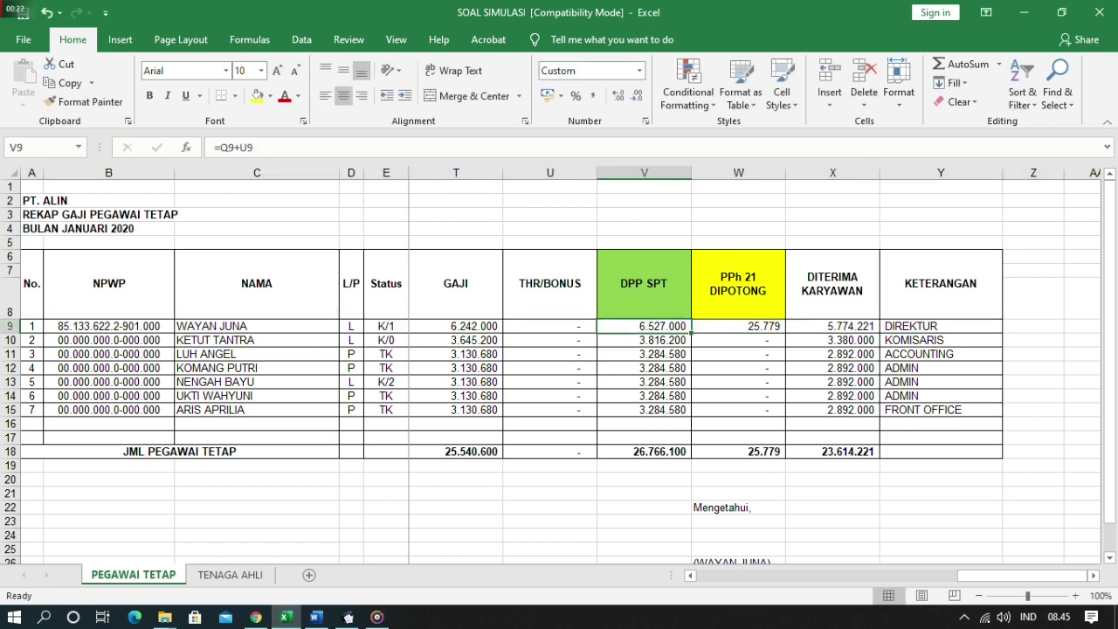
{"action": "left_click", "coordinate": [257, 326]}
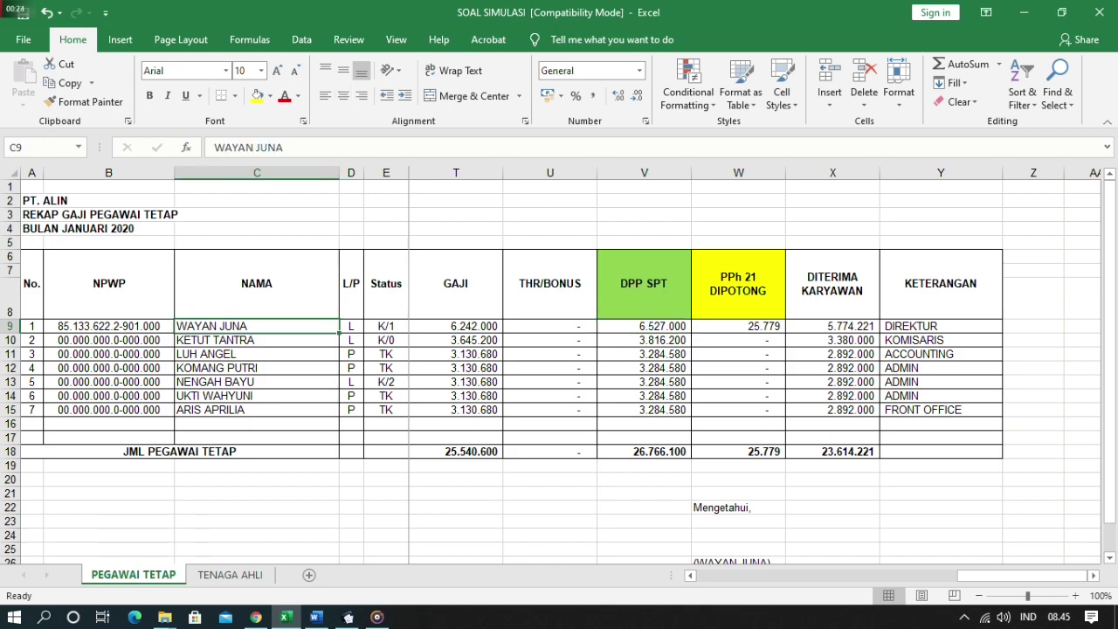
{"action": "key", "text": "alt+Tab"}
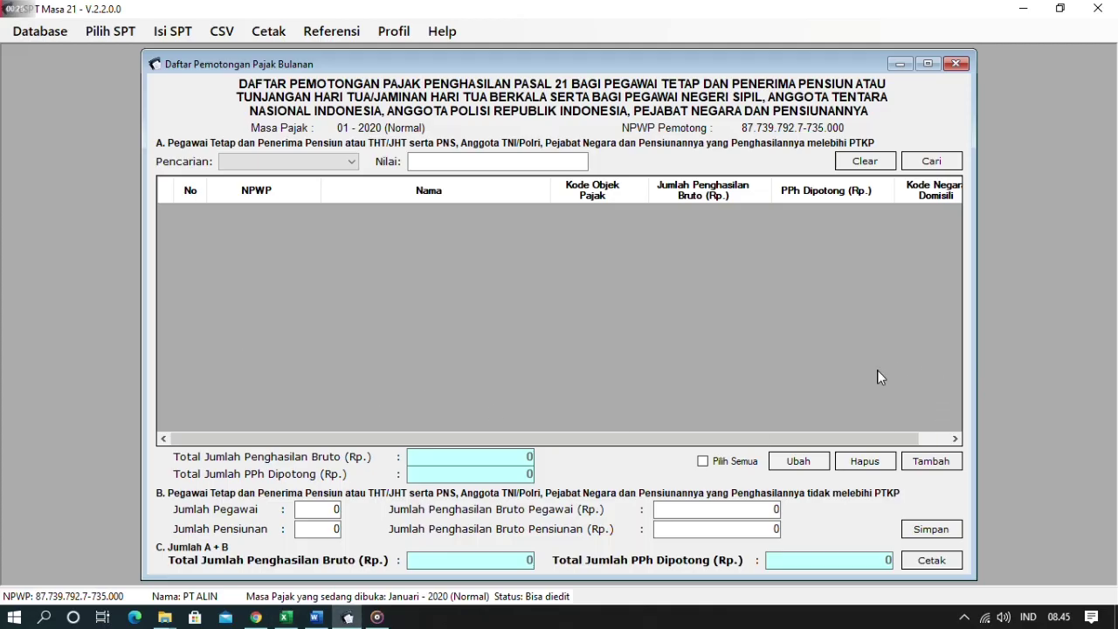
{"action": "left_click", "coordinate": [932, 461]}
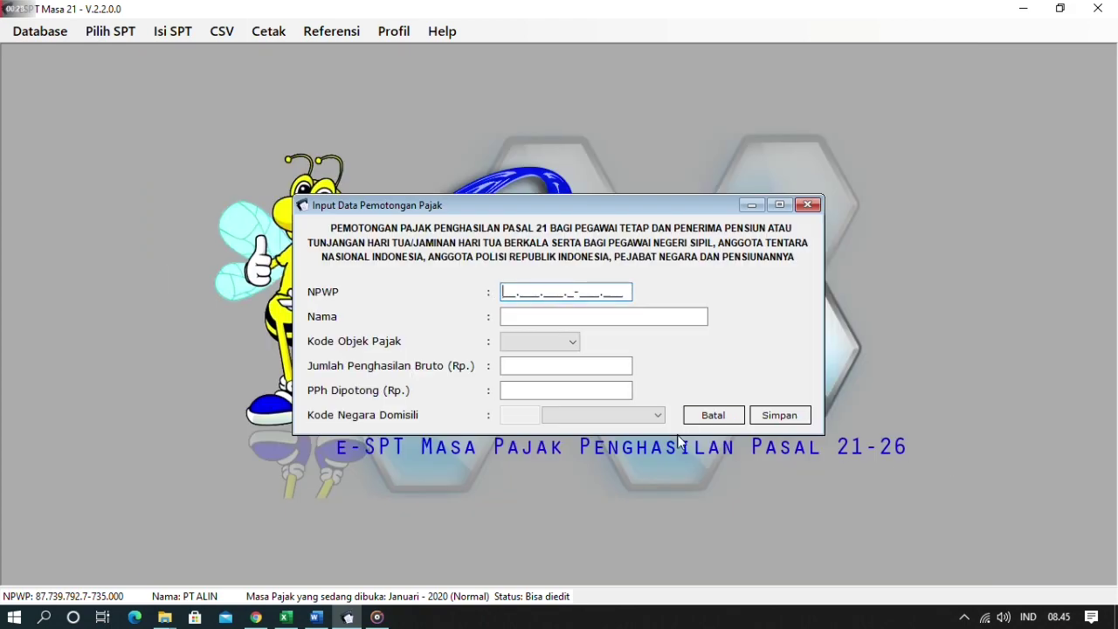
- Copy the first employee's NPWP (B9) and name (C9) into the entry form
{"action": "key", "text": "alt+Tab"}
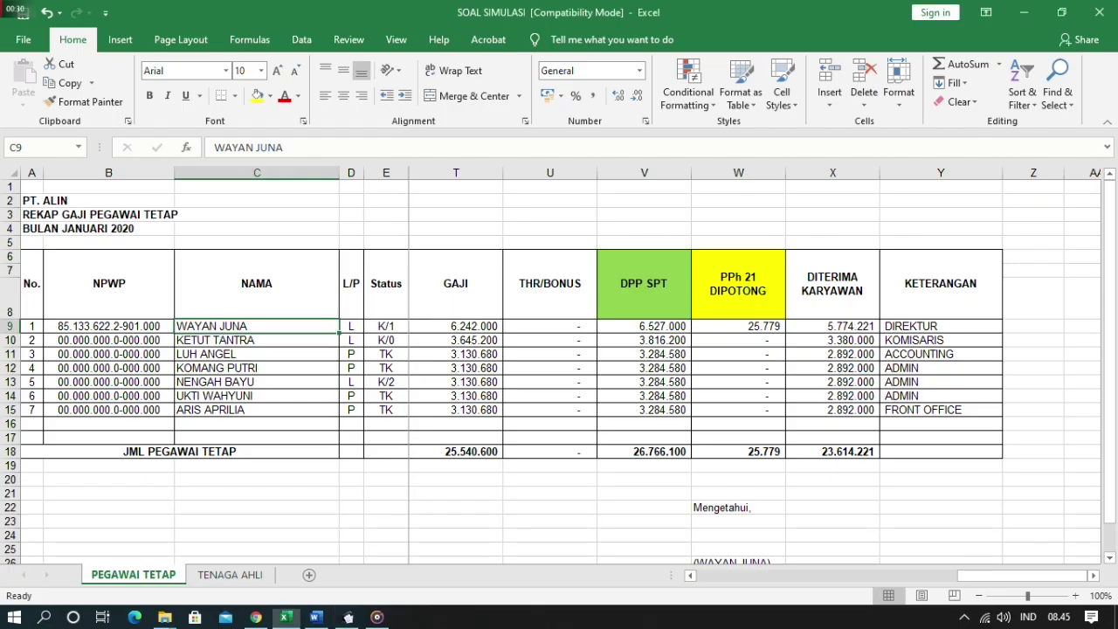
{"action": "left_click", "coordinate": [108, 326]}
{"action": "key", "text": "ctrl+c"}
{"action": "key", "text": "alt+Tab"}
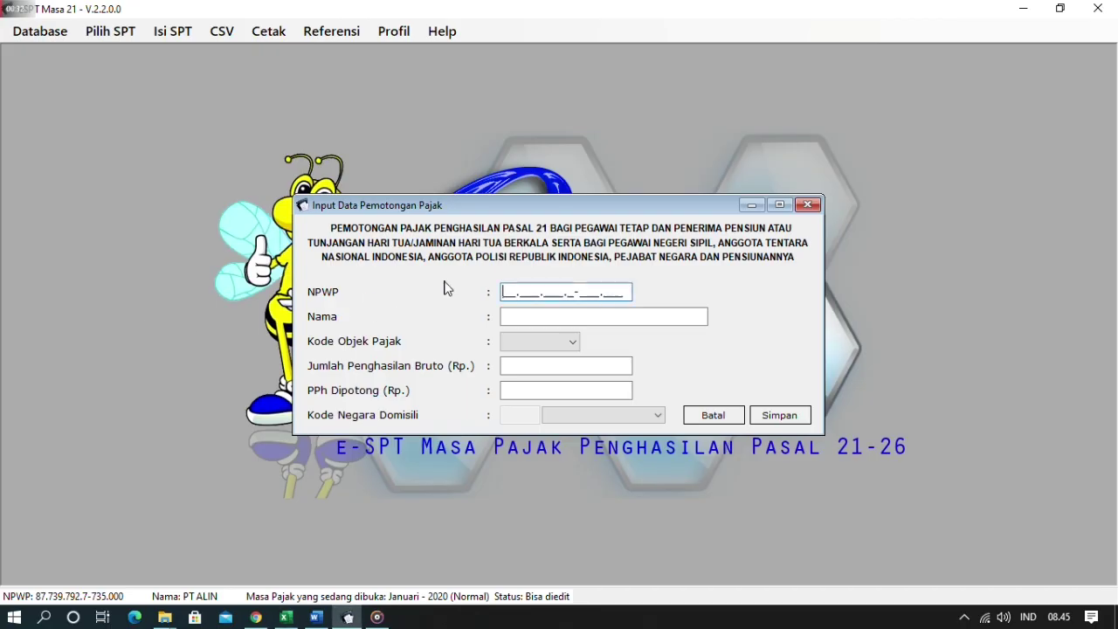
{"action": "key", "text": "ctrl+v"}
{"action": "left_click", "coordinate": [535, 316]}
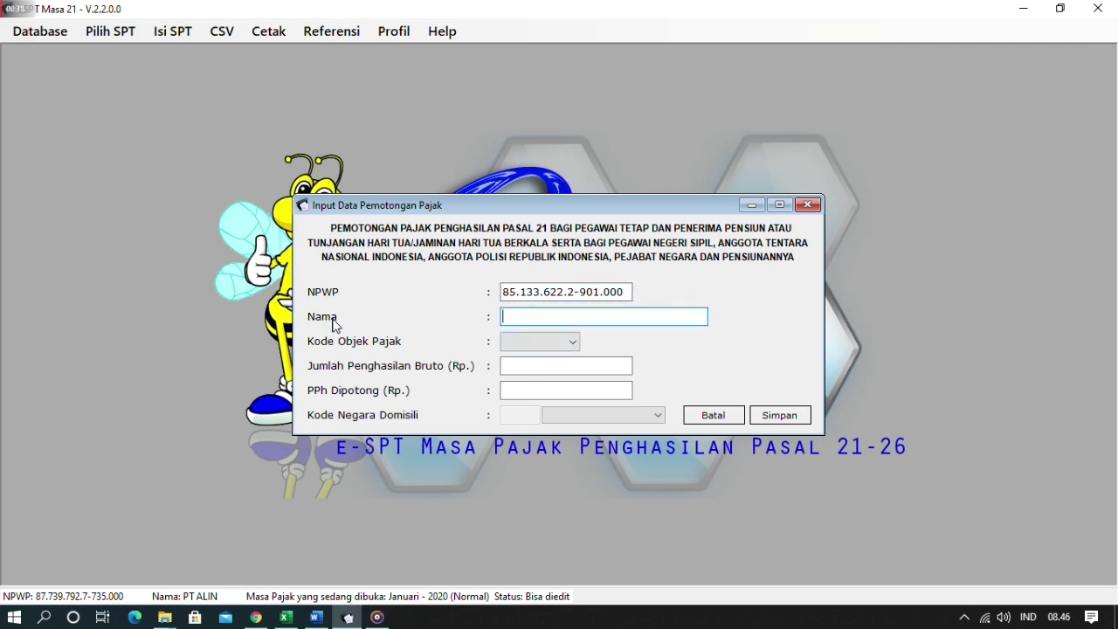
{"action": "key", "text": "alt+Tab"}
{"action": "left_click", "coordinate": [222, 329]}
{"action": "key", "text": "ctrl+c"}
{"action": "key", "text": "alt+Tab"}
{"action": "key", "text": "ctrl+v"}
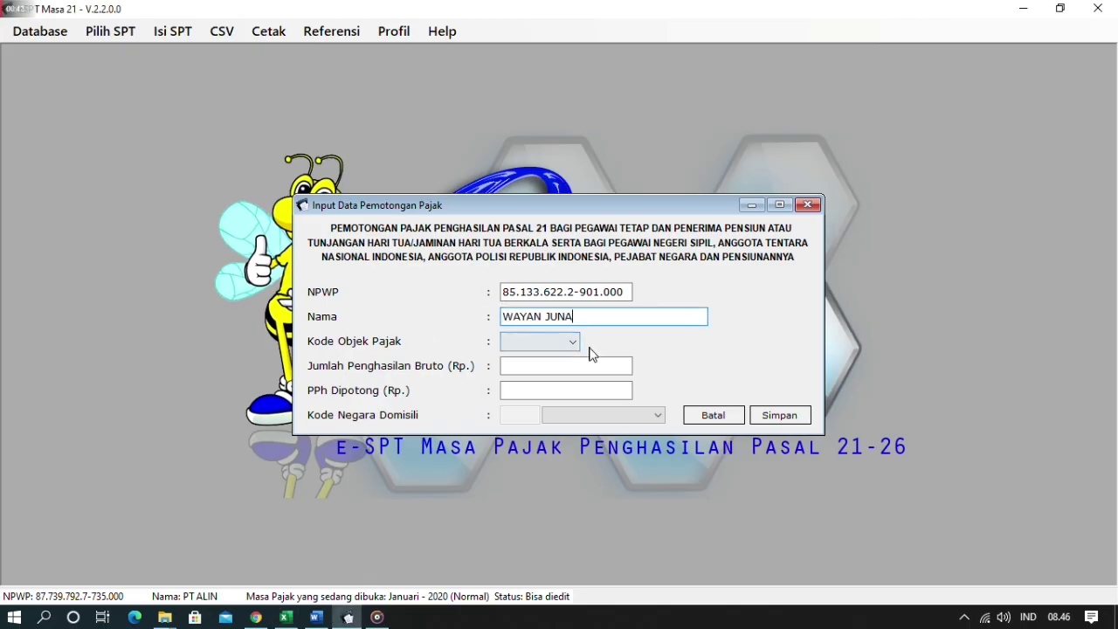
- Set the tax object code to 21-100-01 (Pegawai Tetap)
{"action": "left_click", "coordinate": [572, 347]}
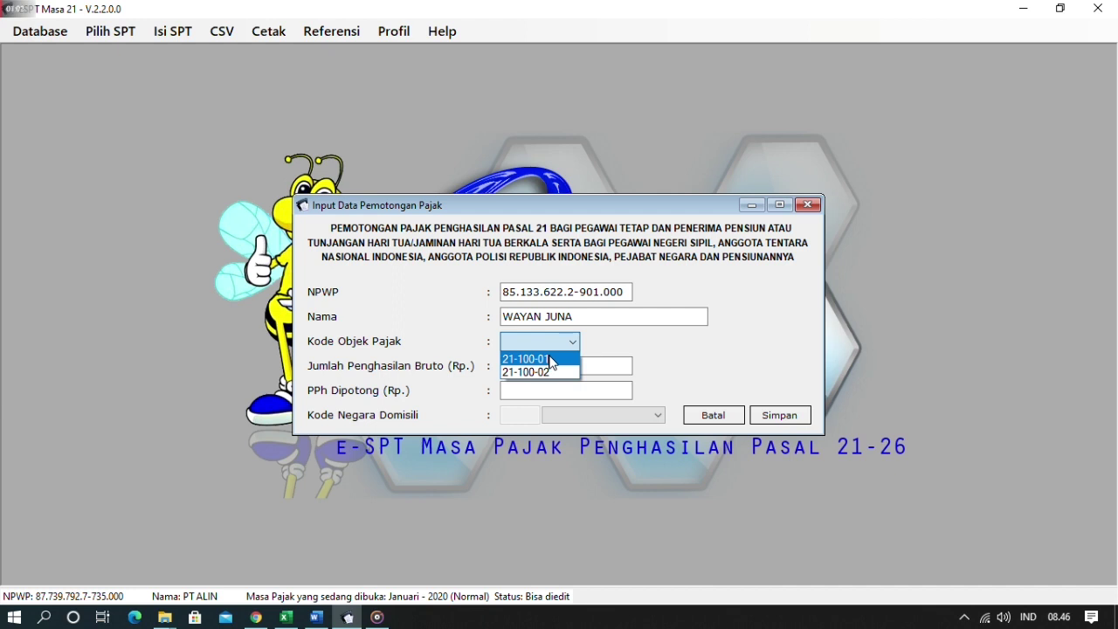
{"action": "left_click", "coordinate": [551, 363]}
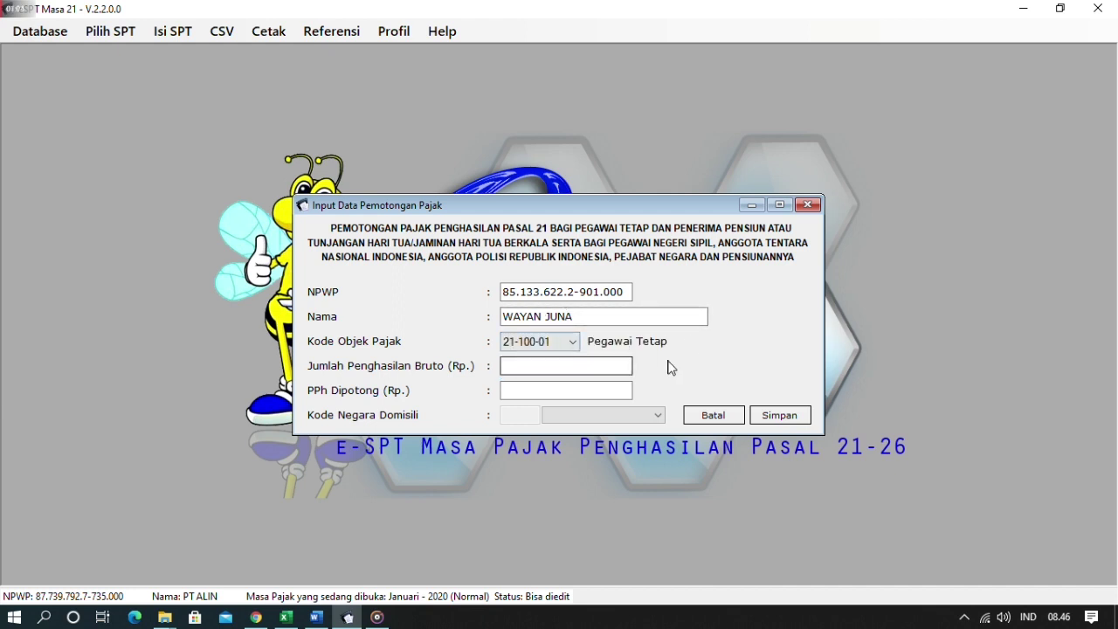
{"action": "left_click", "coordinate": [599, 363]}
- Paste the DPP amount 6.527.000 from V9 as the gross income
{"action": "key", "text": "alt+Tab"}
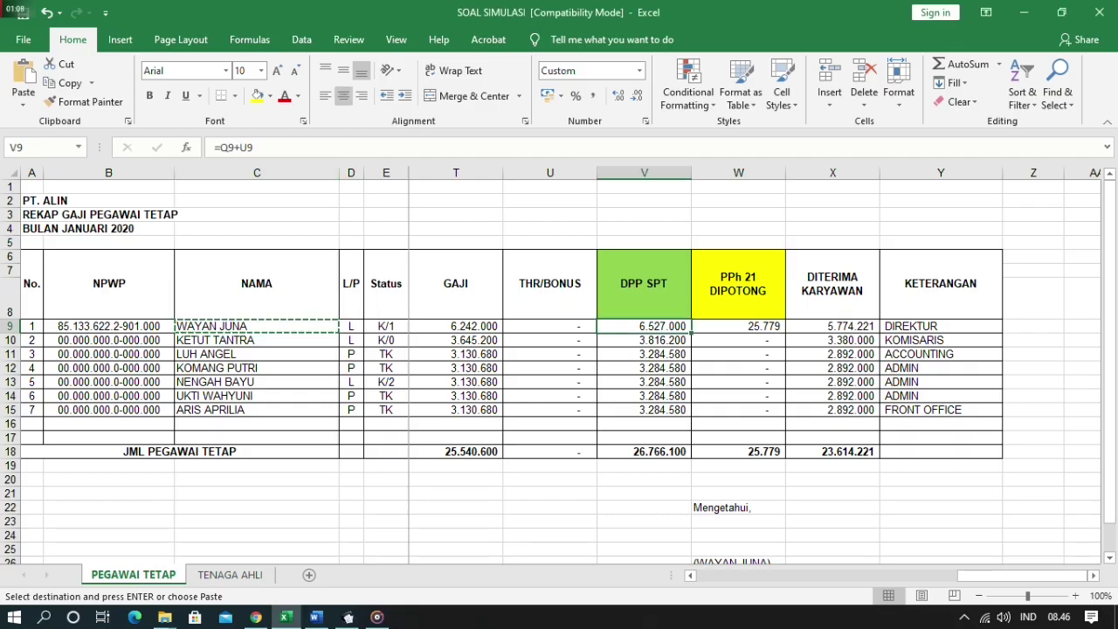
{"action": "key", "text": "ctrl+c"}
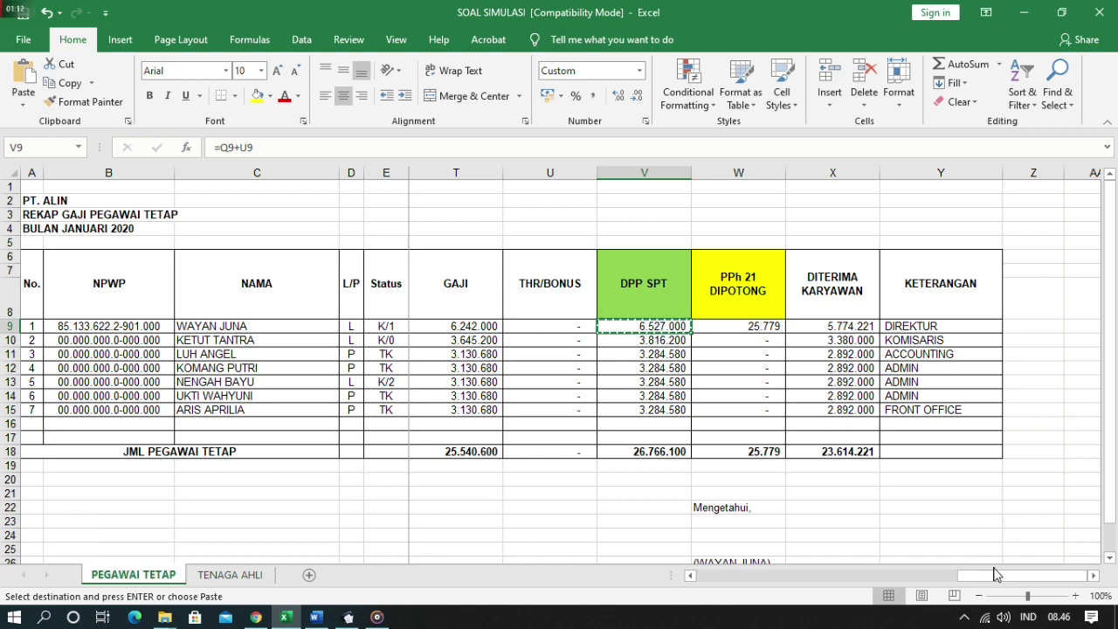
{"action": "mouse_move", "coordinate": [994, 575]}
{"action": "left_mouse_down"}
{"action": "mouse_move", "coordinate": [696, 582]}
{"action": "mouse_move", "coordinate": [1005, 566]}
{"action": "left_mouse_up"}
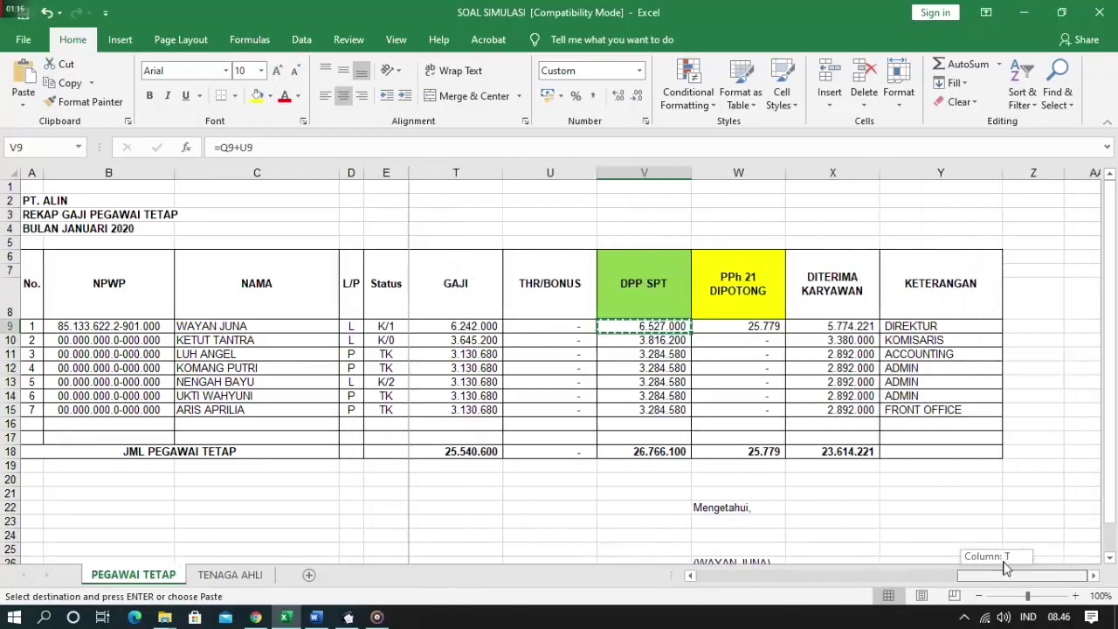
{"action": "key", "text": "alt+Tab"}
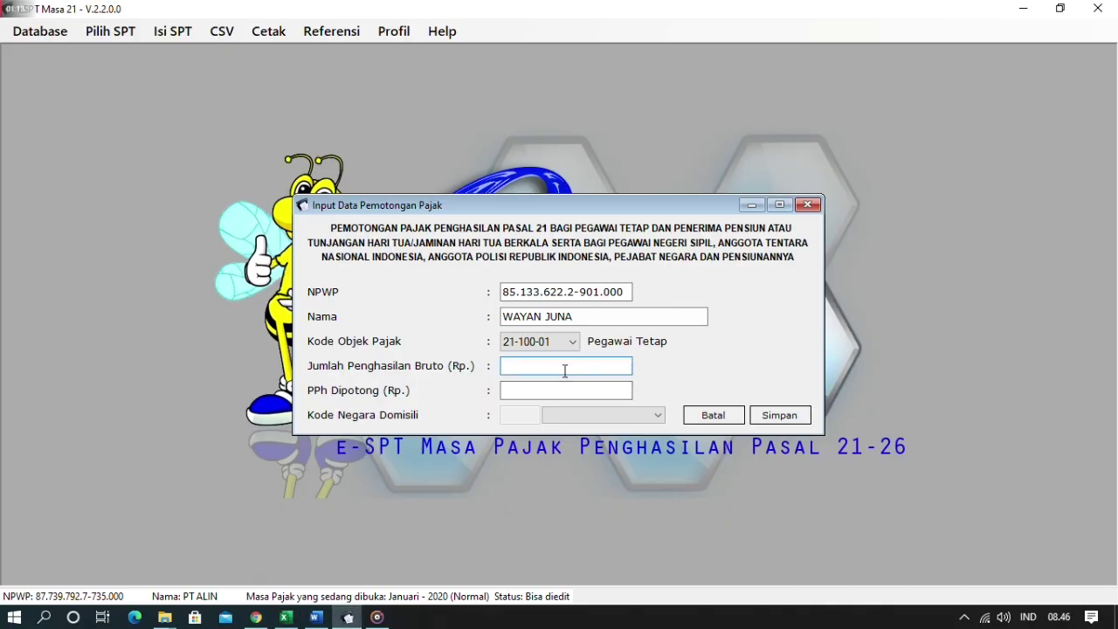
{"action": "key", "text": "ctrl+v"}
{"action": "left_click", "coordinate": [566, 390]}
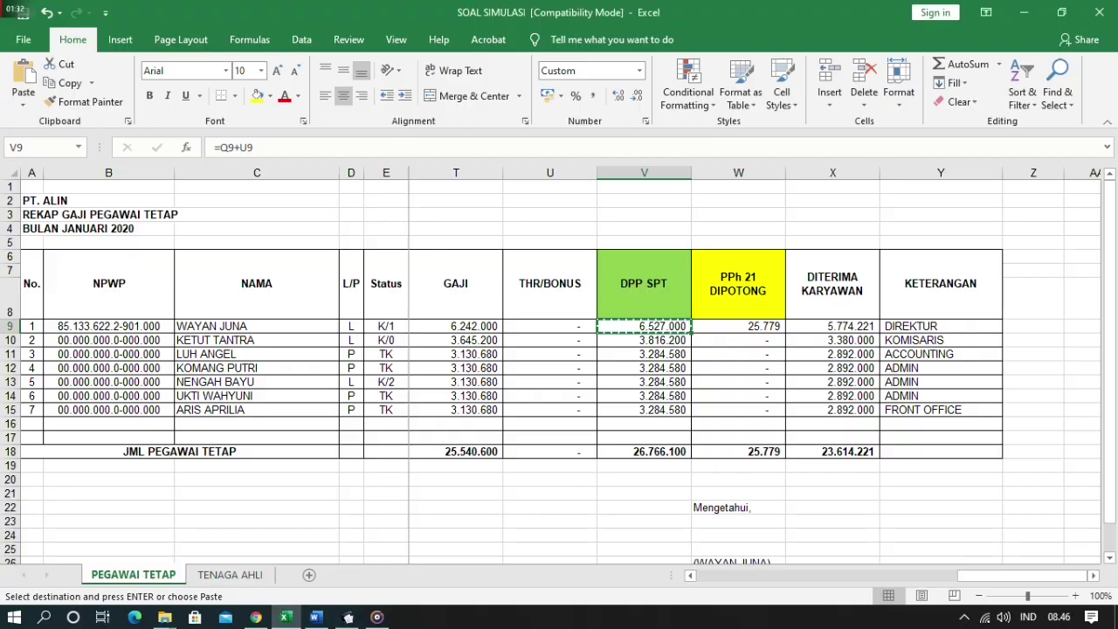
- Paste PPh withheld 25.779 from W9 and save the first employee's entry
{"action": "key", "text": "alt+Tab"}
{"action": "left_click", "coordinate": [739, 326]}
{"action": "key", "text": "ctrl+c"}
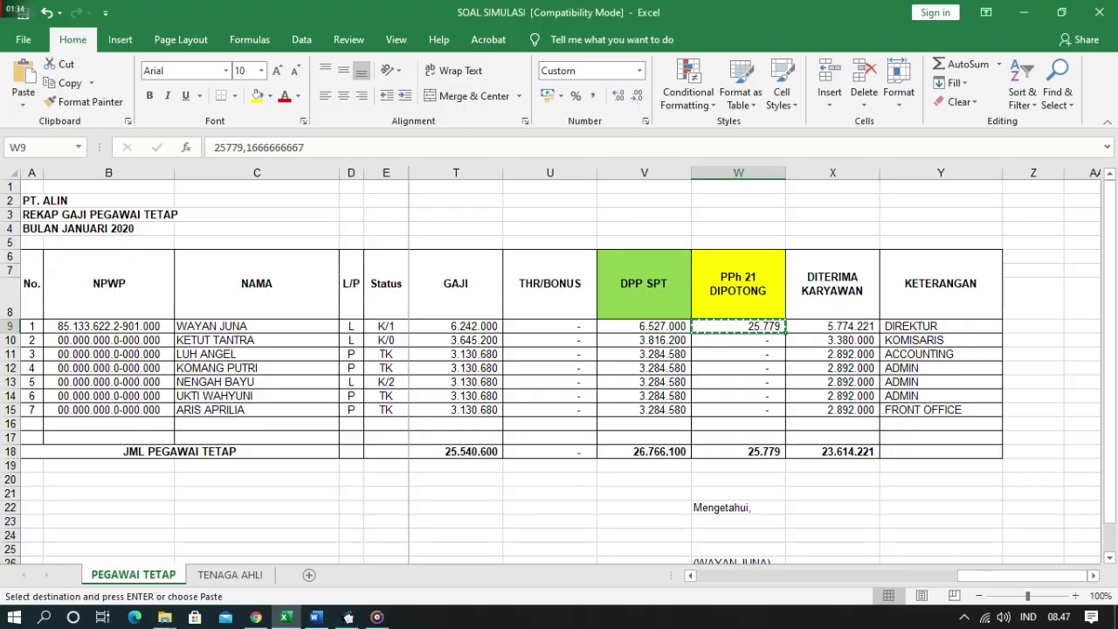
{"action": "key", "text": "alt+Tab"}
{"action": "key", "text": "ctrl+v"}
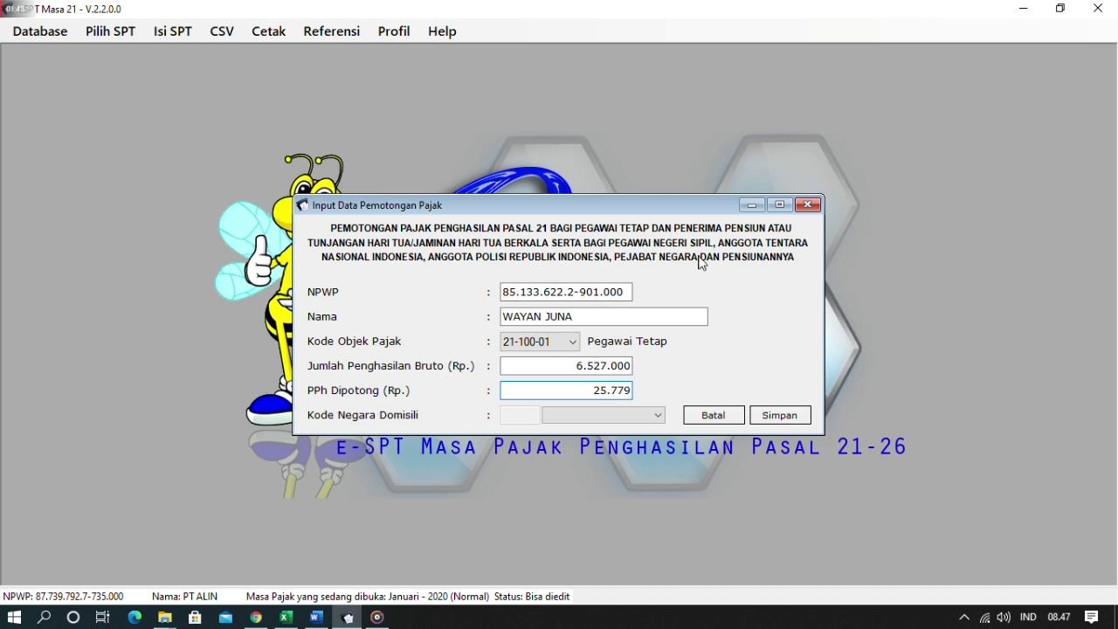
{"action": "left_click", "coordinate": [642, 416]}
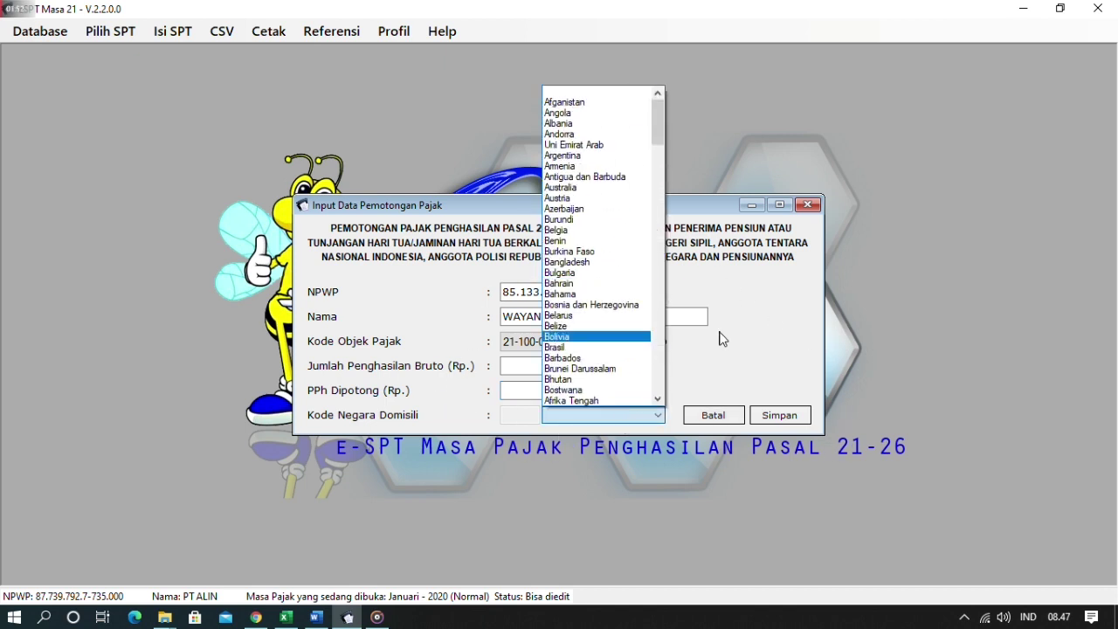
{"action": "left_click", "coordinate": [722, 337]}
{"action": "left_click", "coordinate": [797, 417]}
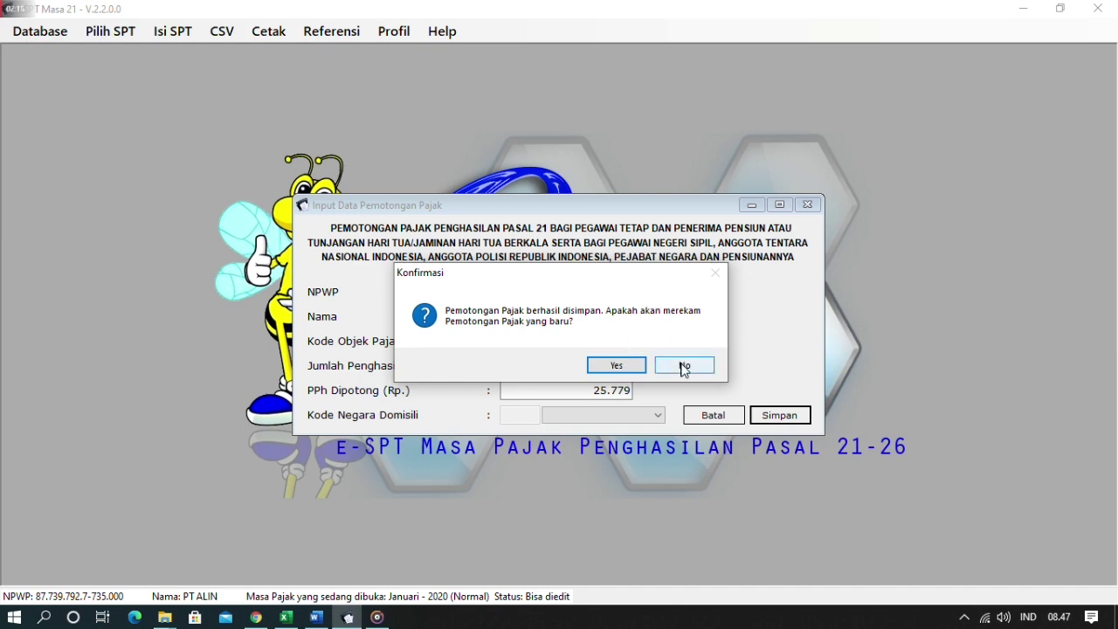
{"action": "left_click", "coordinate": [684, 366]}
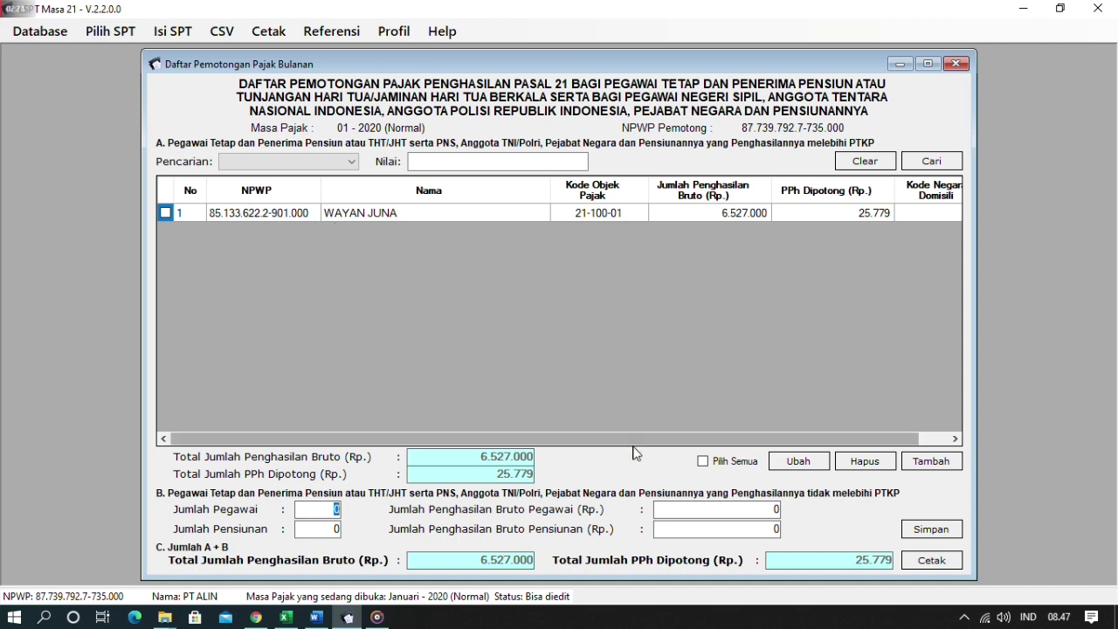
{"action": "left_click_drag", "start_coordinate": [644, 440], "coordinate": [734, 439]}
{"action": "double_click", "coordinate": [753, 212]}
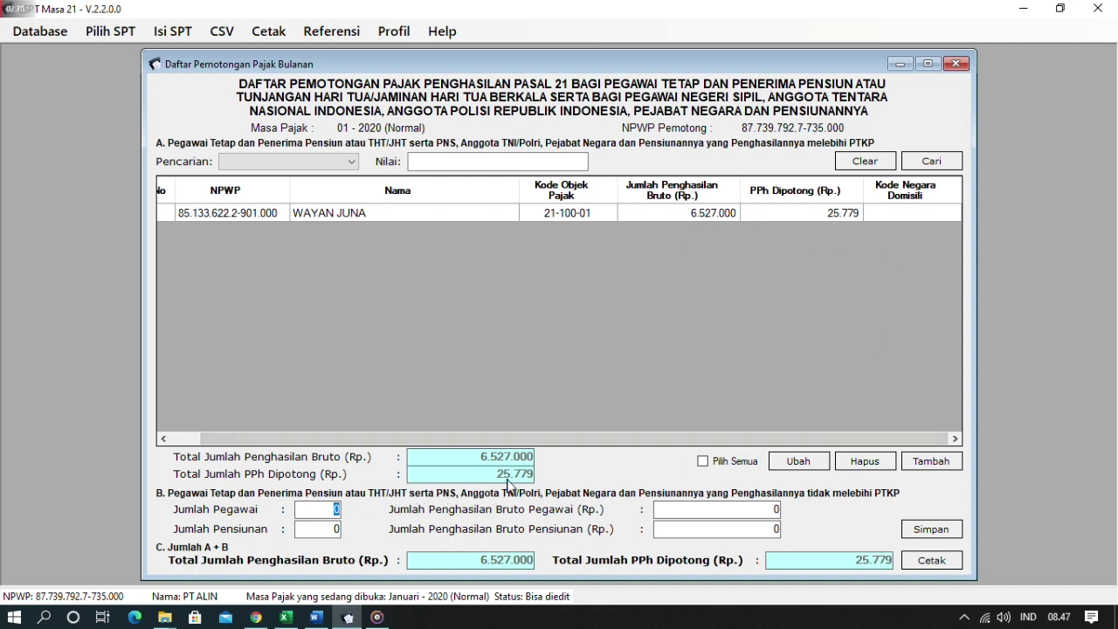
{"action": "key", "text": "alt+Tab"}
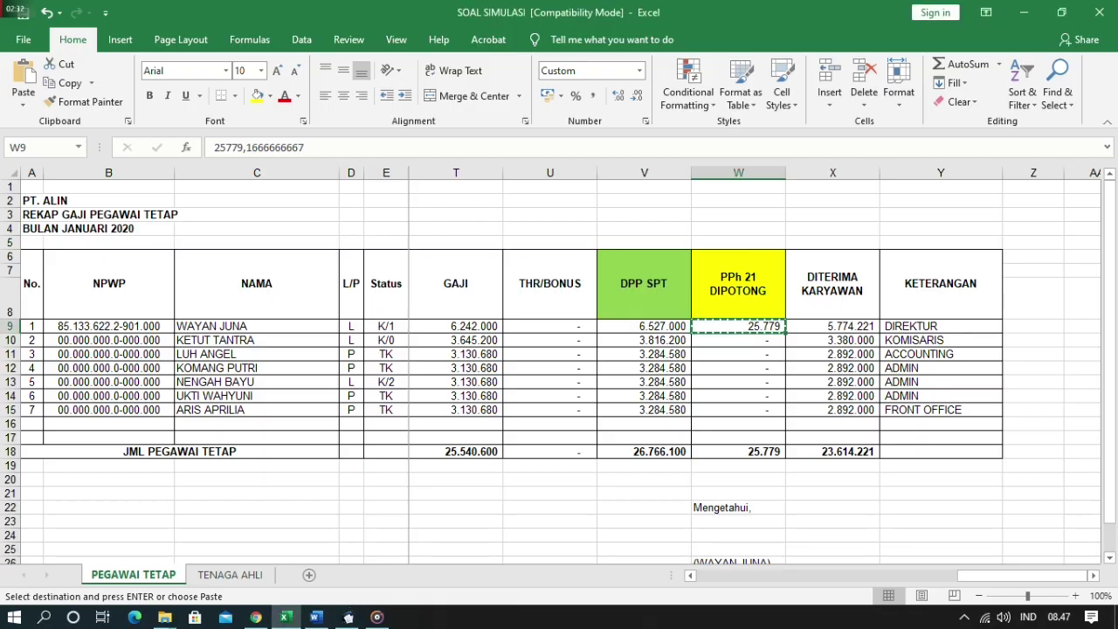
{"action": "key", "text": "alt+Tab"}
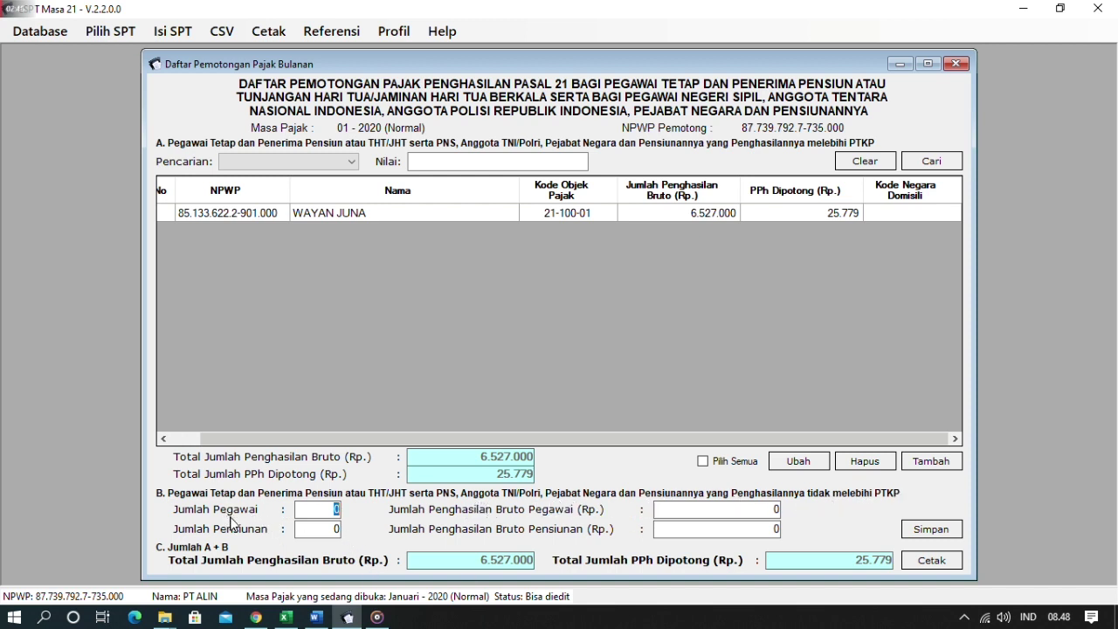
- Select V10:V15 in Excel to read the other employees' DPP total
{"action": "key", "text": "alt+Tab"}
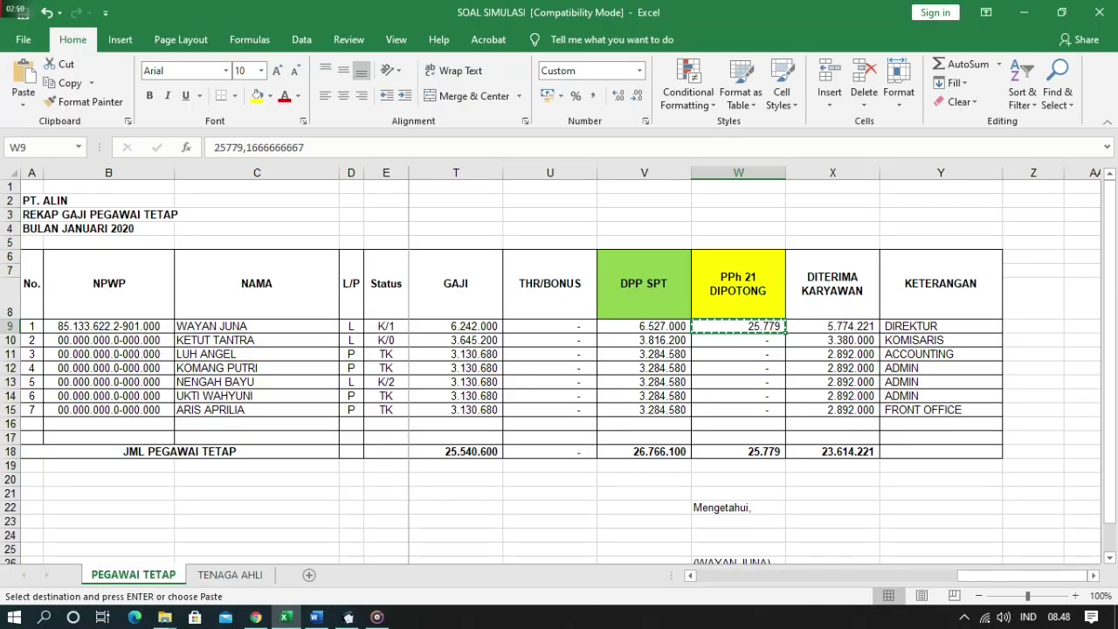
{"action": "left_click", "coordinate": [1029, 354]}
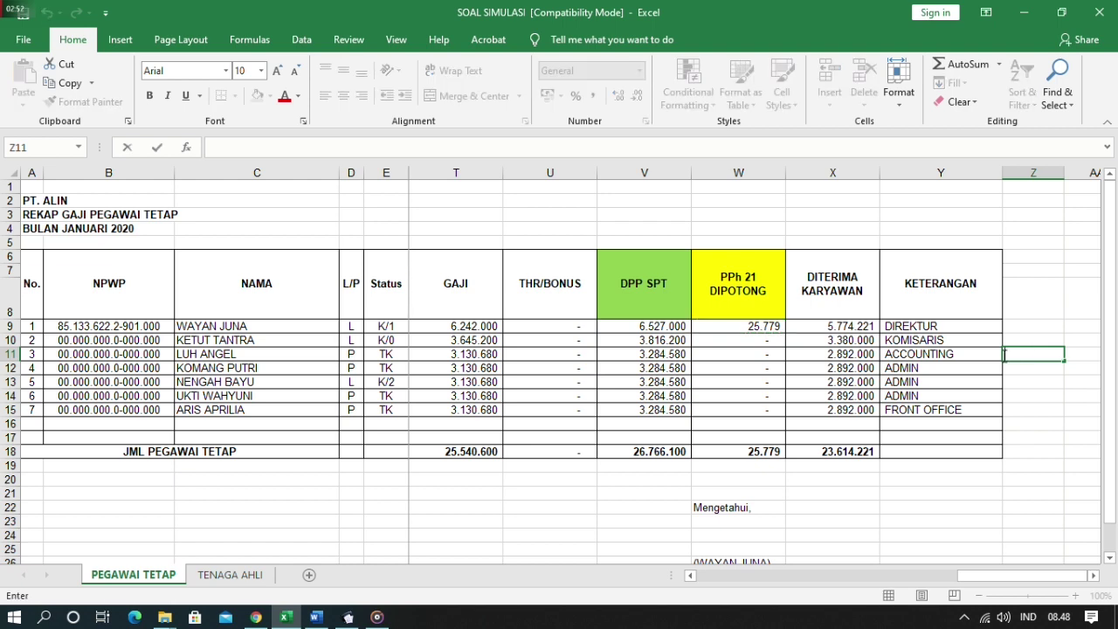
{"action": "left_click", "coordinate": [738, 368]}
{"action": "left_click", "coordinate": [644, 339]}
{"action": "left_click_drag", "start_coordinate": [690, 346], "coordinate": [690, 410]}
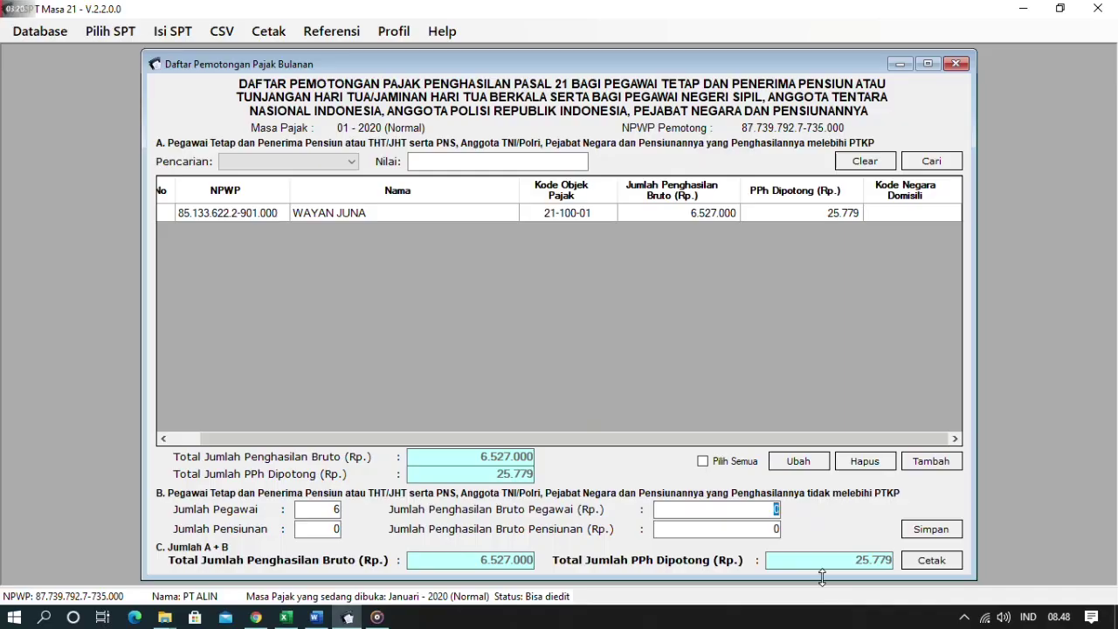
- Enter 6 employees with gross 20.239.100 in section B and save it
{"action": "type", "text": "0"}
{"action": "key", "text": "alt+Tab"}
{"action": "key", "text": "alt+Tab"}
{"action": "type", "text": "239"}
{"action": "key", "text": "alt+Tab"}
{"action": "key", "text": "alt+Tab"}
{"action": "type", "text": "100"}
{"action": "key", "text": "alt+Tab"}
{"action": "key", "text": "alt+Tab"}
{"action": "key", "text": "Tab"}
{"action": "left_click", "coordinate": [908, 532]}
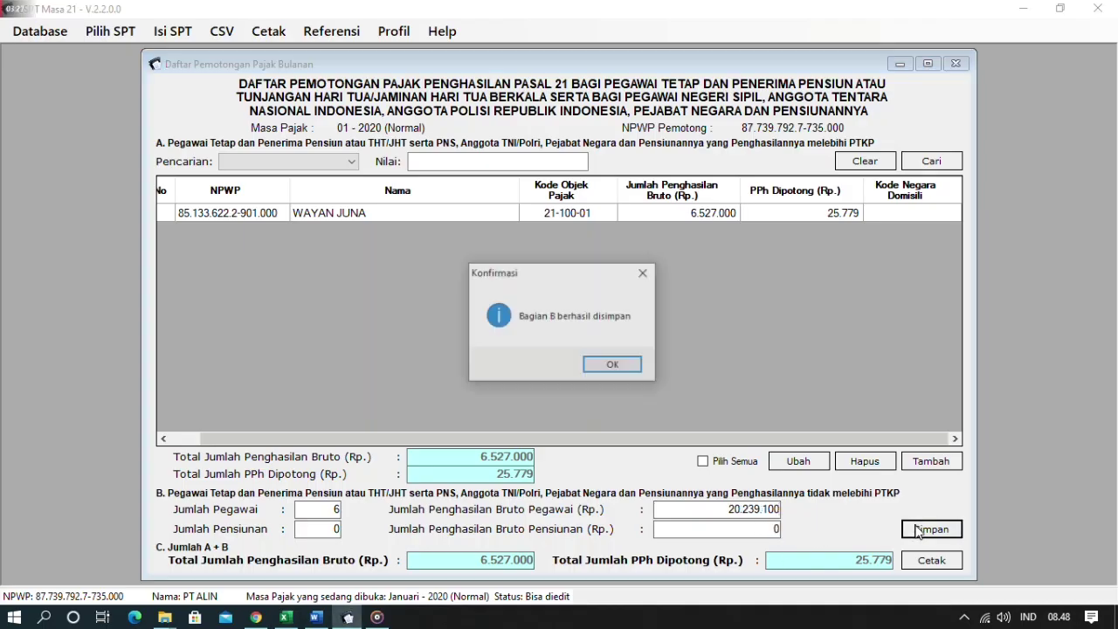
{"action": "left_click", "coordinate": [612, 365]}
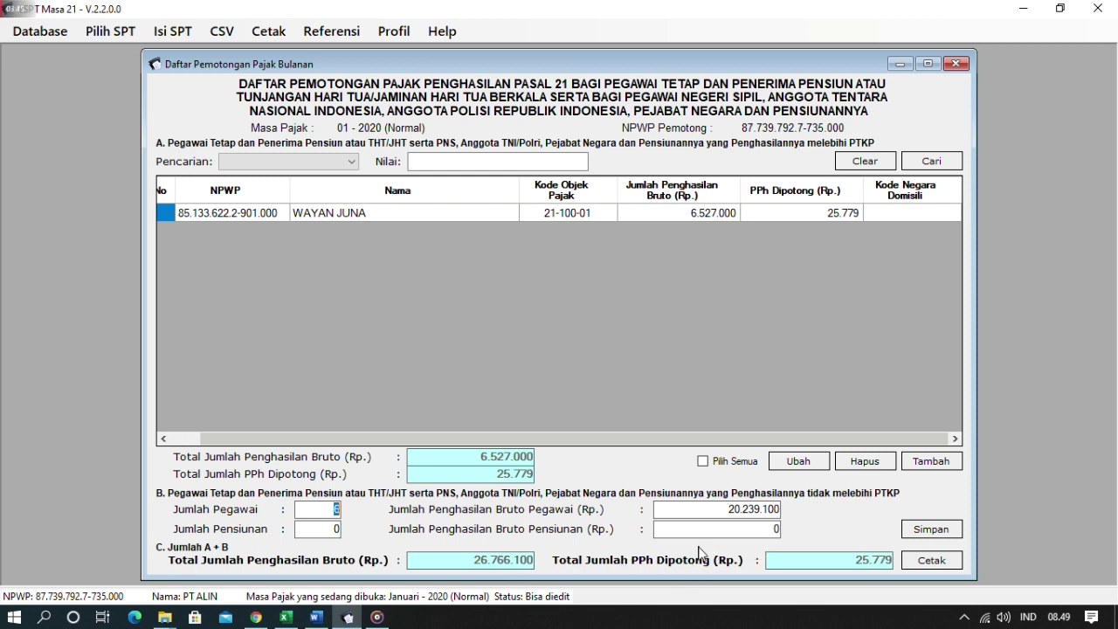
- Check the V18 DPP total, save the withholding list again, and close it
{"action": "key", "text": "alt+Tab"}
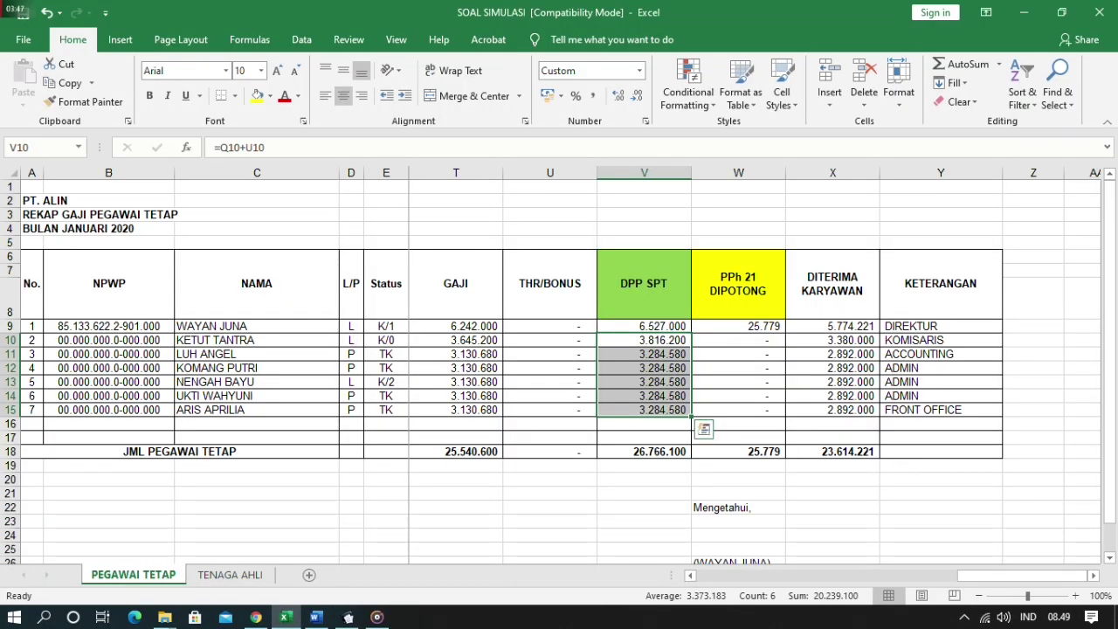
{"action": "left_click", "coordinate": [644, 452]}
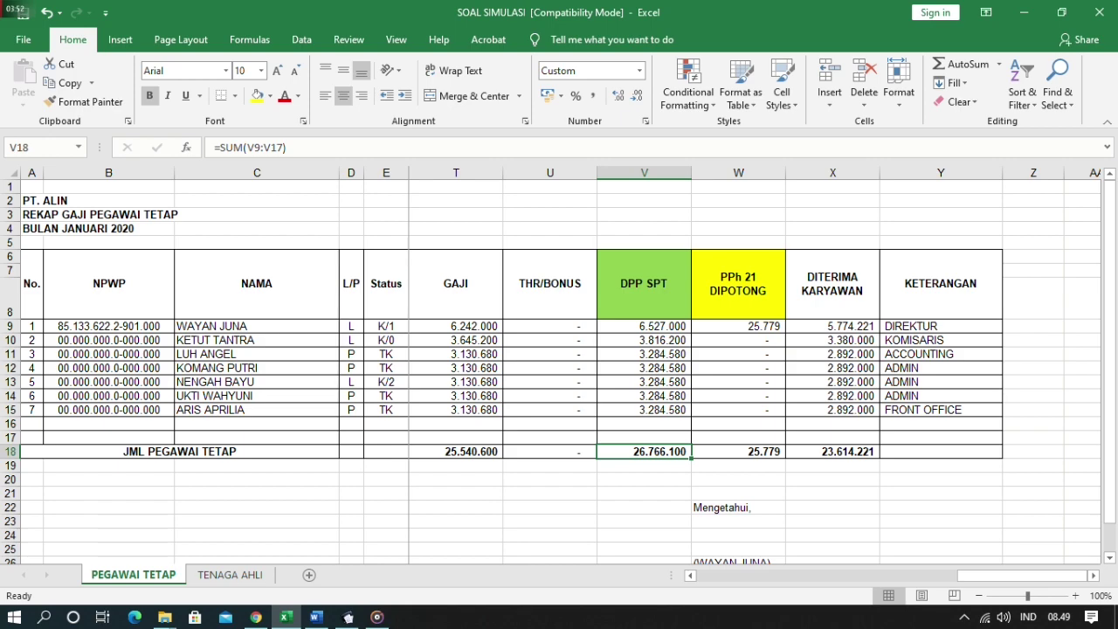
{"action": "key", "text": "alt+Tab"}
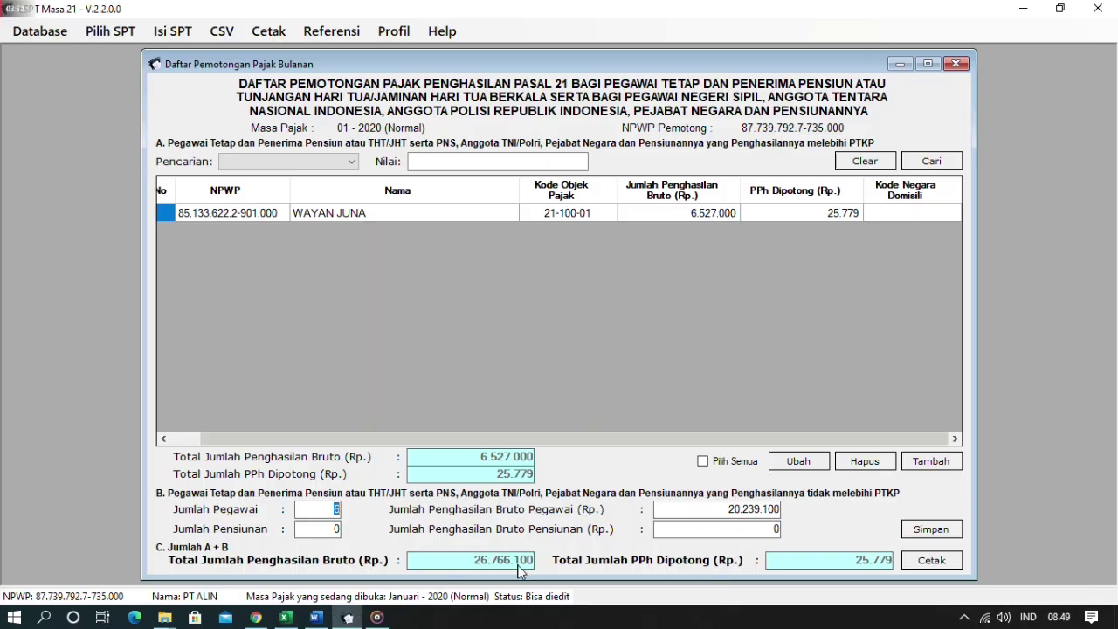
{"action": "key", "text": "alt+Tab"}
{"action": "key", "text": "alt+Tab"}
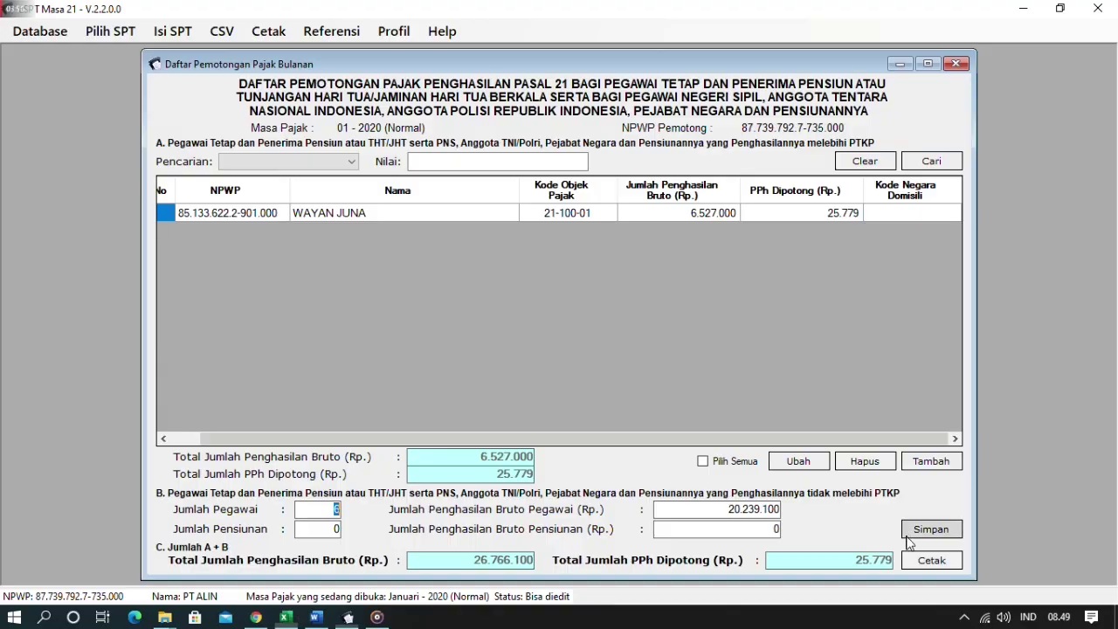
{"action": "left_click", "coordinate": [931, 530]}
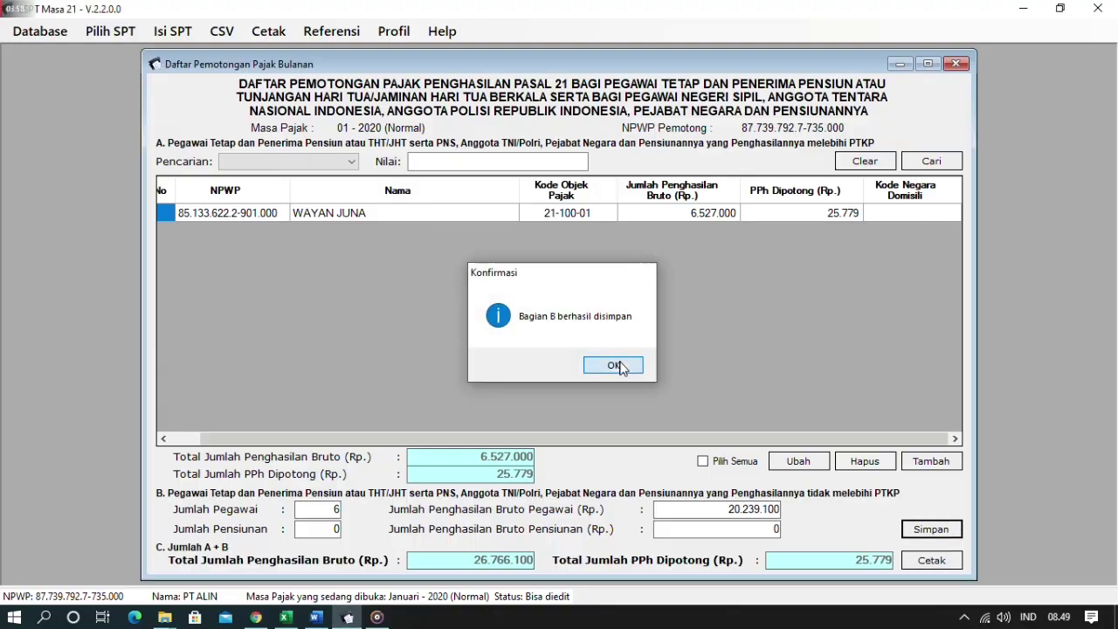
{"action": "left_click", "coordinate": [614, 367]}
{"action": "left_click", "coordinate": [956, 64]}
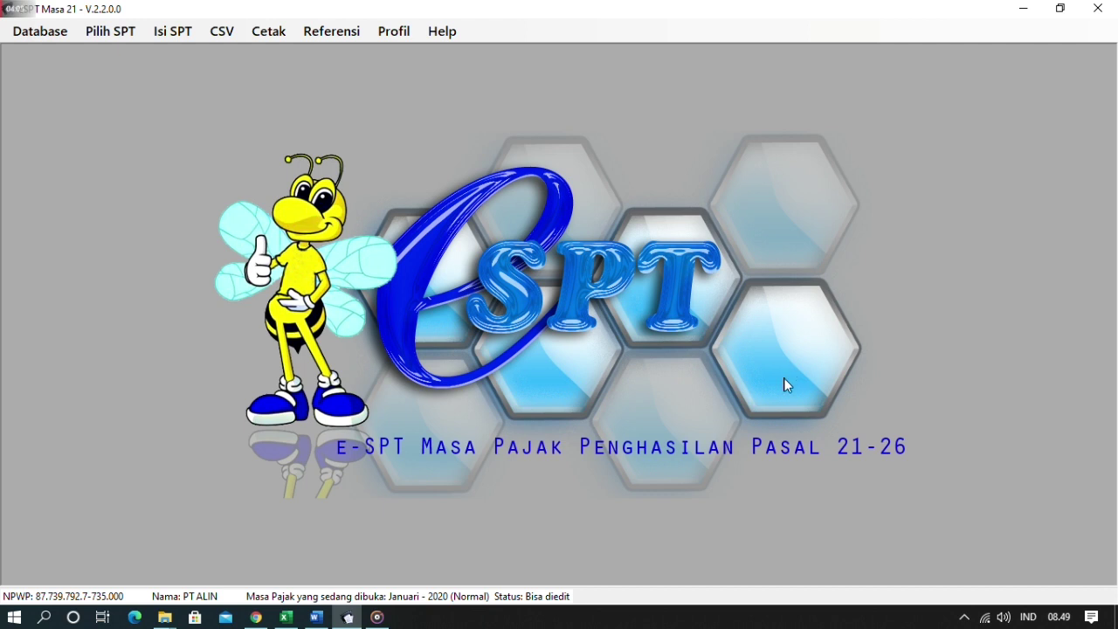
- Colour the PEGAWAI TETAP sheet tab green
{"action": "key", "text": "alt+Tab"}
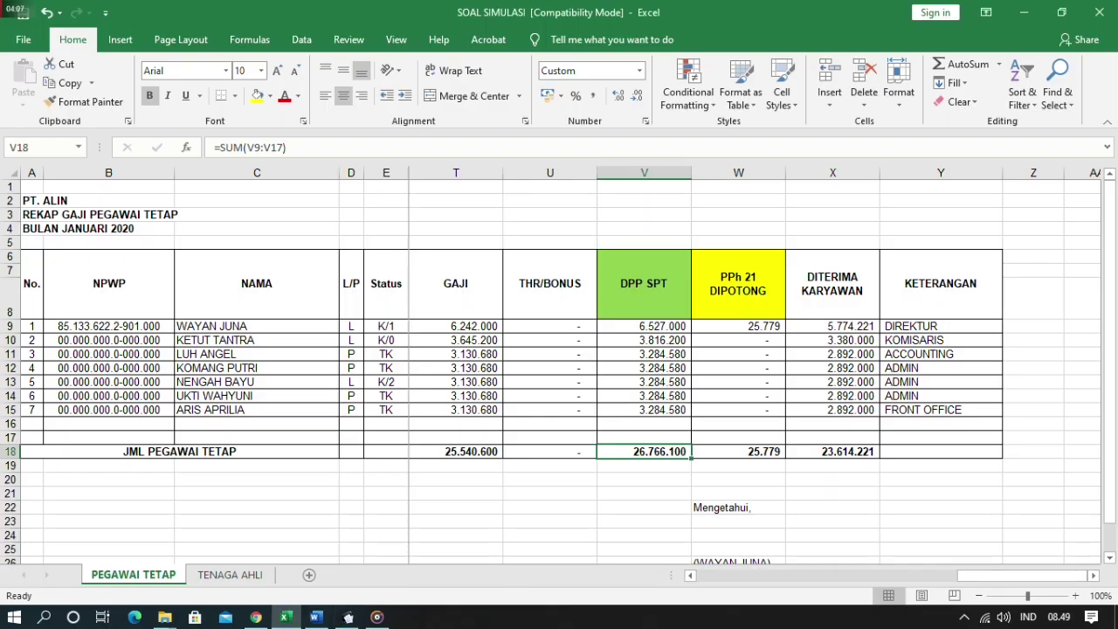
{"action": "right_click", "coordinate": [142, 580]}
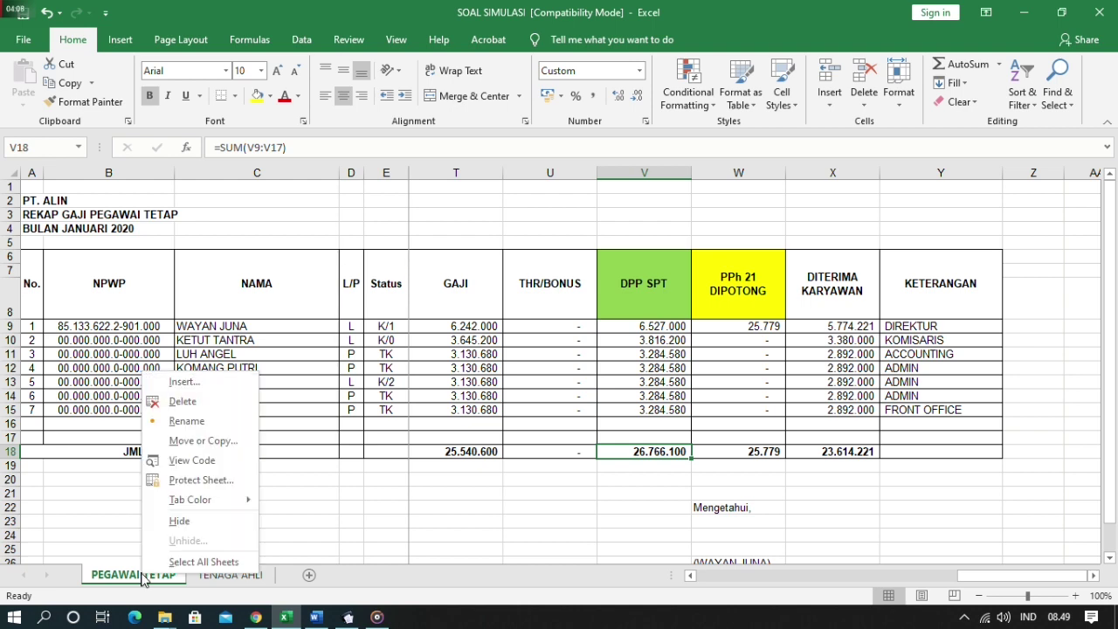
{"action": "mouse_move", "coordinate": [201, 504]}
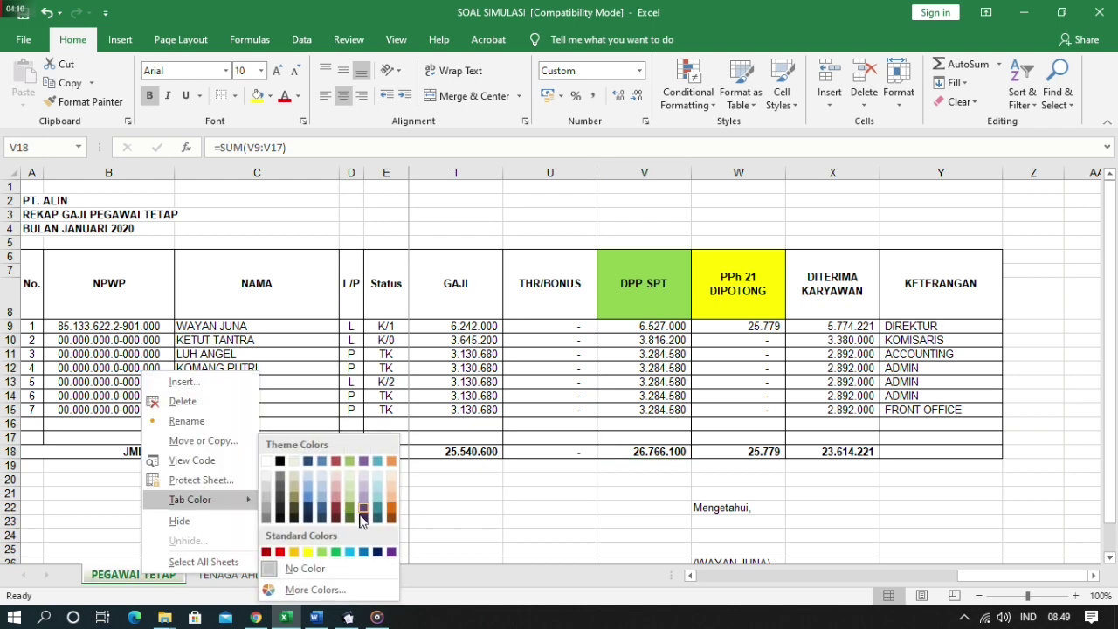
{"action": "left_click", "coordinate": [337, 552]}
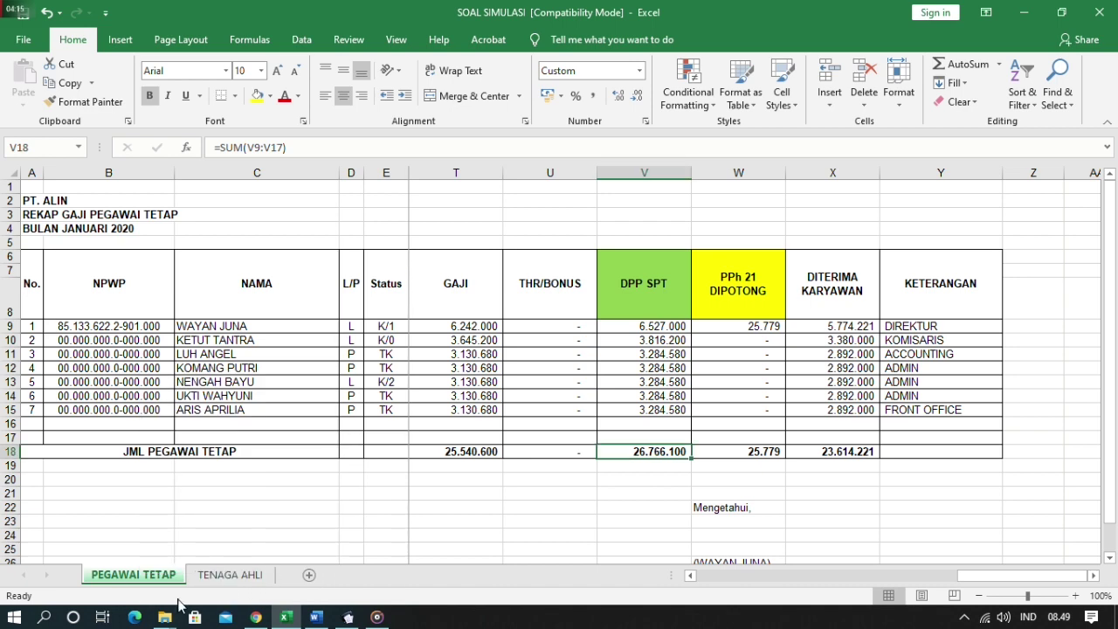
- Inspect the consultant's name (D9) and description (J9) on the TENAGA AHLI sheet
{"action": "left_click", "coordinate": [234, 576]}
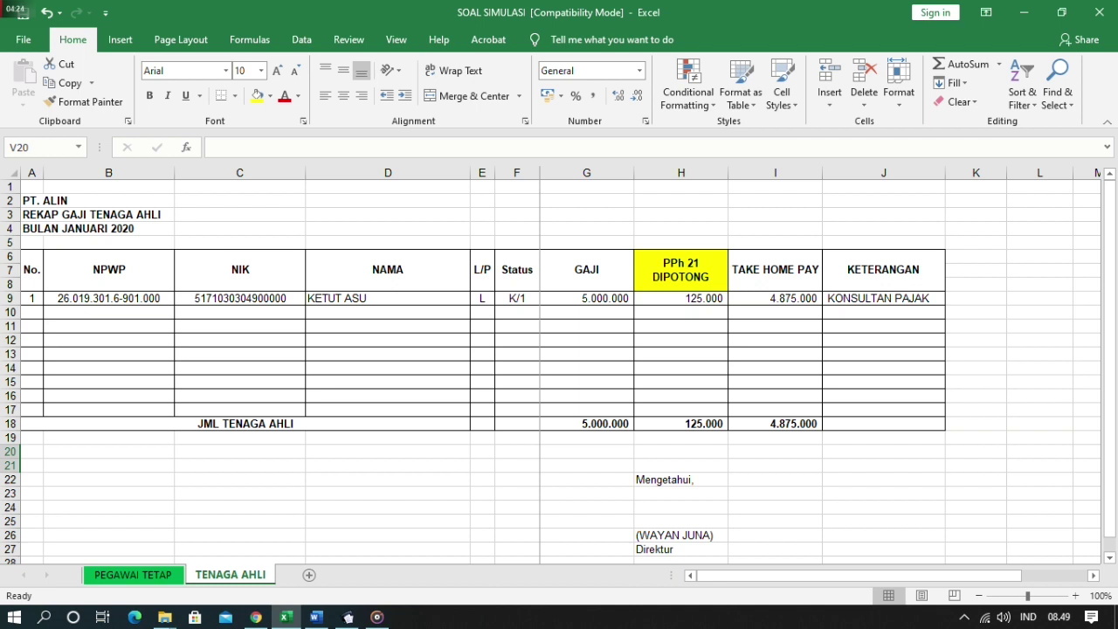
{"action": "left_click", "coordinate": [388, 298]}
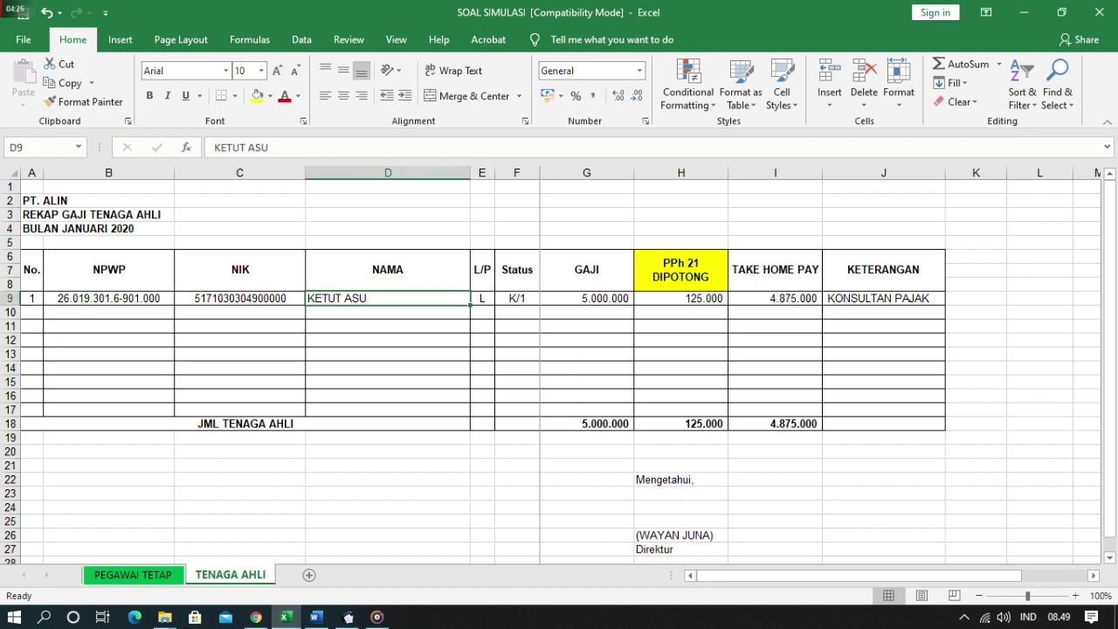
{"action": "left_click", "coordinate": [883, 298]}
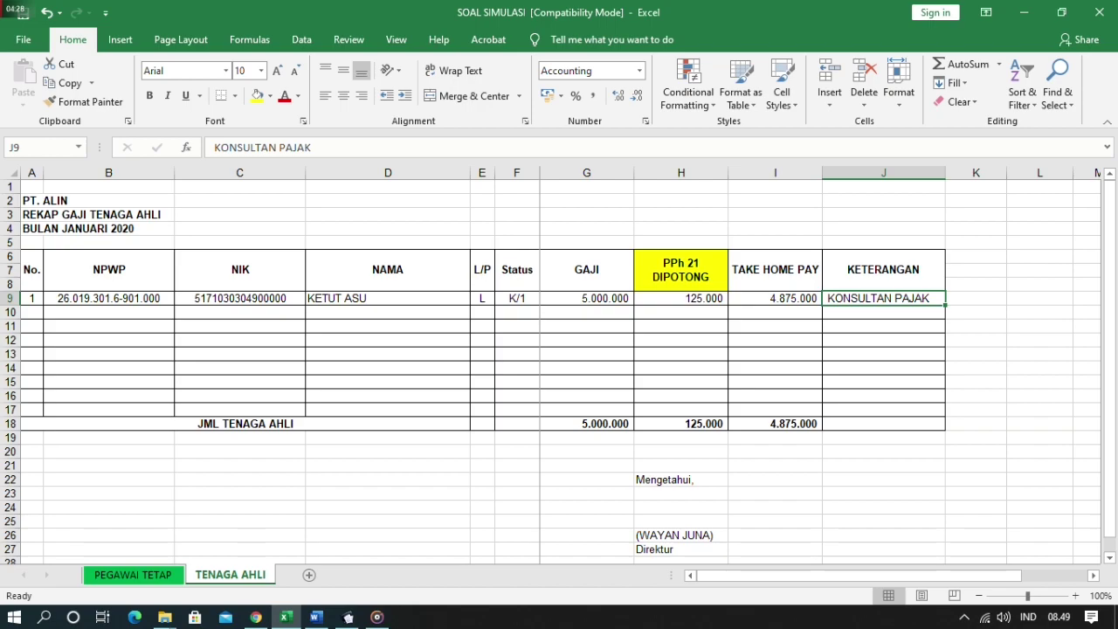
{"action": "key", "text": "alt+Tab"}
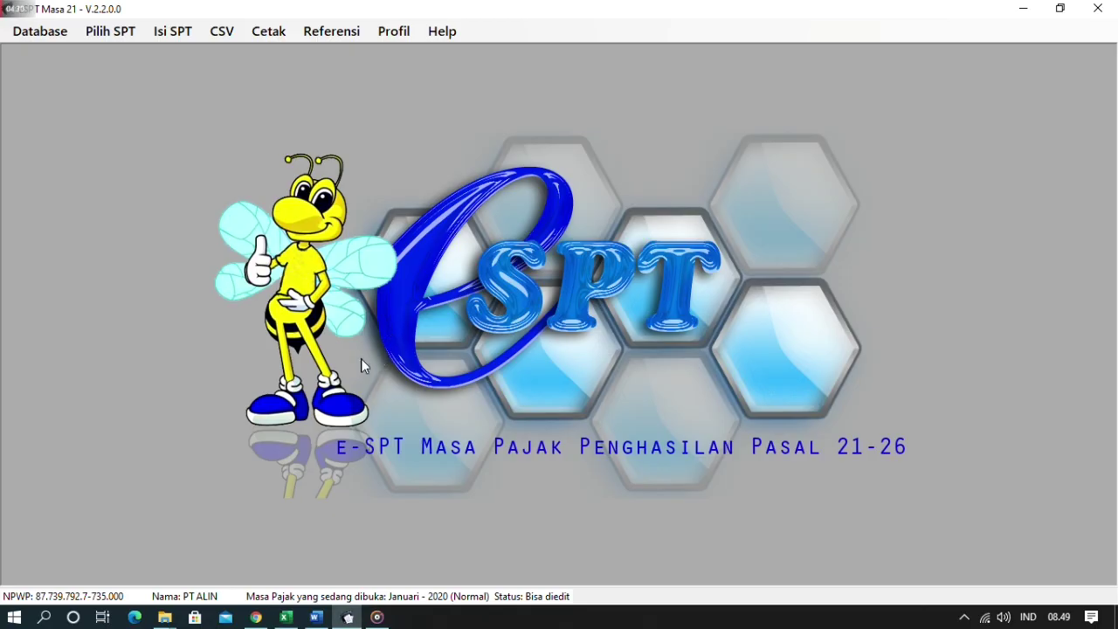
- Open the Tidak Final (1721-II) slip list and start new slip 1.3-01.20-0000001
{"action": "left_click", "coordinate": [168, 32]}
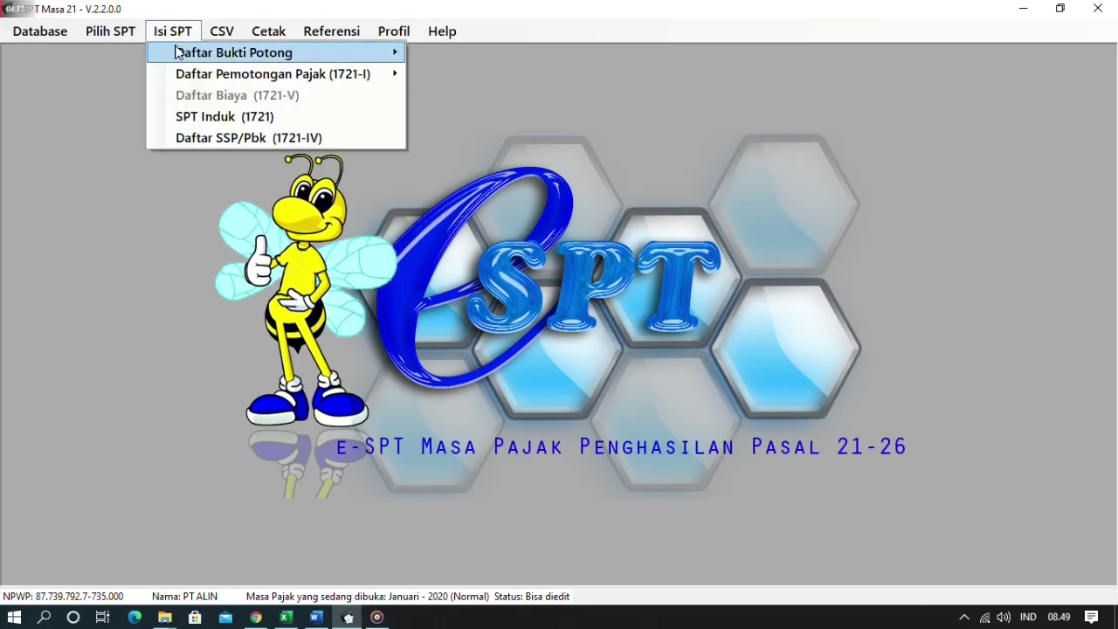
{"action": "mouse_move", "coordinate": [176, 52]}
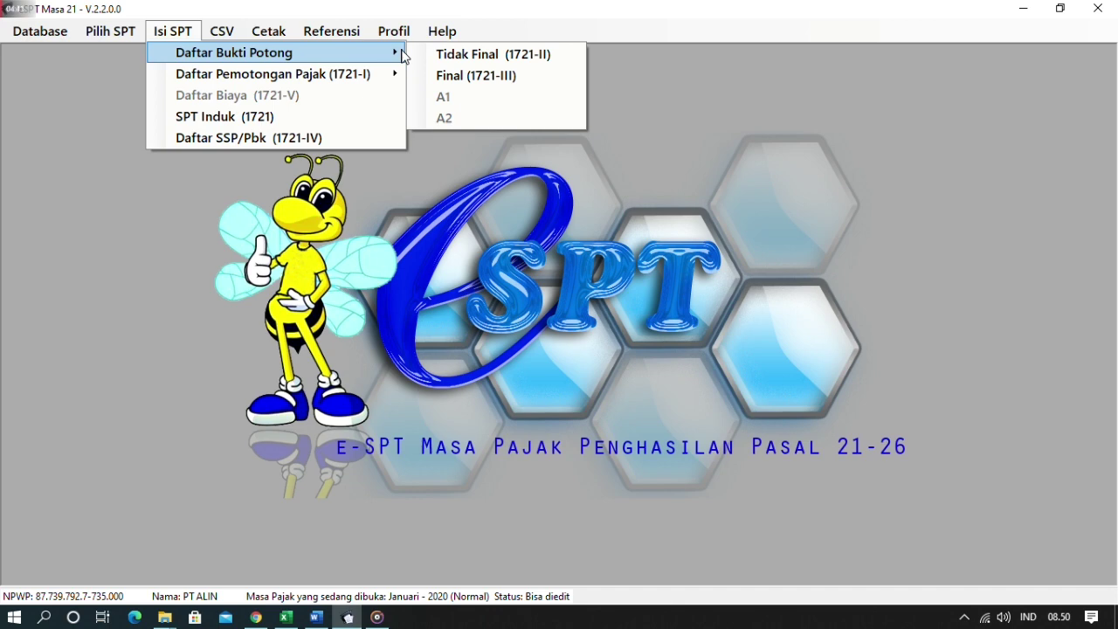
{"action": "left_click", "coordinate": [498, 54]}
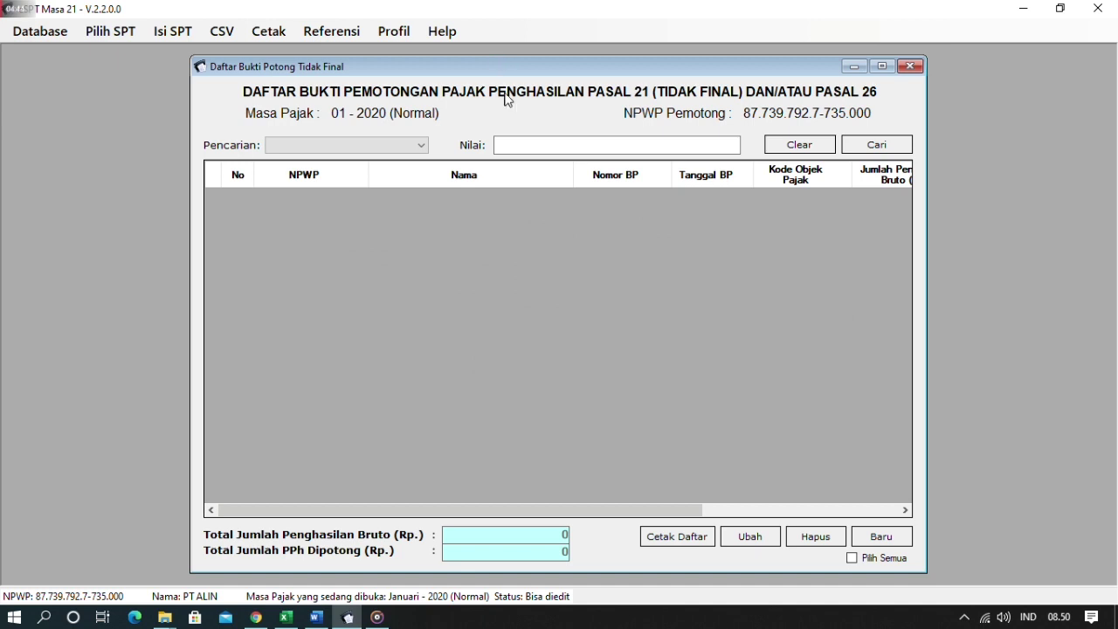
{"action": "left_click", "coordinate": [867, 536]}
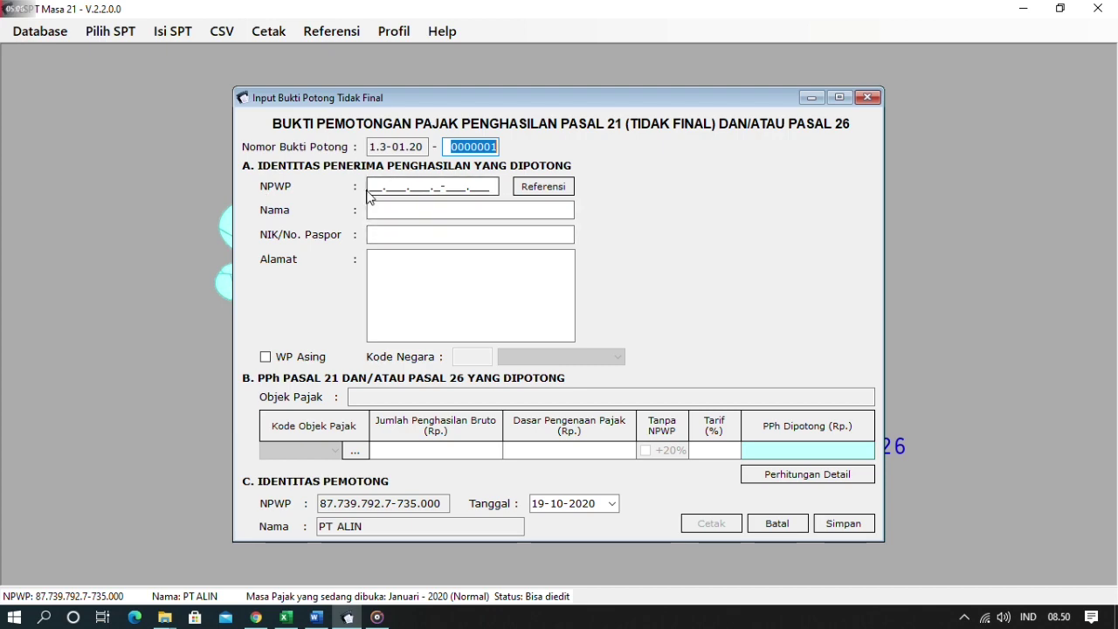
- Copy the consultant's NPWP (B9) and name (D9) from Excel into the slip
{"action": "key", "text": "alt+Tab"}
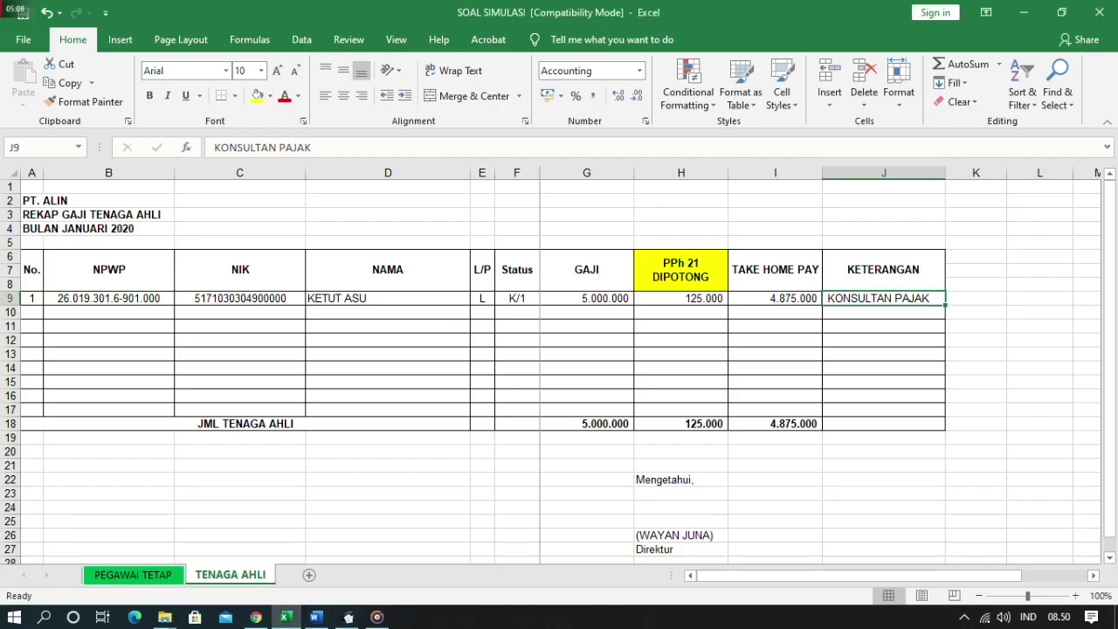
{"action": "left_click", "coordinate": [113, 298]}
{"action": "key", "text": "ctrl+c"}
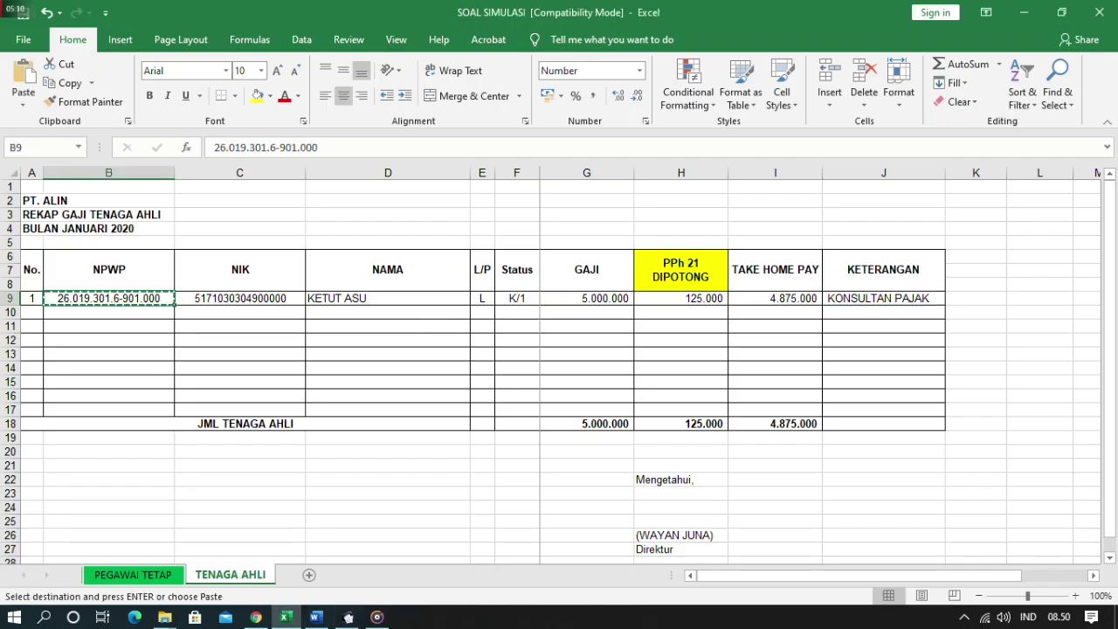
{"action": "key", "text": "alt+Tab"}
{"action": "key", "text": "ctrl+v"}
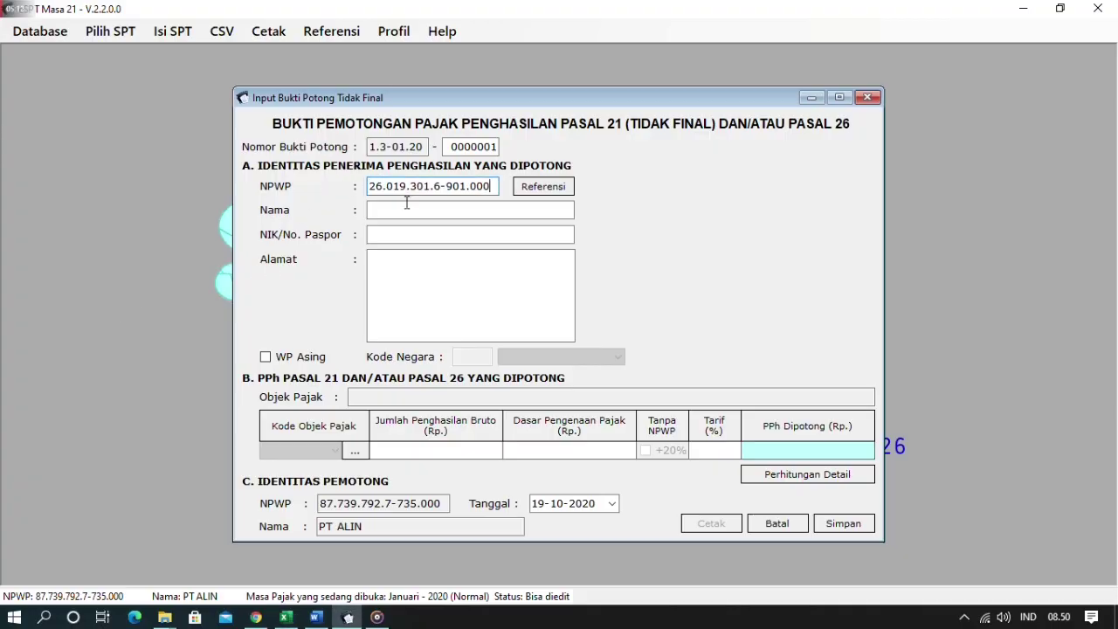
{"action": "left_click", "coordinate": [378, 210]}
{"action": "key", "text": "alt+Tab"}
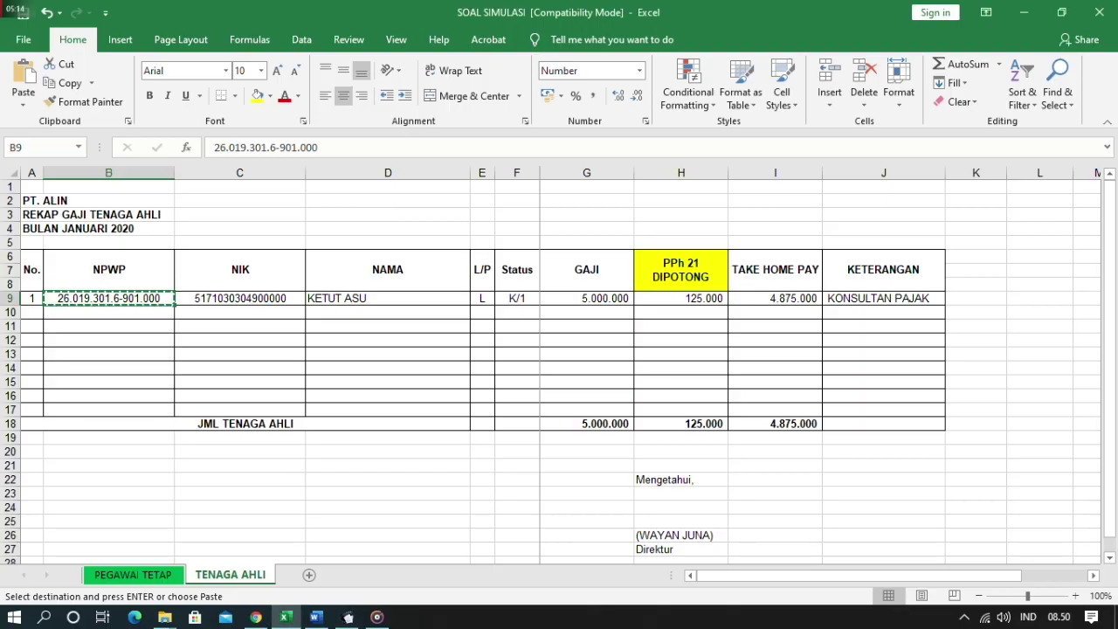
{"action": "left_click", "coordinate": [388, 298]}
{"action": "key", "text": "ctrl+c"}
{"action": "key", "text": "alt+Tab"}
{"action": "key", "text": "ctrl+v"}
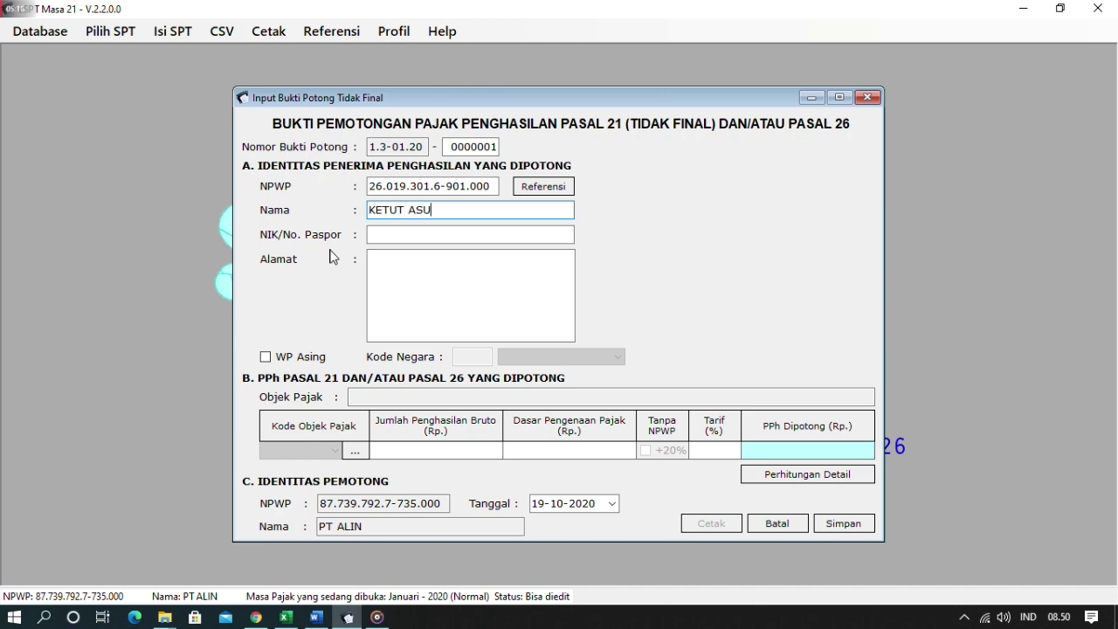
- Paste the recipient's NIK from C9 and enter the address DENPASAR
{"action": "left_click", "coordinate": [399, 235]}
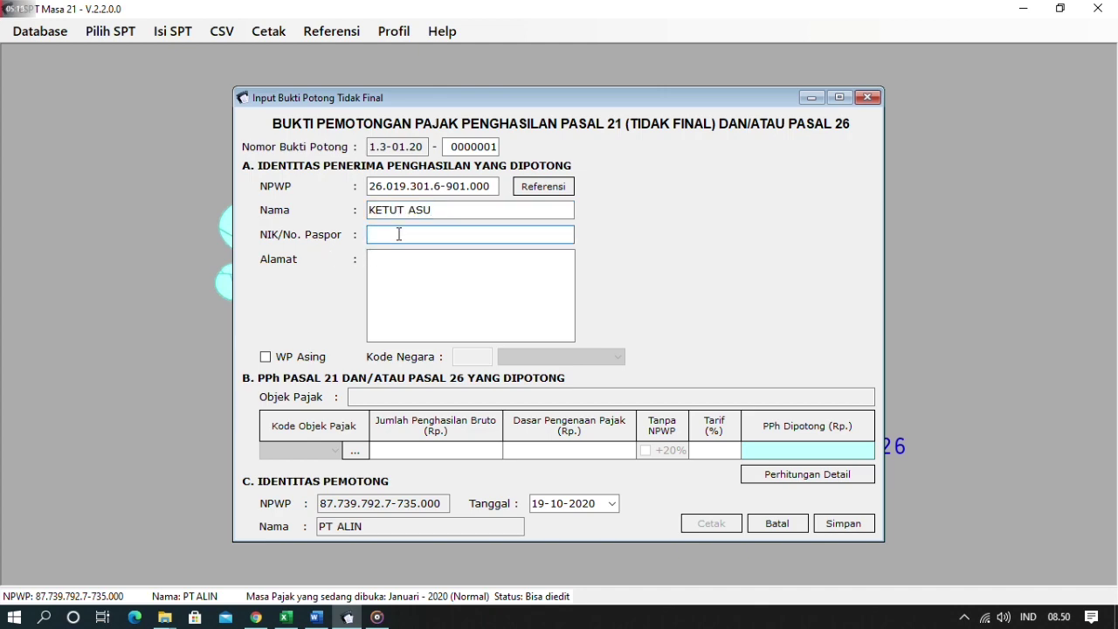
{"action": "key", "text": "alt+Tab"}
{"action": "left_click", "coordinate": [239, 298]}
{"action": "key", "text": "ctrl+c"}
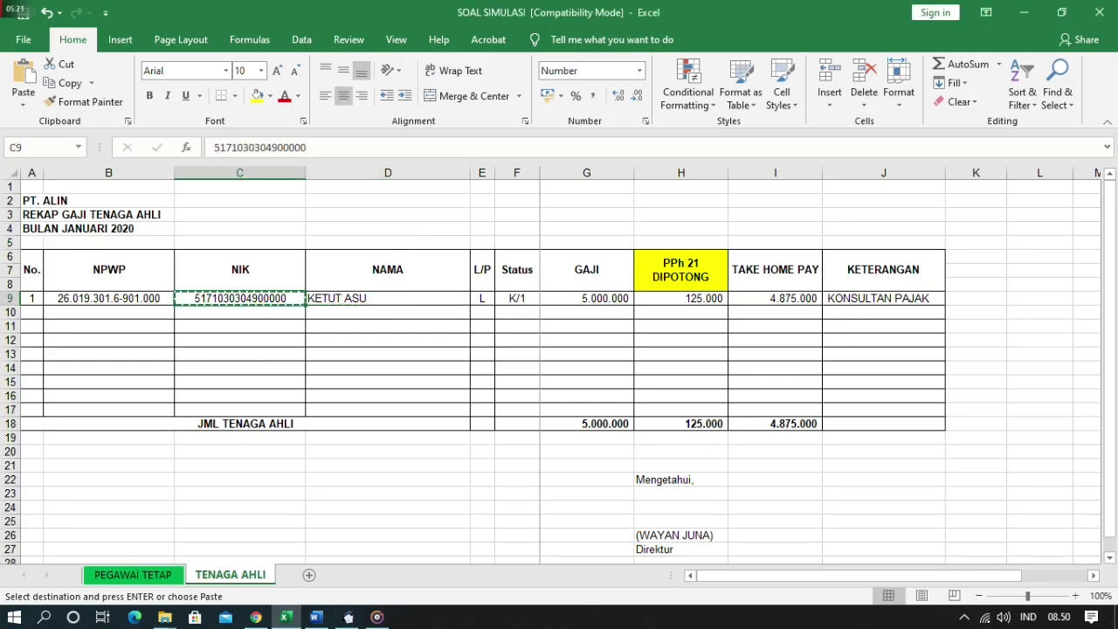
{"action": "key", "text": "alt+Tab"}
{"action": "key", "text": "ctrl+v"}
{"action": "left_click", "coordinate": [407, 284]}
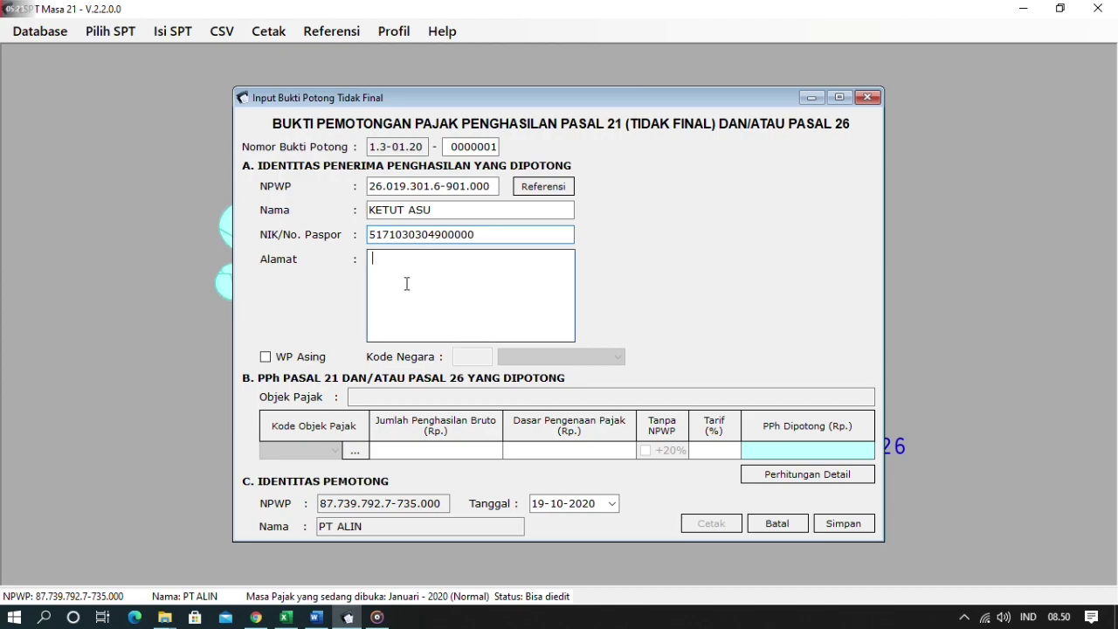
{"action": "key", "text": "alt+Tab"}
{"action": "key", "text": "alt+Tab"}
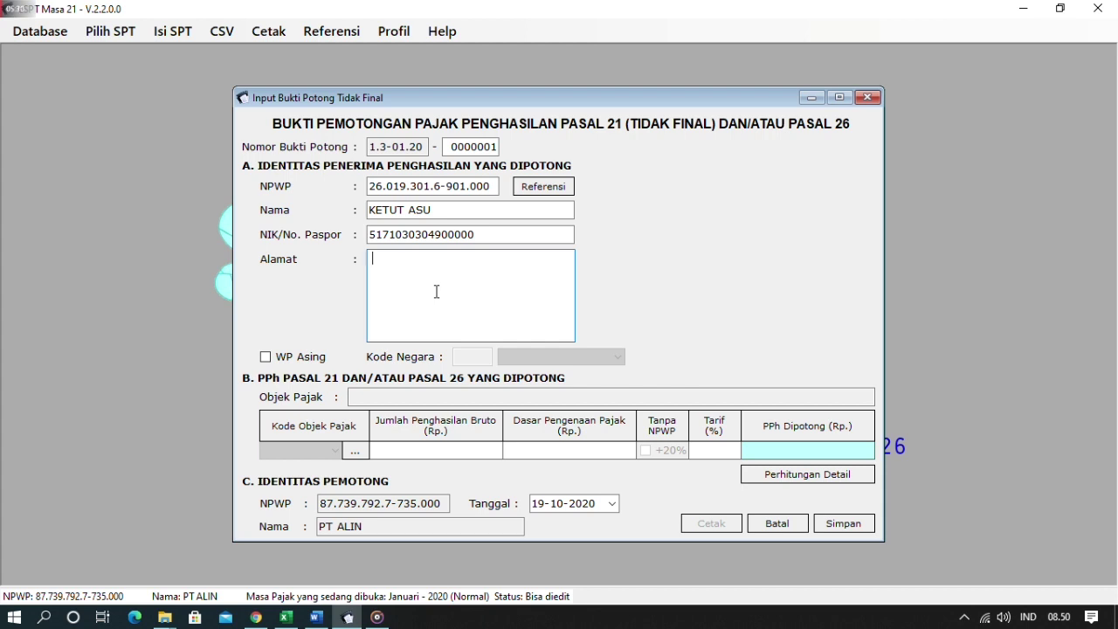
{"action": "type", "text": "DENPASAR"}
- Assign object code 21-100-07 Imbalan Kepada Tenaga Ahli and accept the detailed-calculation prompt
{"action": "left_click", "coordinate": [355, 450]}
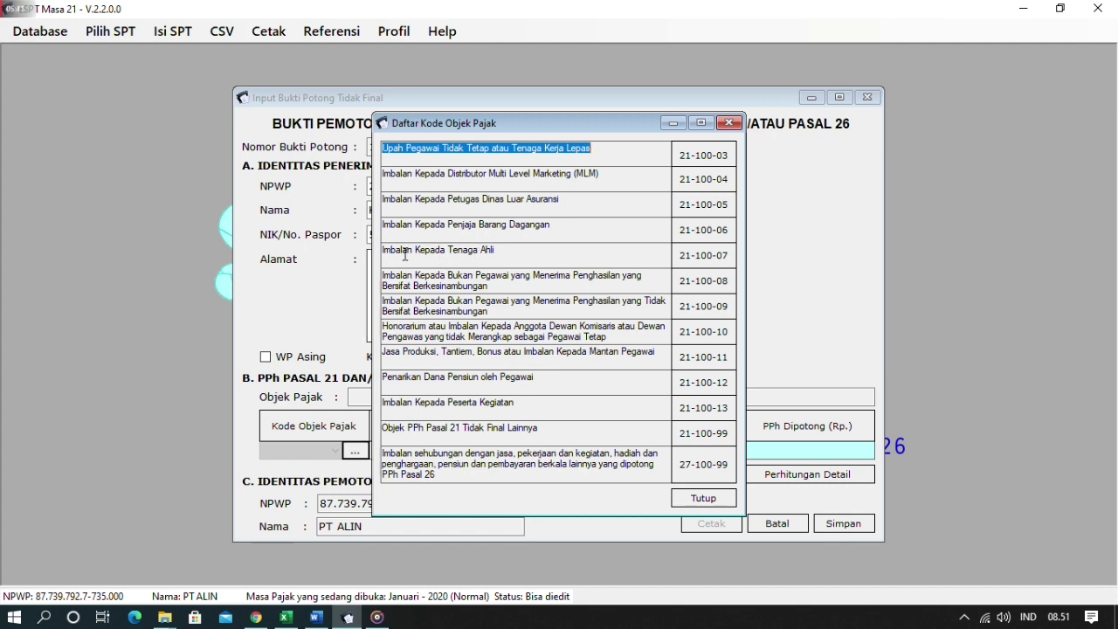
{"action": "left_click", "coordinate": [715, 262]}
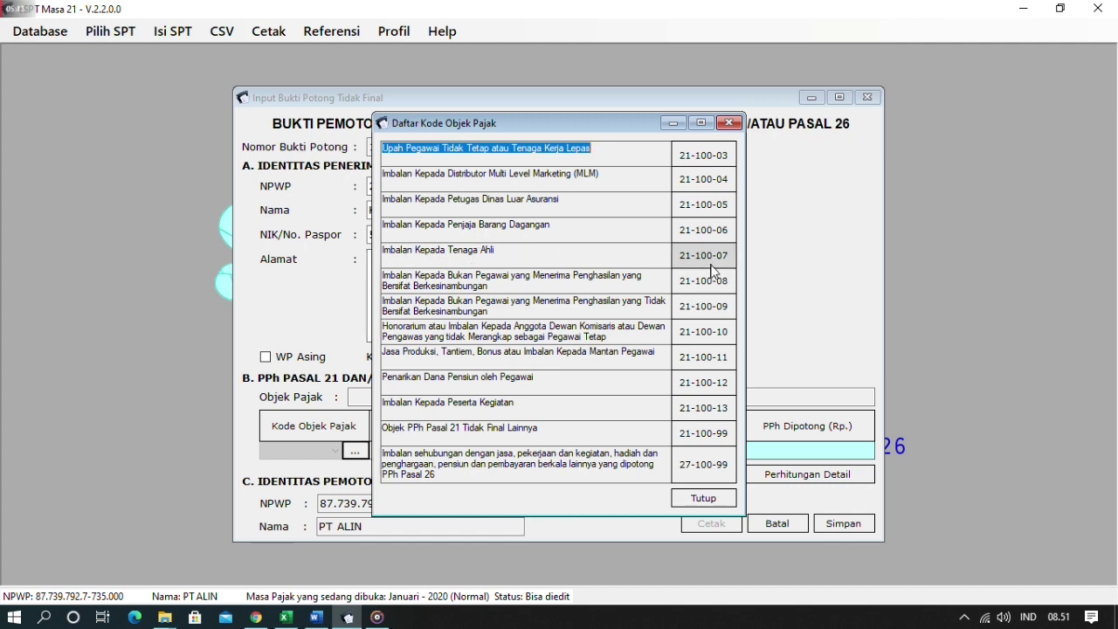
{"action": "double_click", "coordinate": [703, 263]}
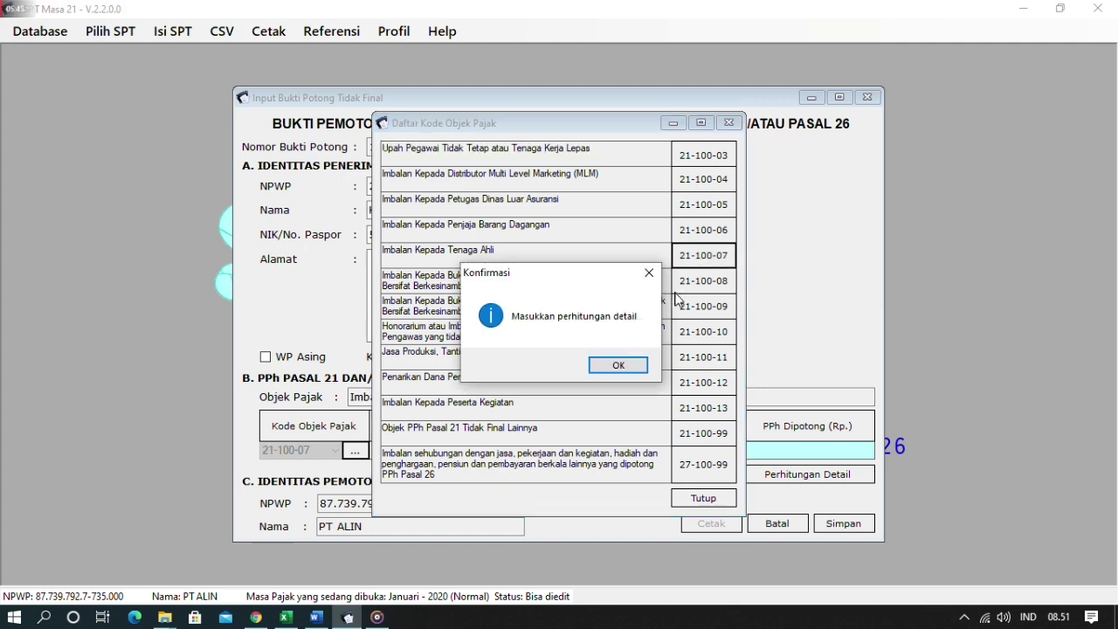
{"action": "left_click", "coordinate": [651, 367]}
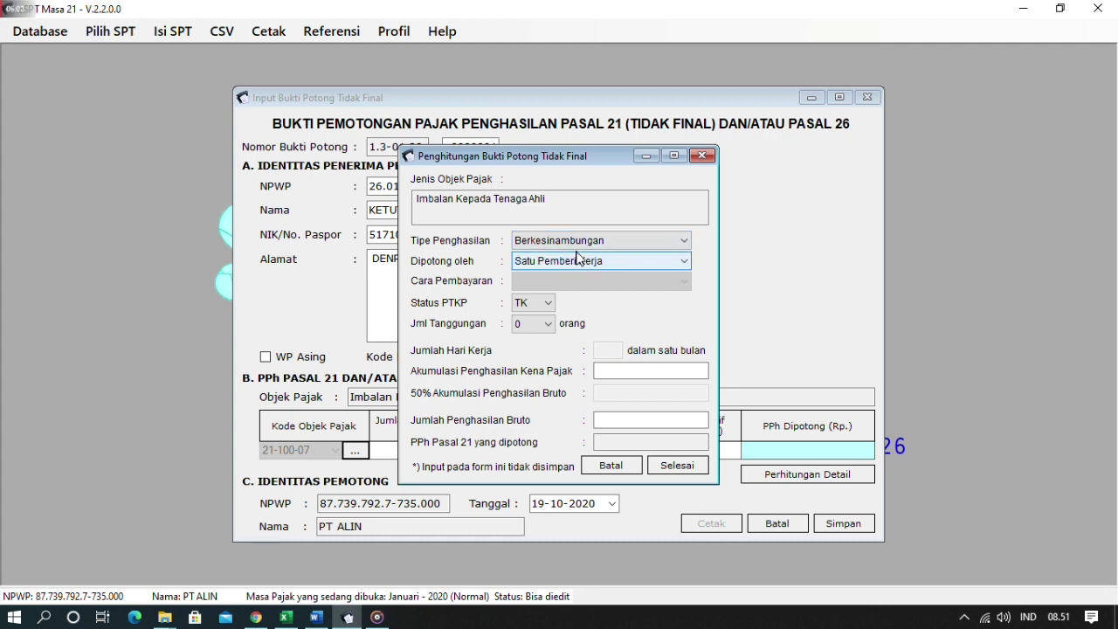
- Keep income type Berkesinambungan and set Dipotong oleh to 'Lebih dari satu Pemberi Kerja'
{"action": "left_click", "coordinate": [602, 242]}
{"action": "left_click", "coordinate": [609, 257]}
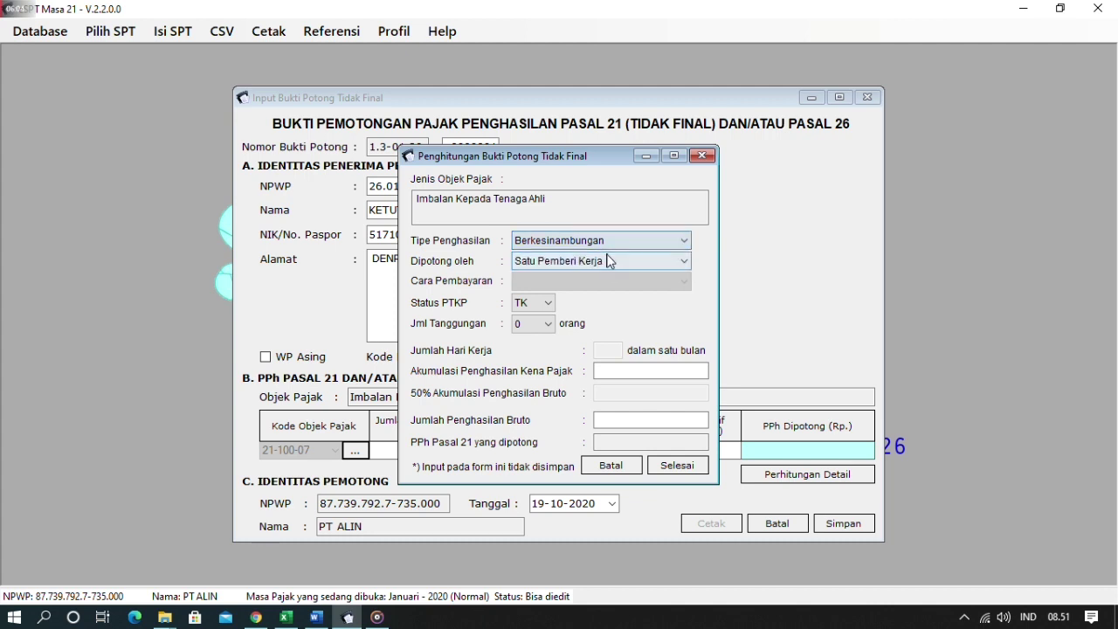
{"action": "left_click", "coordinate": [662, 262]}
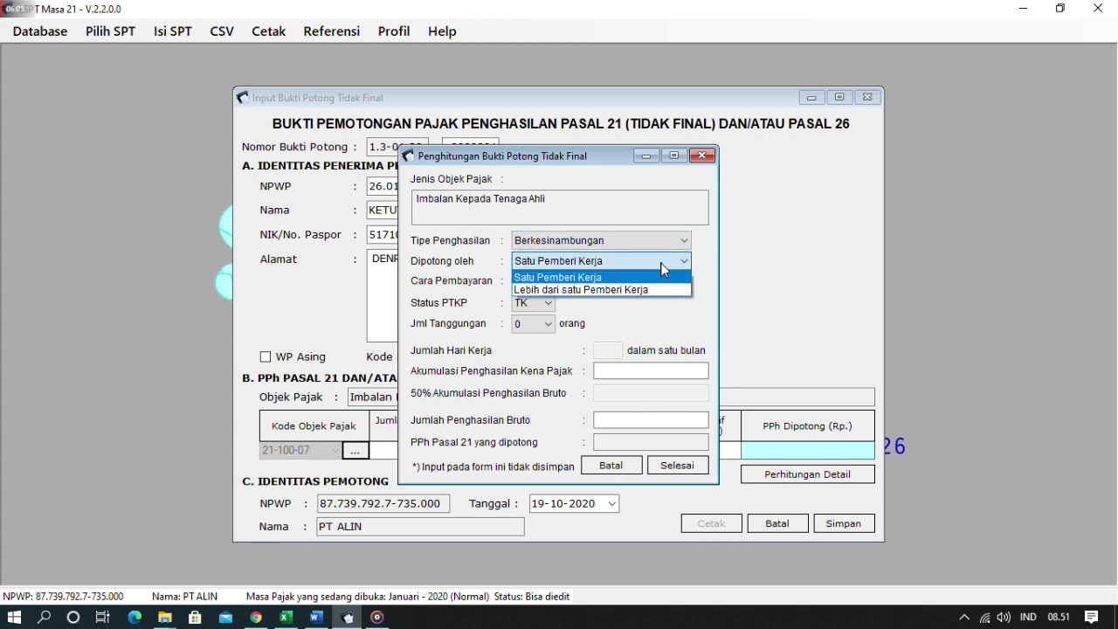
{"action": "left_click", "coordinate": [659, 291]}
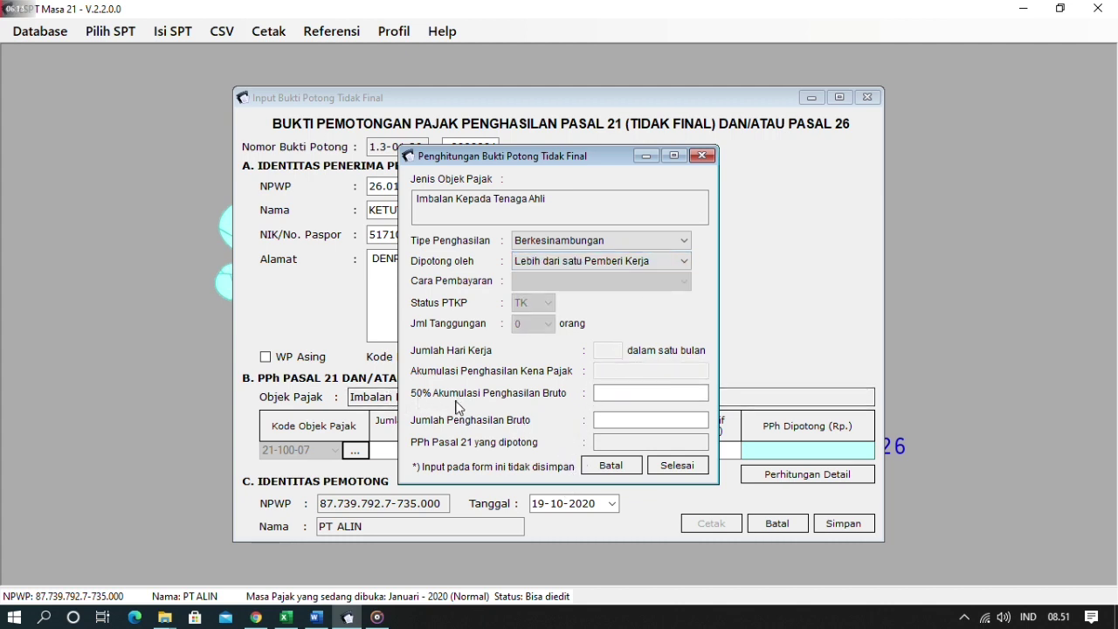
- Enter 2.500.000 accumulated and 5.000.000 gross, checking the 125.000 PPh 21 against the spreadsheet
{"action": "left_click", "coordinate": [643, 392]}
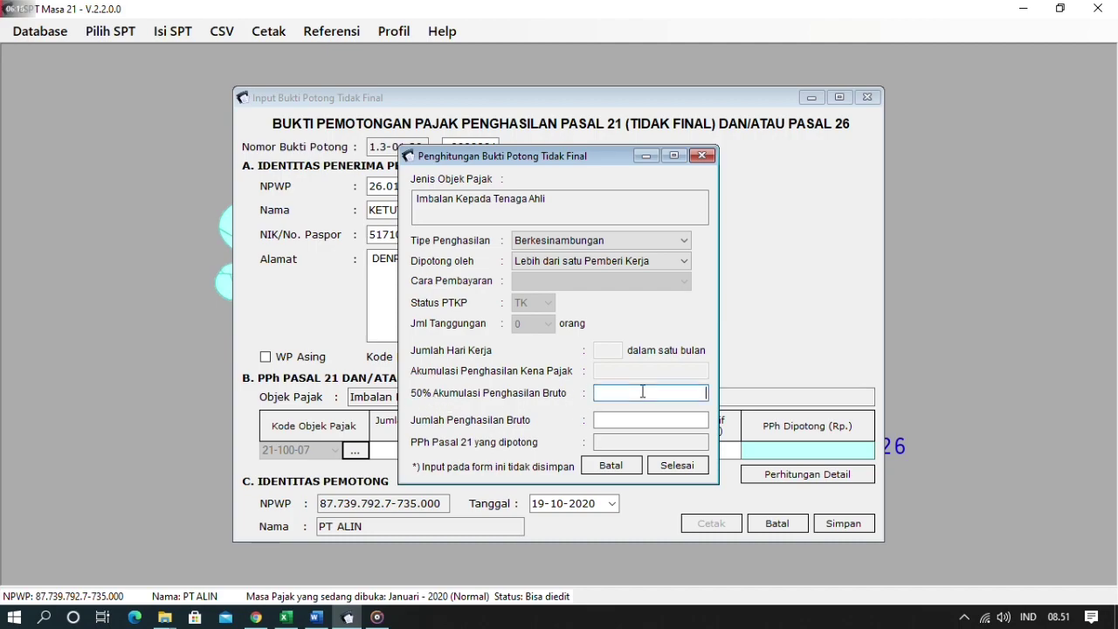
{"action": "key", "text": "alt+Tab"}
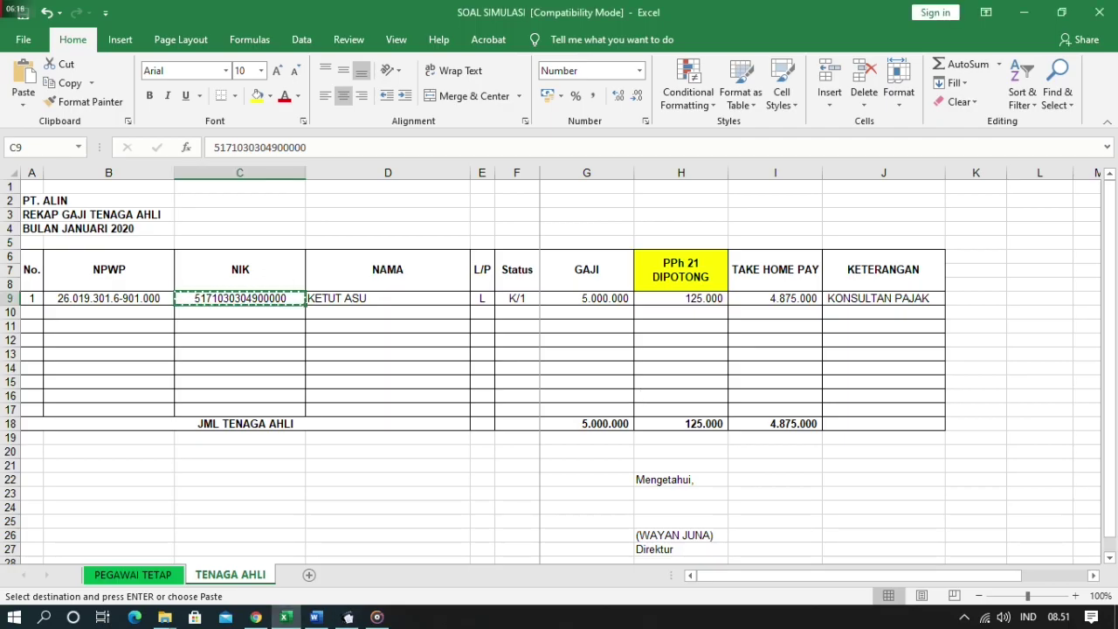
{"action": "key", "text": "alt+Tab"}
{"action": "key", "text": "alt+Tab"}
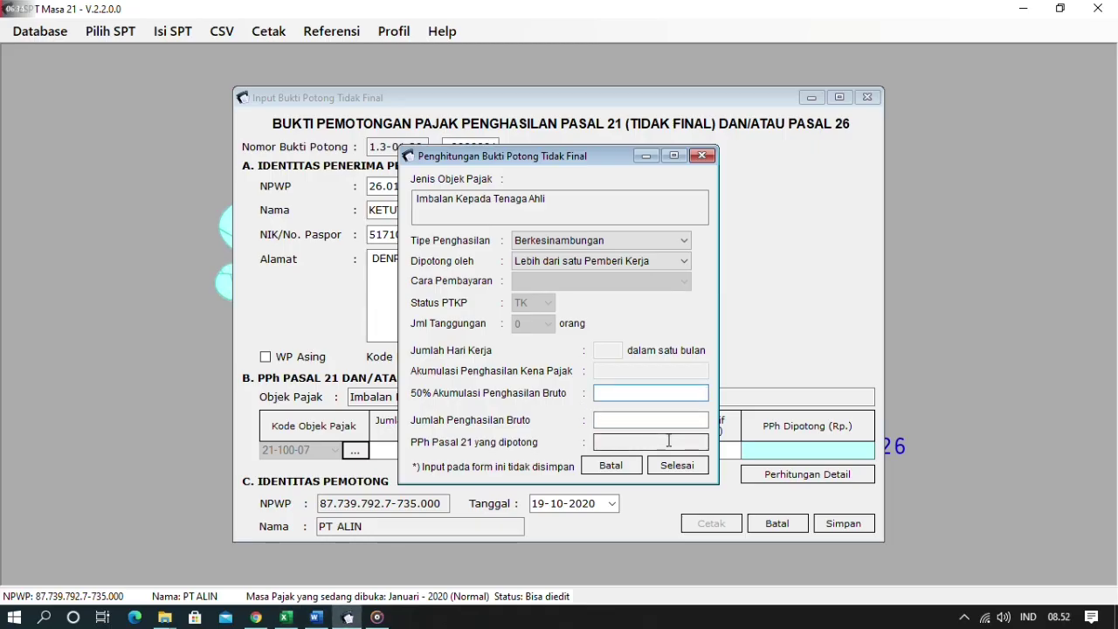
{"action": "type", "text": "2.500."}
{"action": "type", "text": "0000"}
{"action": "key", "text": "Tab"}
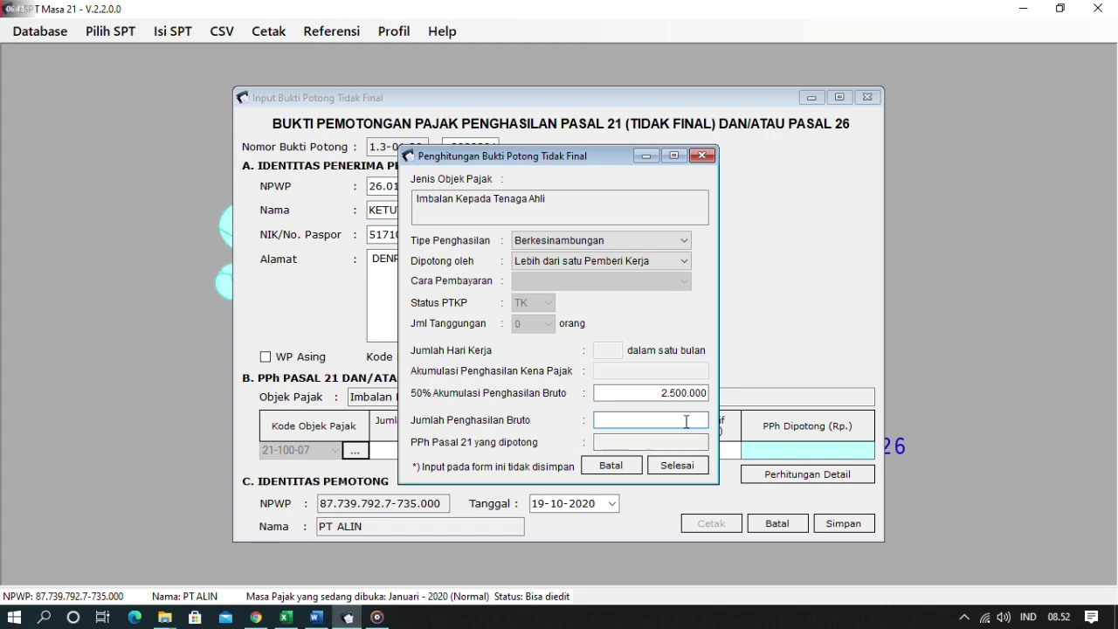
{"action": "type", "text": "5000000"}
{"action": "key", "text": "Tab"}
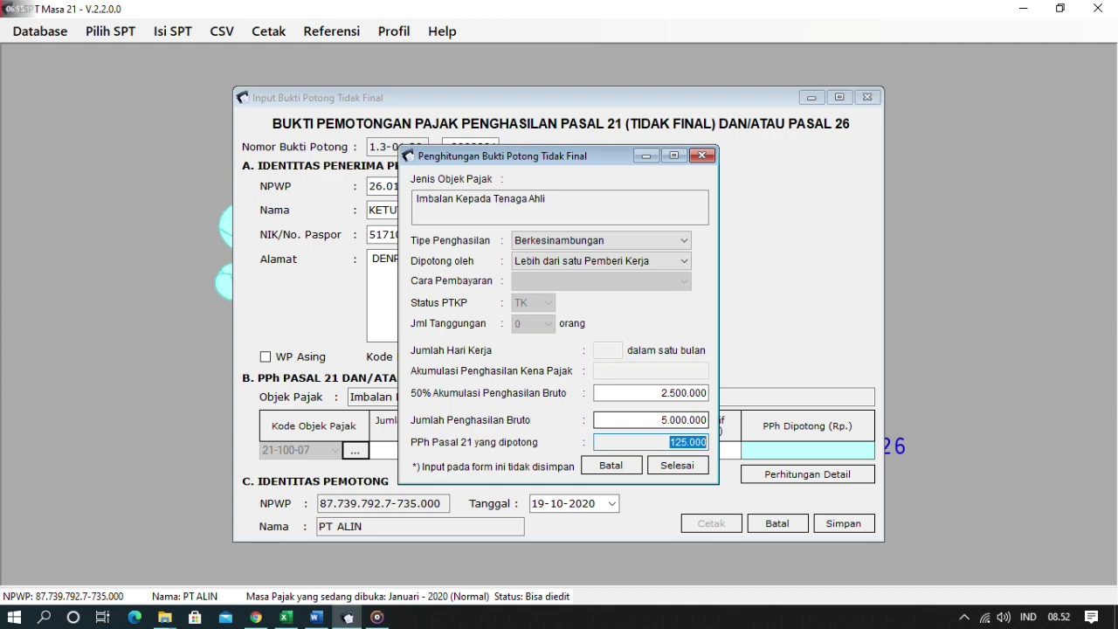
{"action": "key", "text": "alt+Tab"}
{"action": "left_click", "coordinate": [681, 270]}
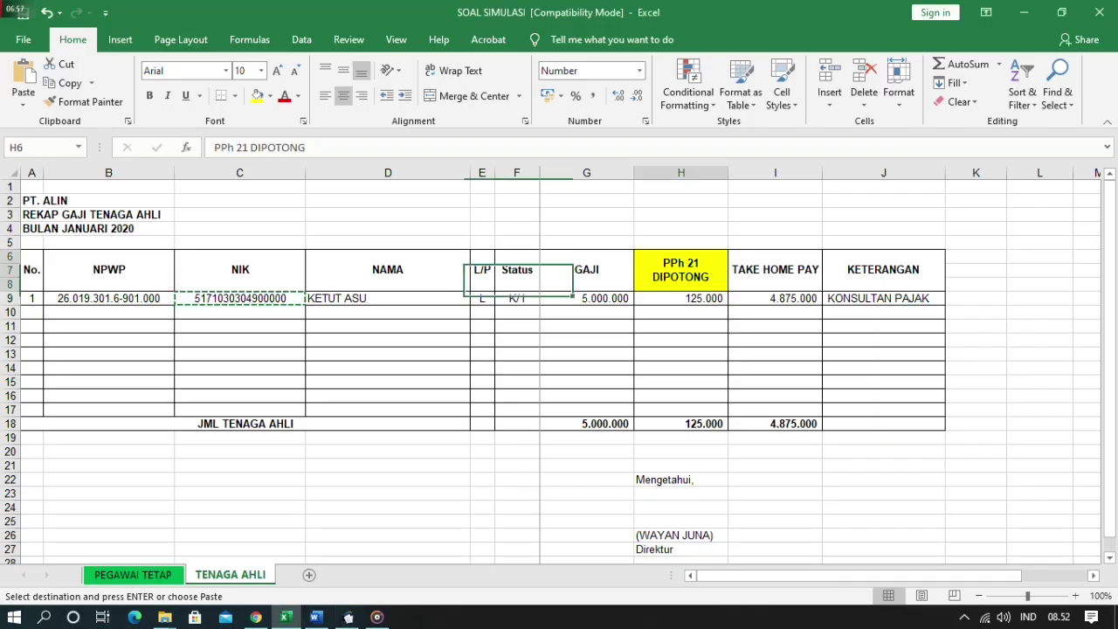
{"action": "key", "text": "alt+Tab"}
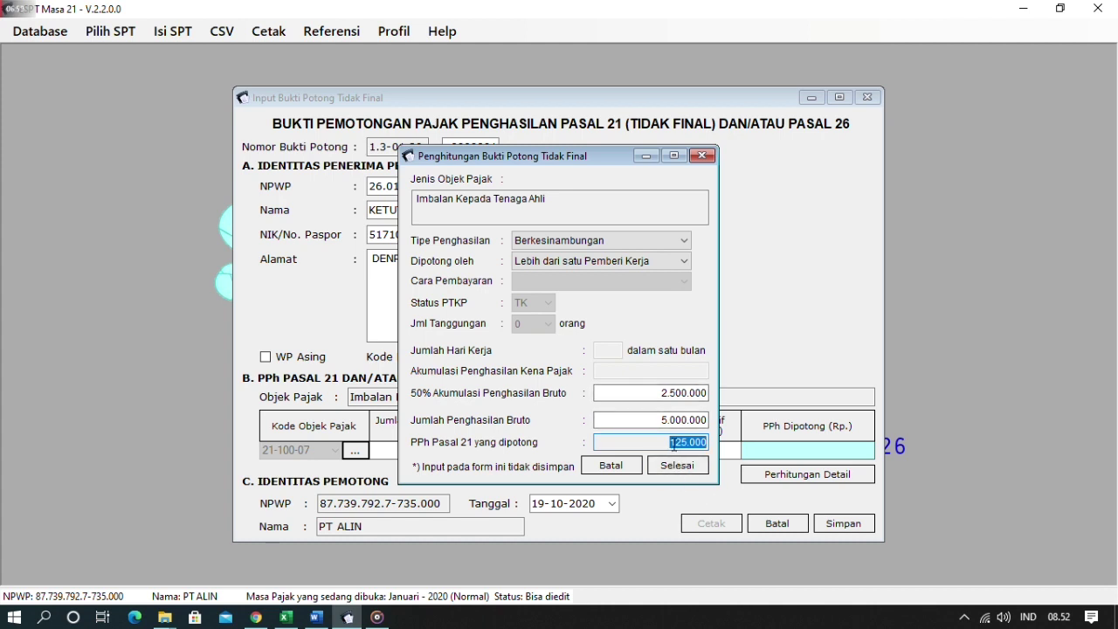
{"action": "left_click", "coordinate": [678, 464]}
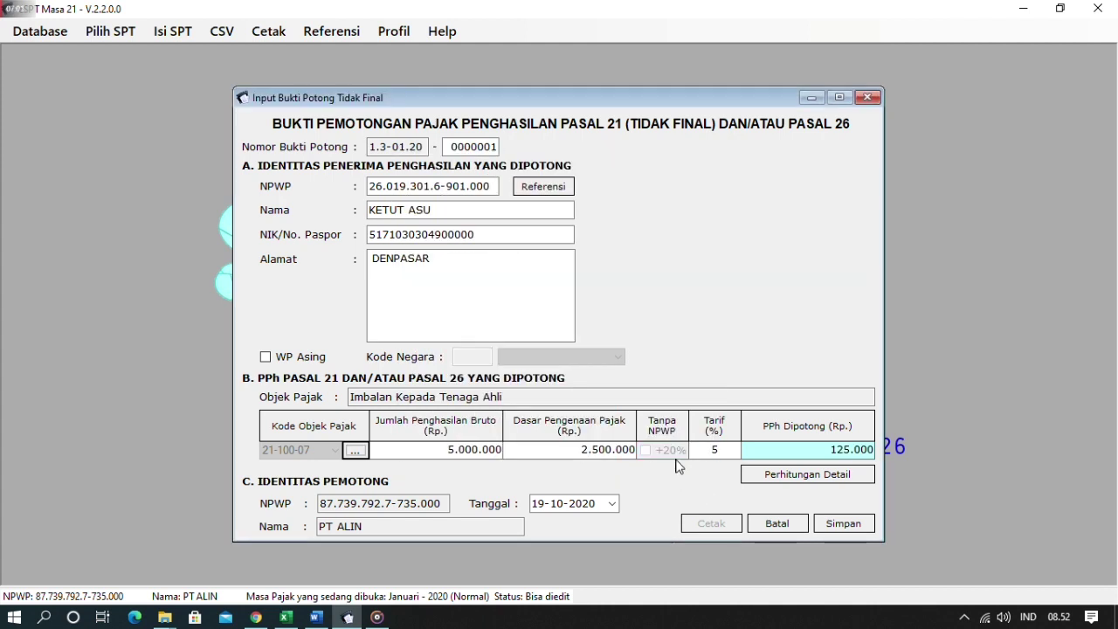
- Date the withholding slip 31-01-2020 with the calendar picker and save it
{"action": "left_click", "coordinate": [535, 505]}
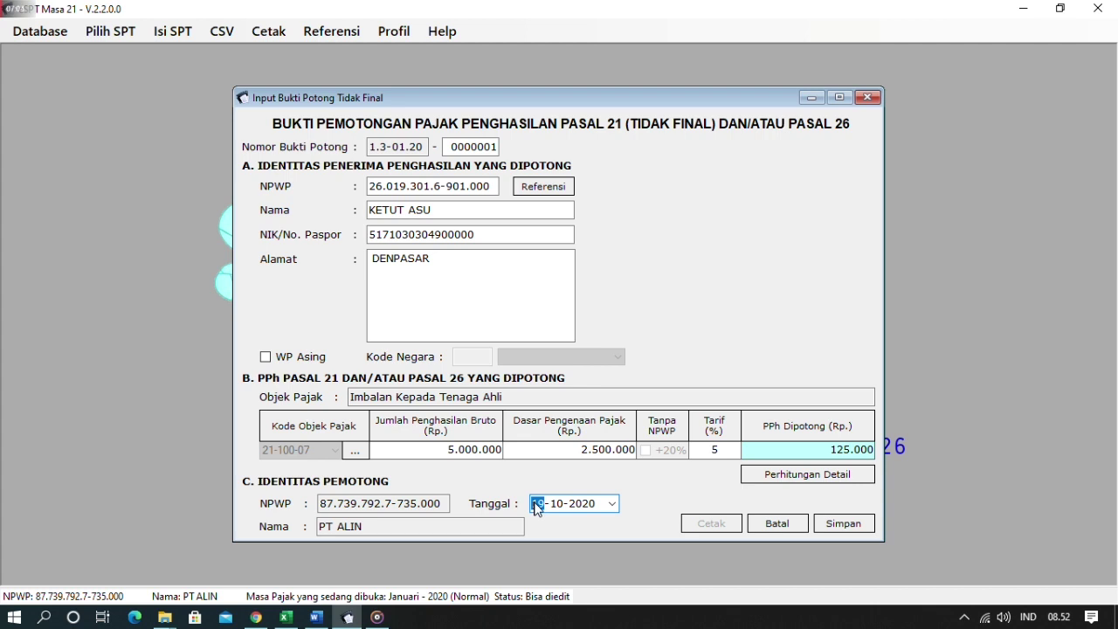
{"action": "left_click", "coordinate": [560, 505]}
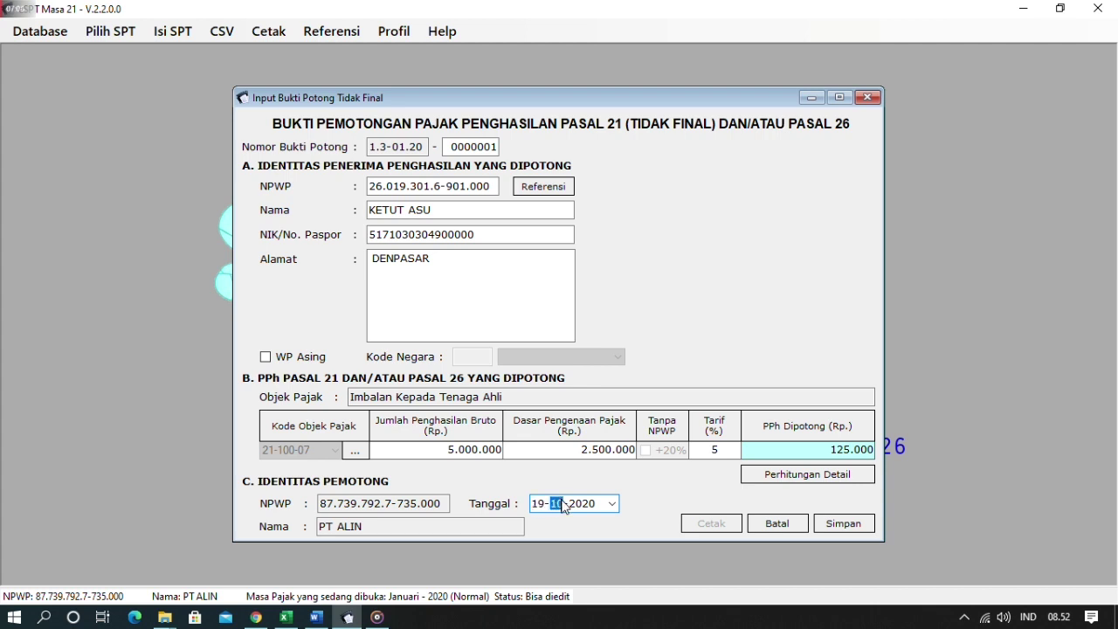
{"action": "left_click", "coordinate": [613, 504]}
{"action": "left_click", "coordinate": [597, 382]}
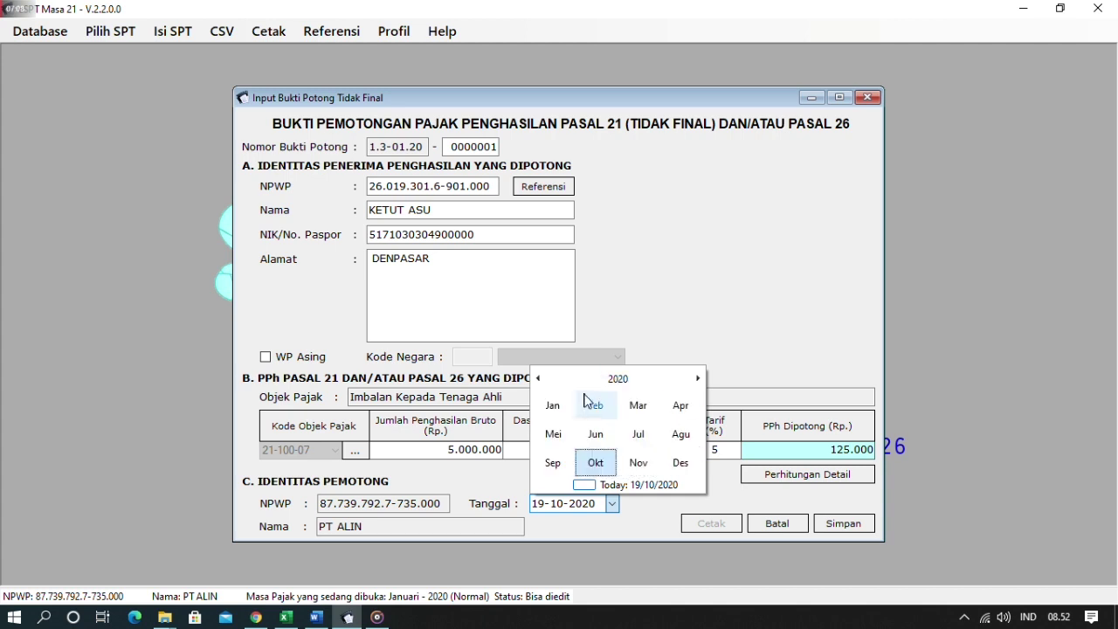
{"action": "left_click", "coordinate": [571, 404]}
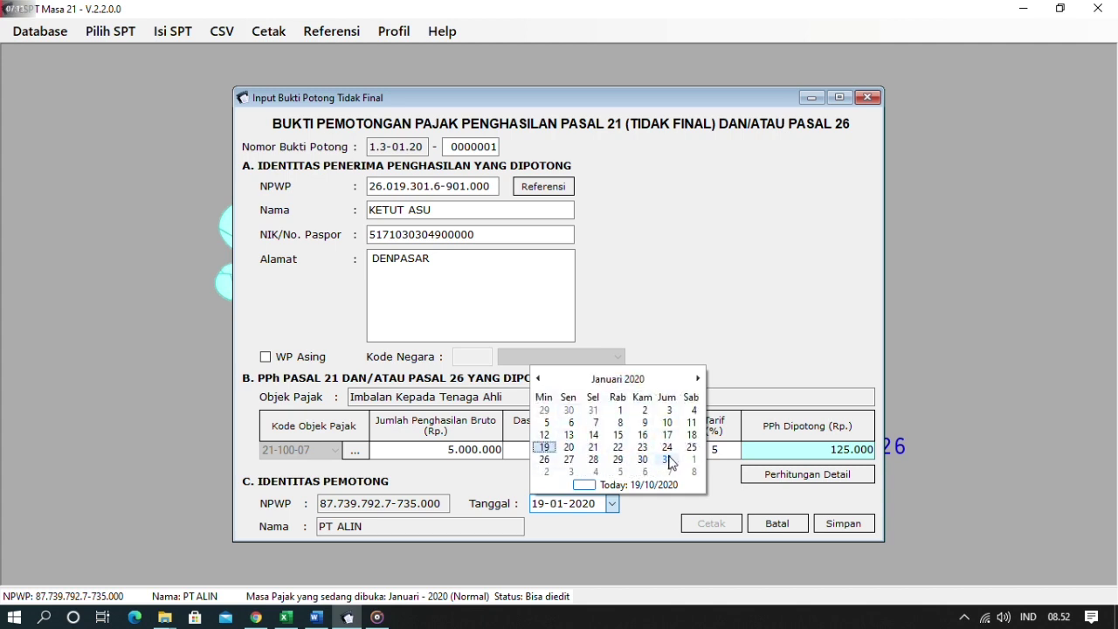
{"action": "left_click", "coordinate": [668, 459]}
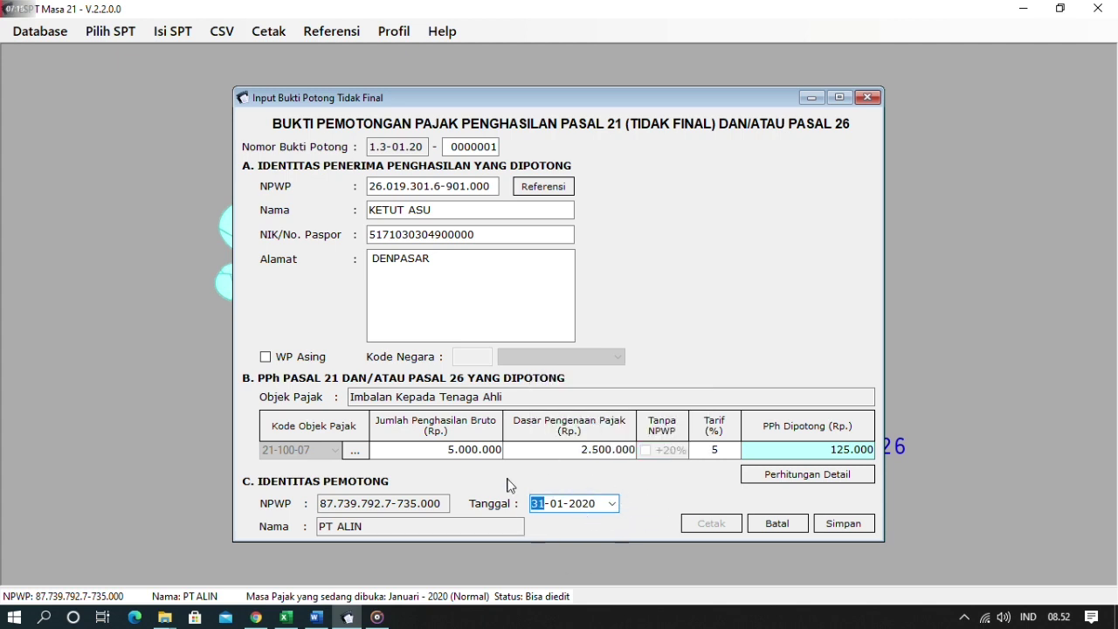
{"action": "left_click", "coordinate": [831, 528]}
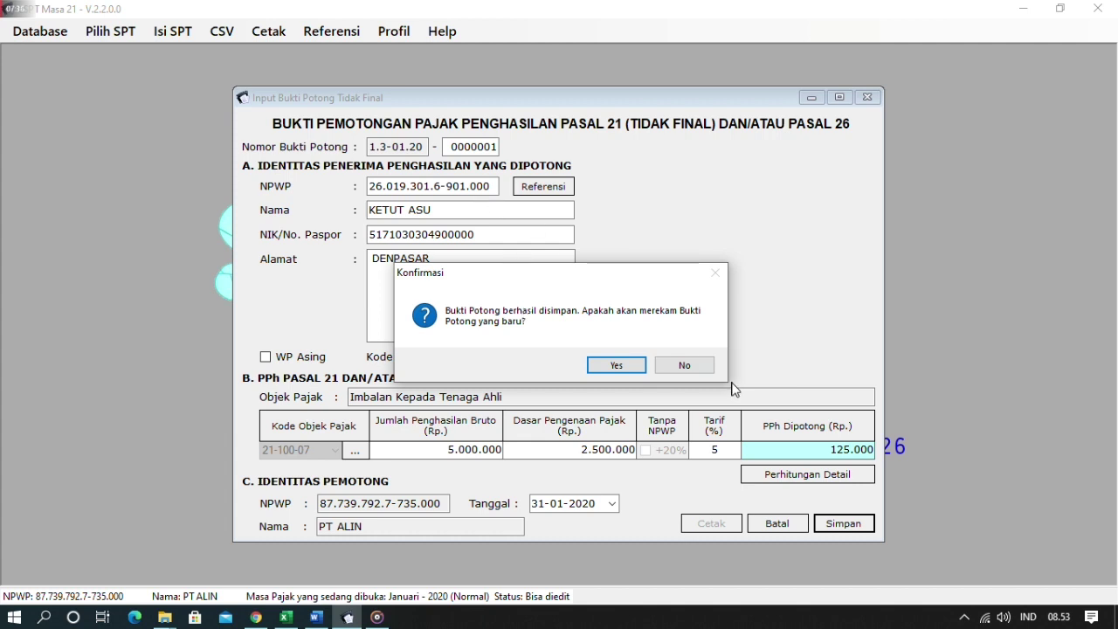
- Decline another slip, review the one-slip list (5.000.000 gross, 125.000 withheld), and close it
{"action": "left_click", "coordinate": [704, 371]}
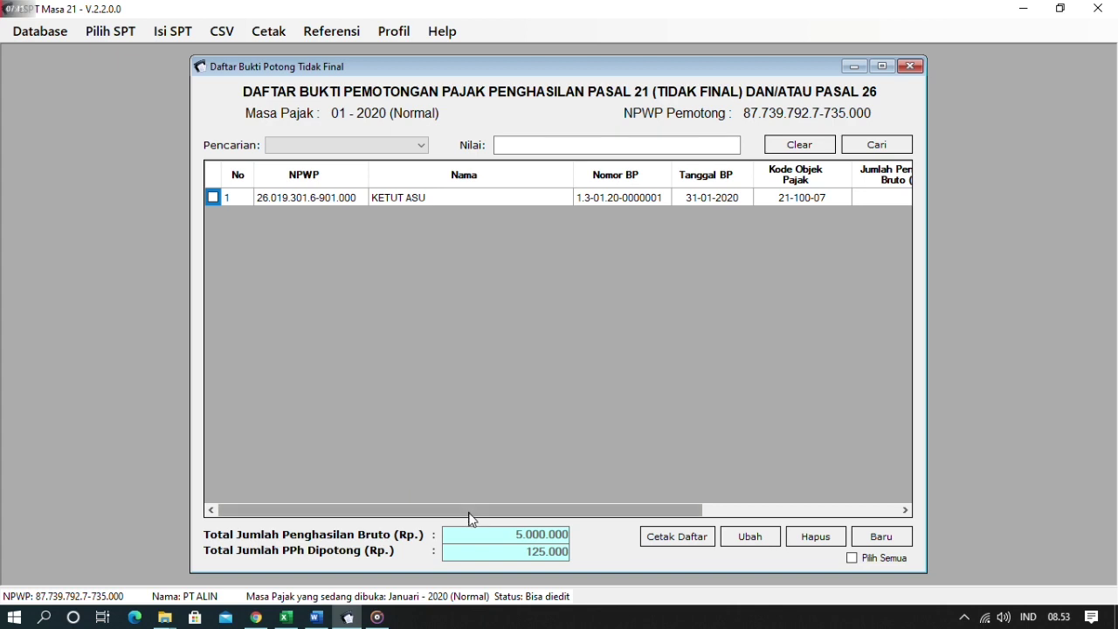
{"action": "left_click_drag", "start_coordinate": [463, 514], "coordinate": [461, 551]}
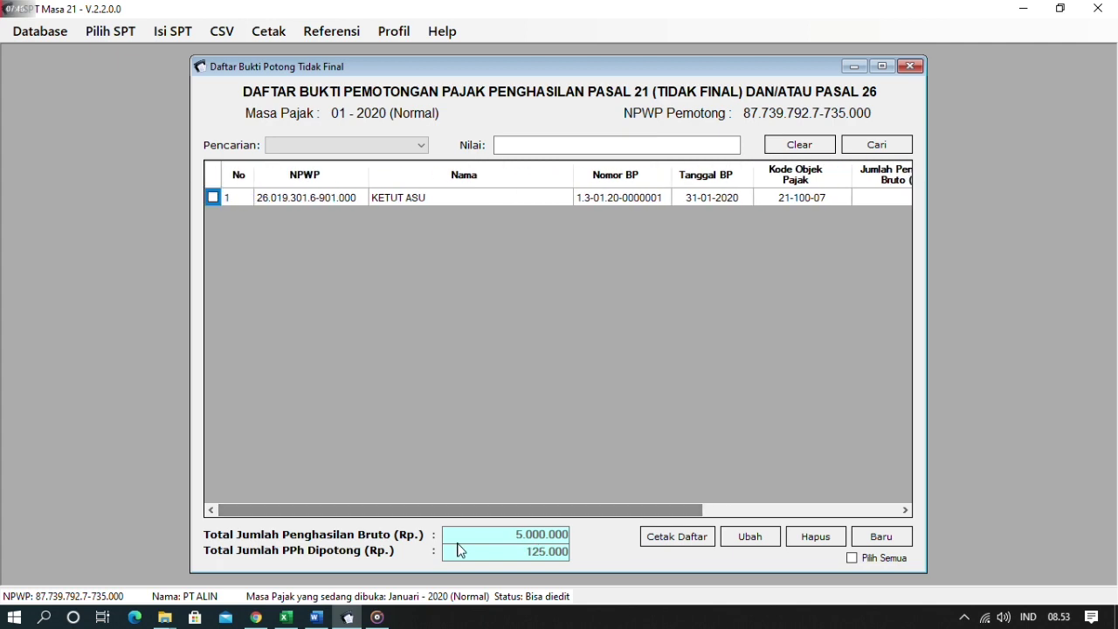
{"action": "key", "text": "Escape"}
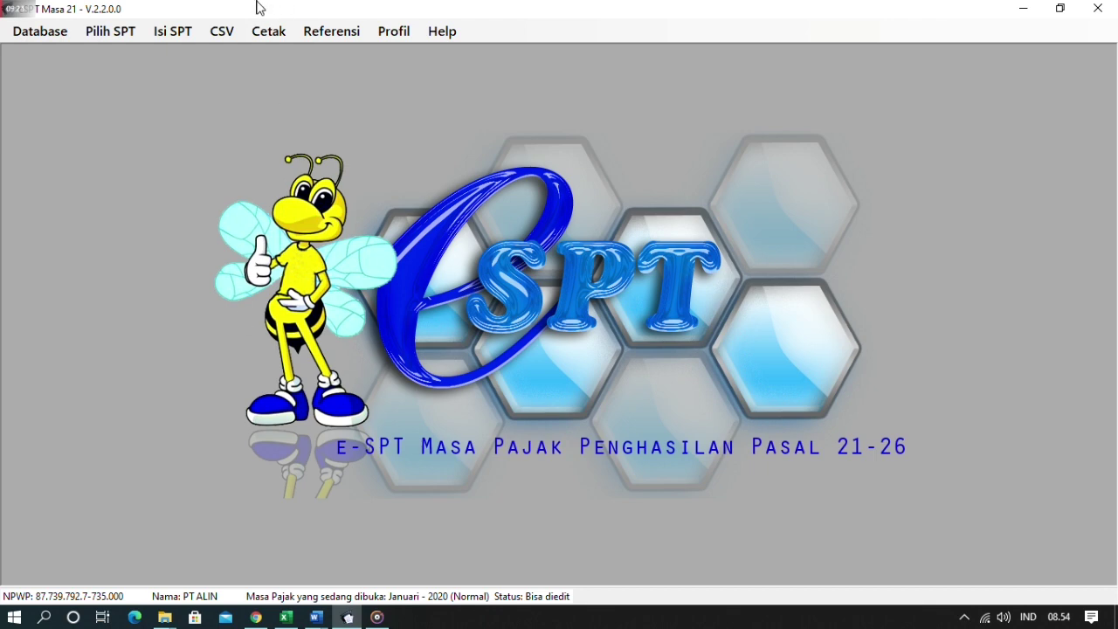
- Go to Isi SPT > Daftar SSP/PbK (1721-IV) and start a new SSP record
{"action": "left_click", "coordinate": [188, 31]}
{"action": "left_click", "coordinate": [216, 140]}
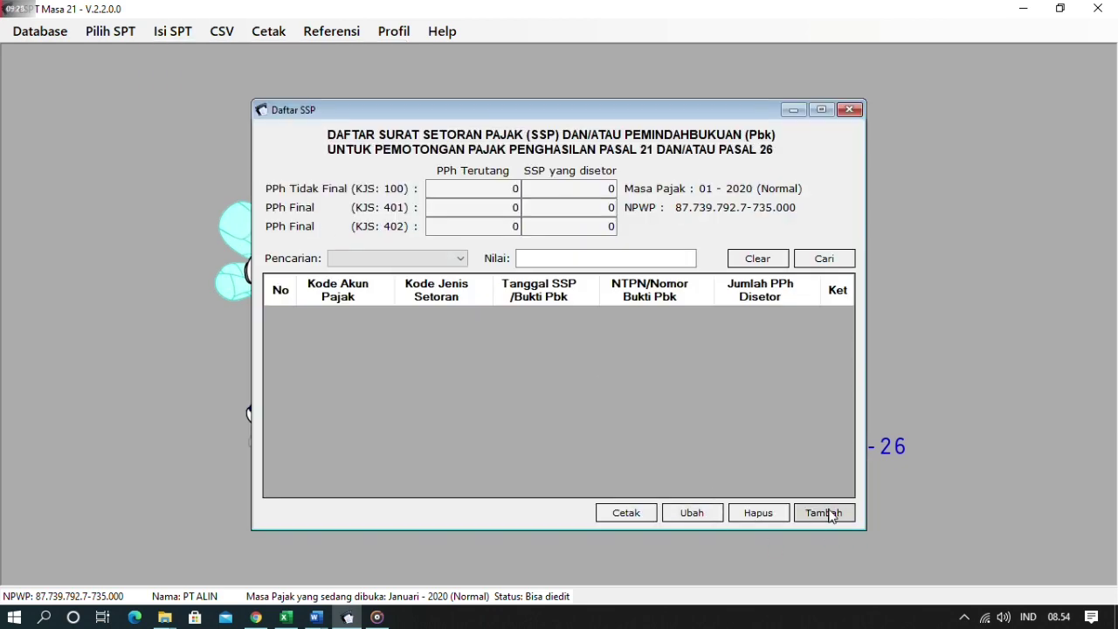
{"action": "left_click", "coordinate": [829, 515]}
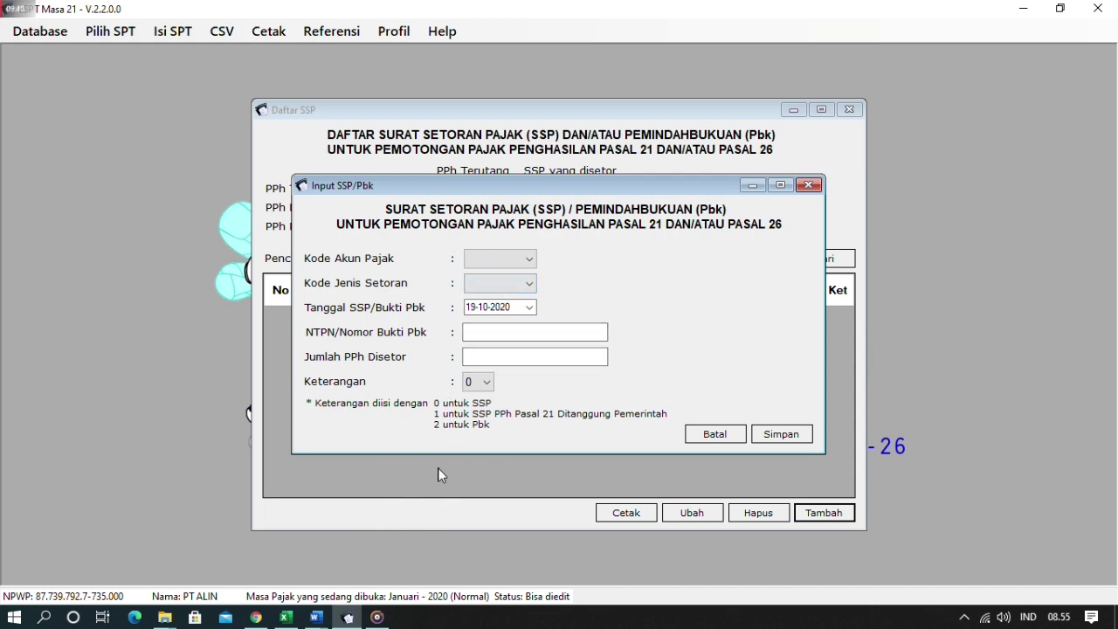
- Set the SSP tax account code to 411121 and deposit type to 100, per the receipt
{"action": "left_click", "coordinate": [316, 617]}
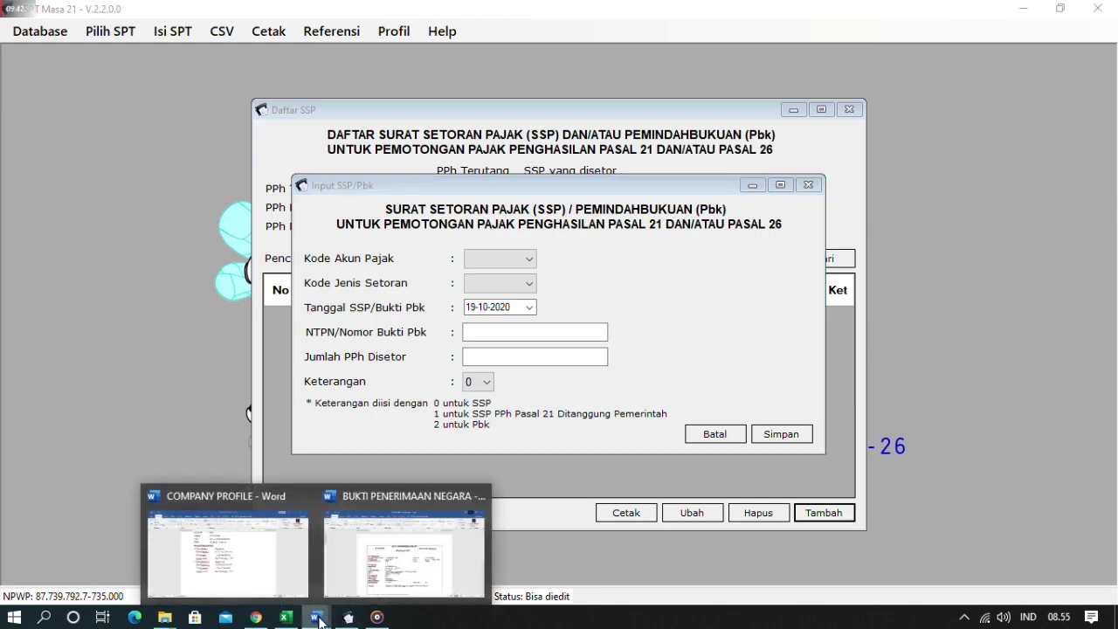
{"action": "left_click", "coordinate": [405, 563]}
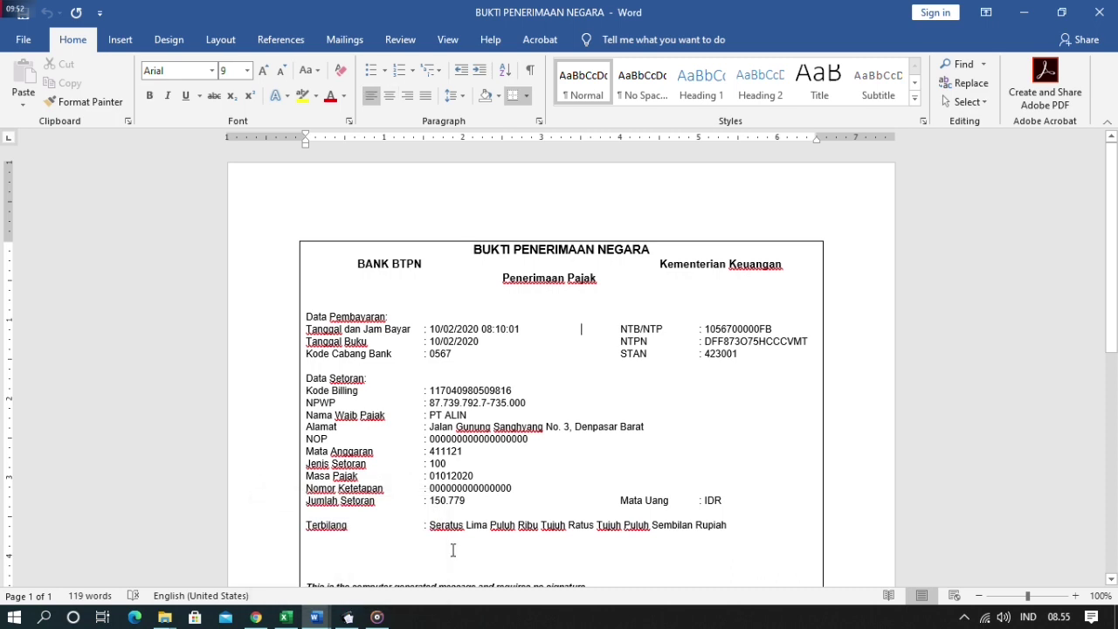
{"action": "left_click", "coordinate": [348, 616]}
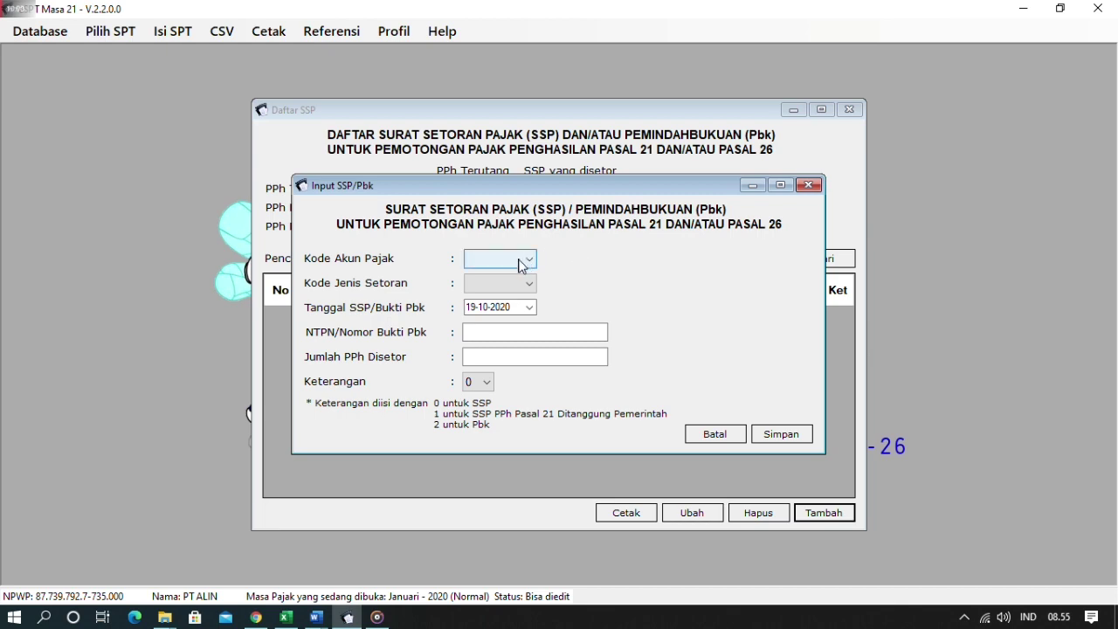
{"action": "key", "text": "alt+Tab"}
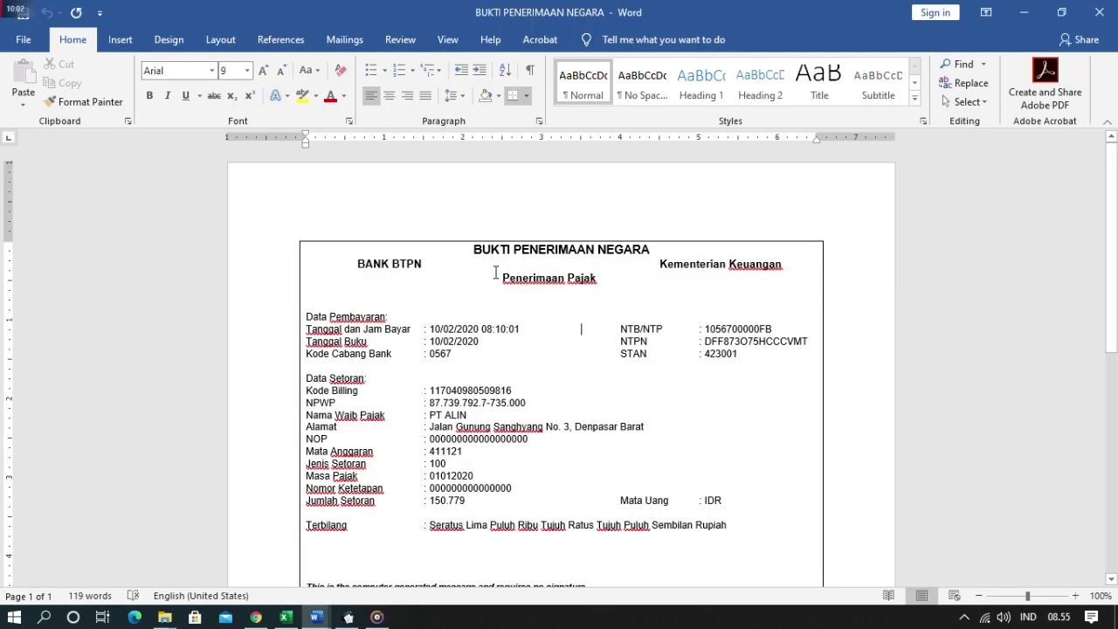
{"action": "key", "text": "alt+Tab"}
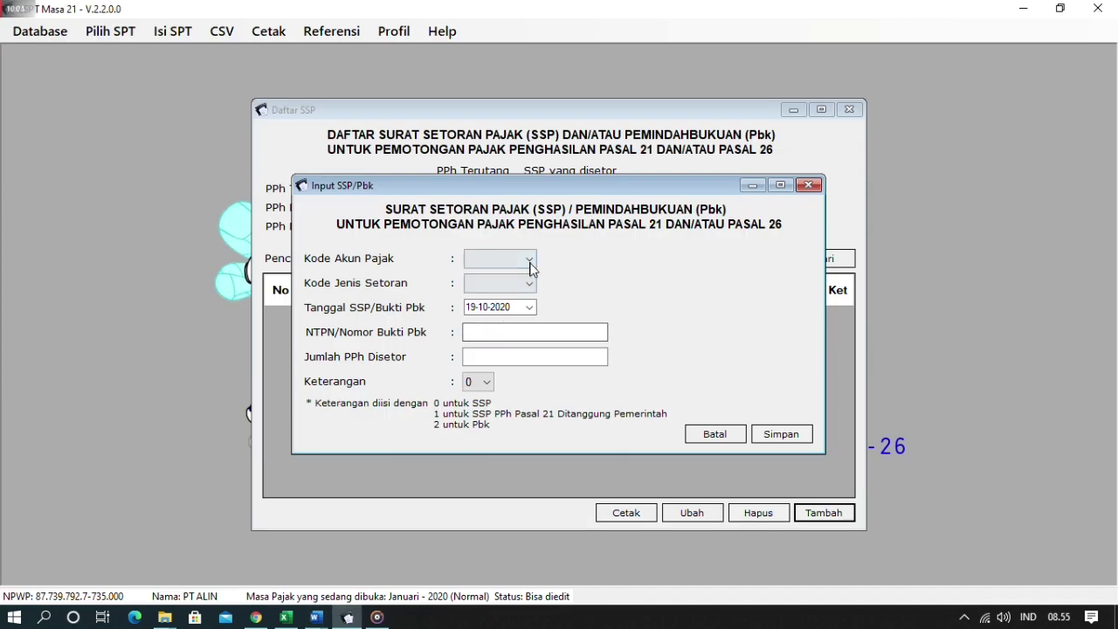
{"action": "left_click", "coordinate": [530, 262]}
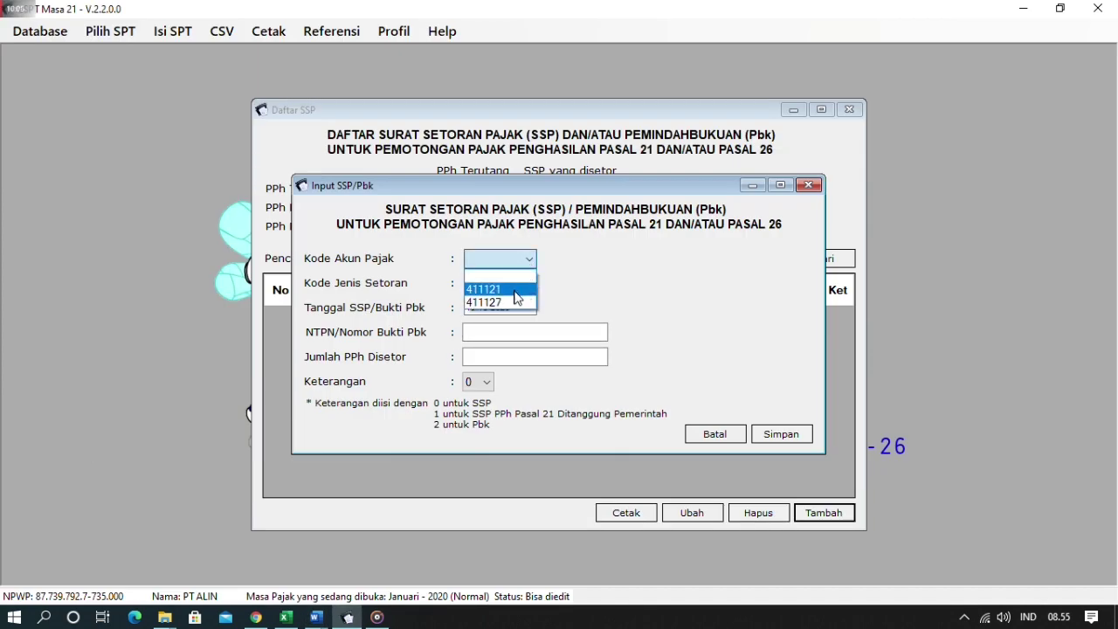
{"action": "left_click", "coordinate": [509, 289]}
{"action": "key", "text": "alt+Tab"}
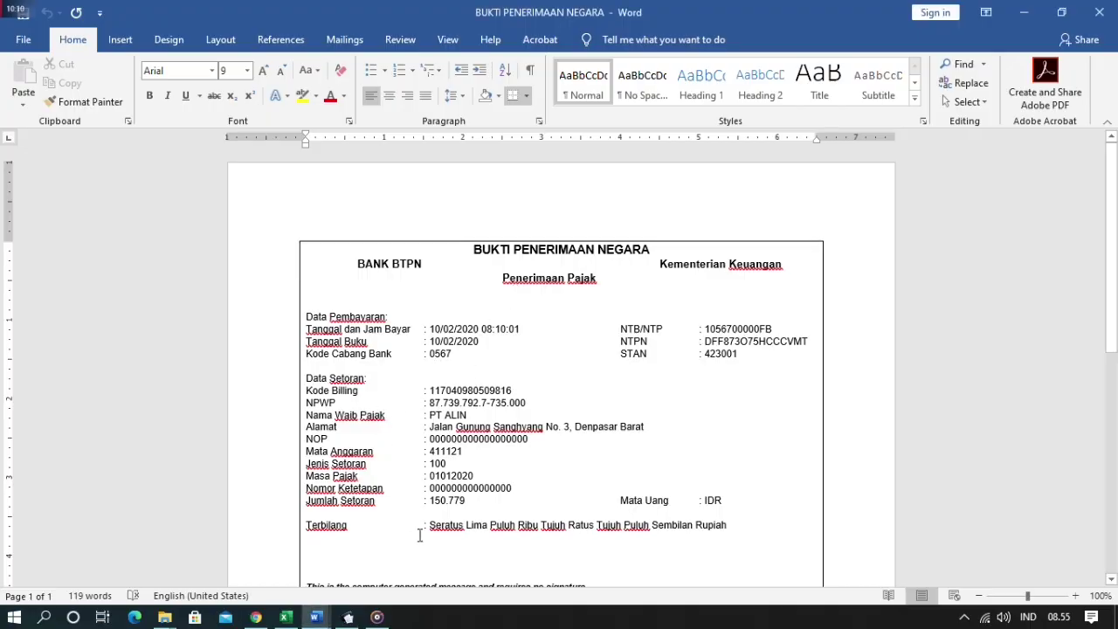
{"action": "key", "text": "alt+Tab"}
{"action": "left_click", "coordinate": [517, 286]}
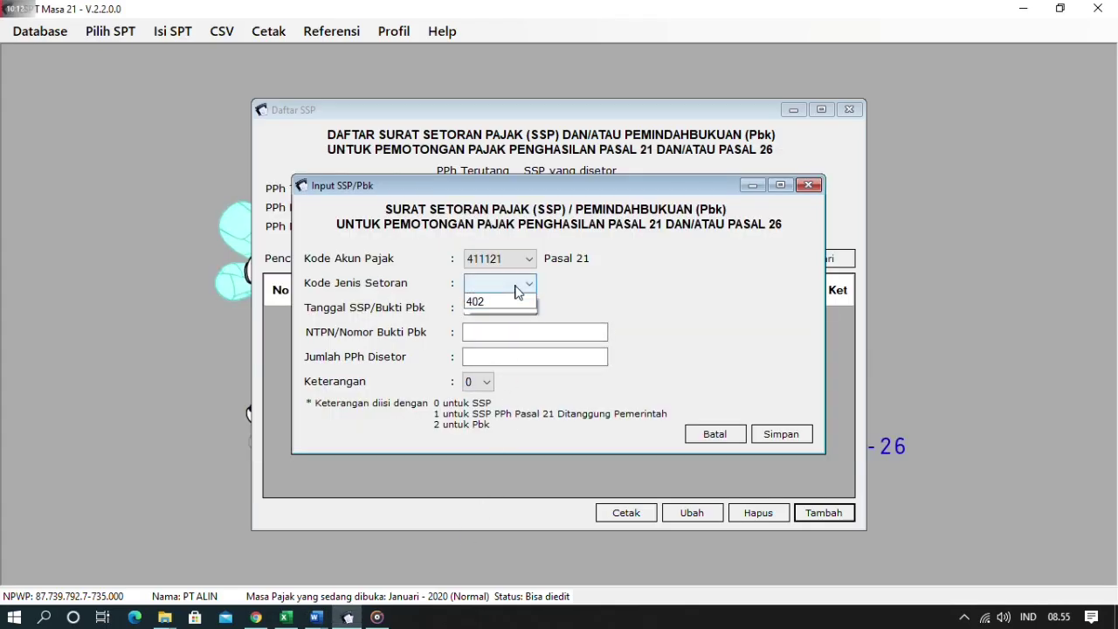
{"action": "key", "text": "alt+Tab"}
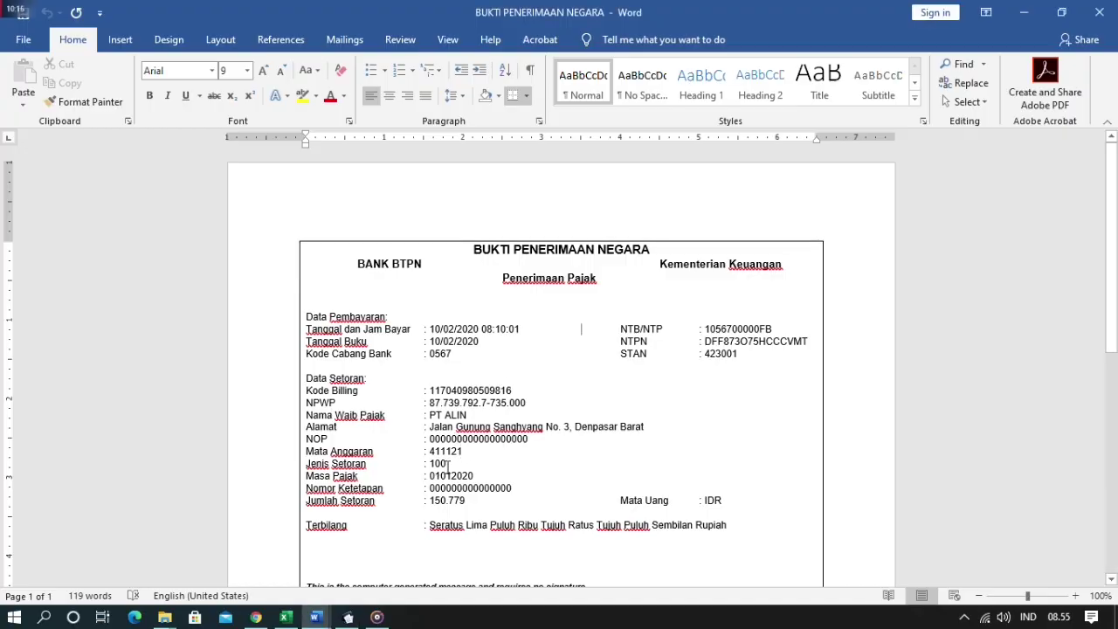
{"action": "key", "text": "alt+Tab"}
{"action": "left_click", "coordinate": [518, 285]}
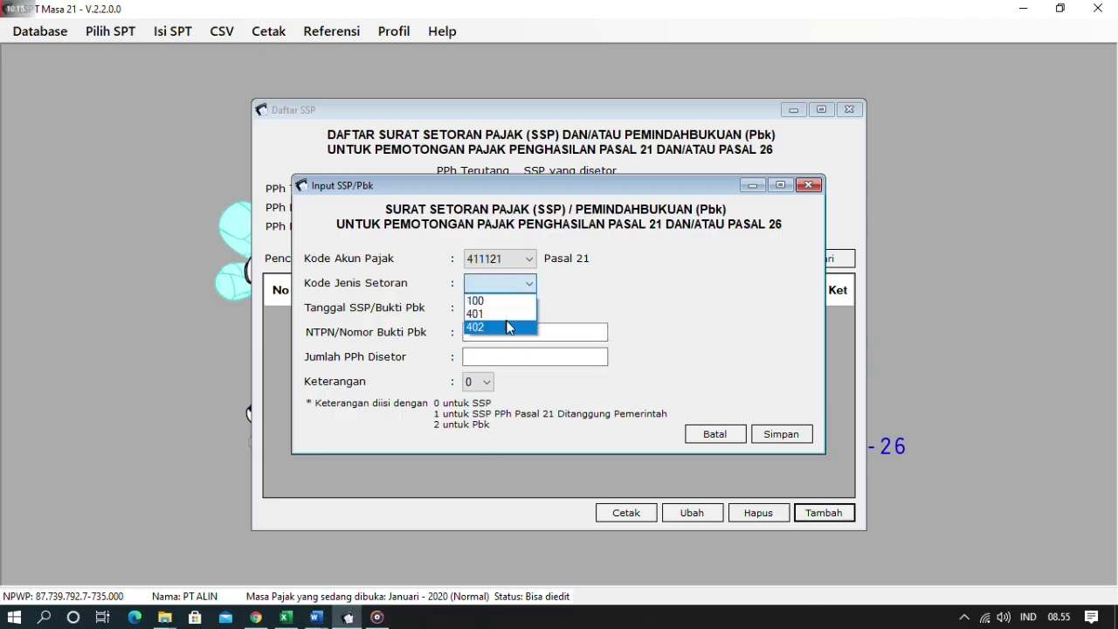
{"action": "left_click", "coordinate": [503, 301]}
- Set the SSP date to 10-02-2020 to match the receipt's payment date
{"action": "key", "text": "alt+Tab"}
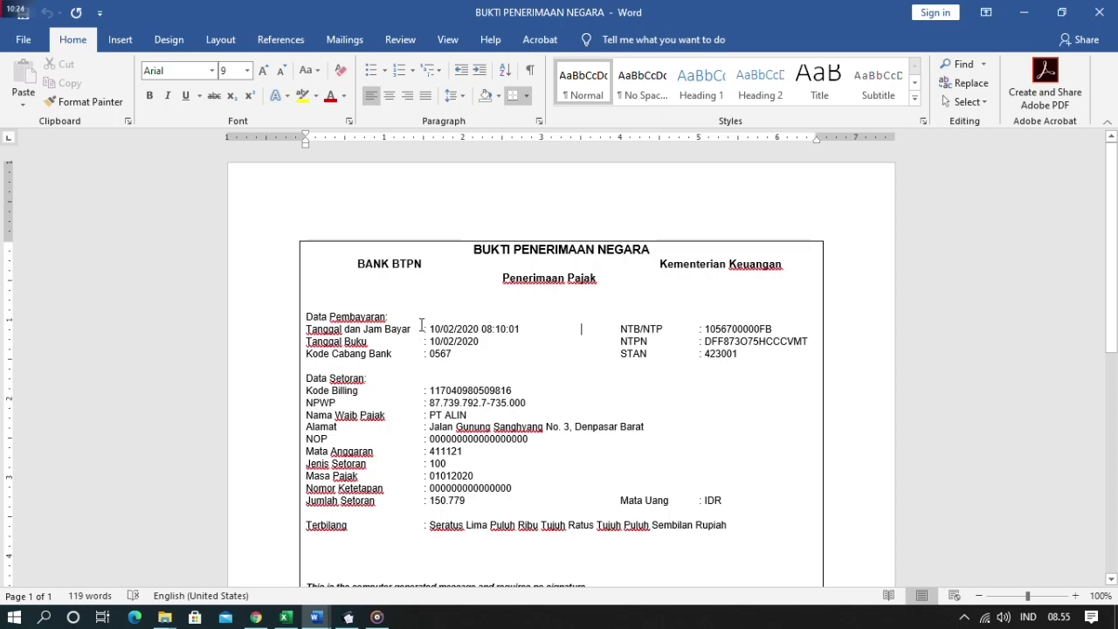
{"action": "key", "text": "alt+Tab"}
{"action": "left_click", "coordinate": [457, 303]}
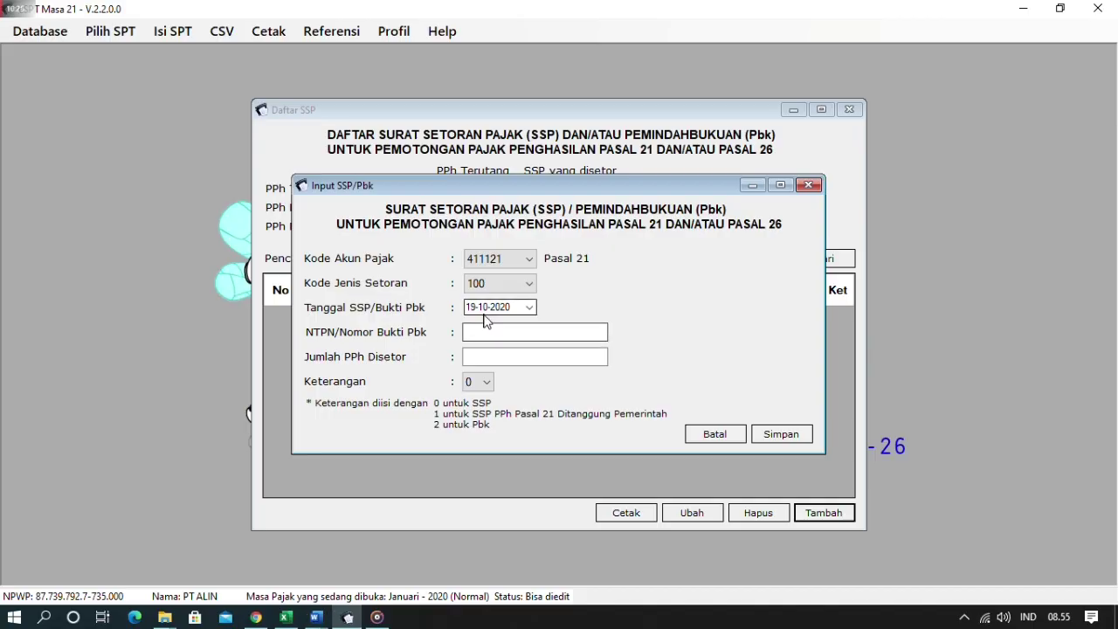
{"action": "key", "text": "alt+Tab"}
{"action": "key", "text": "alt+Tab"}
{"action": "left_click", "coordinate": [474, 312]}
{"action": "left_click", "coordinate": [475, 313]}
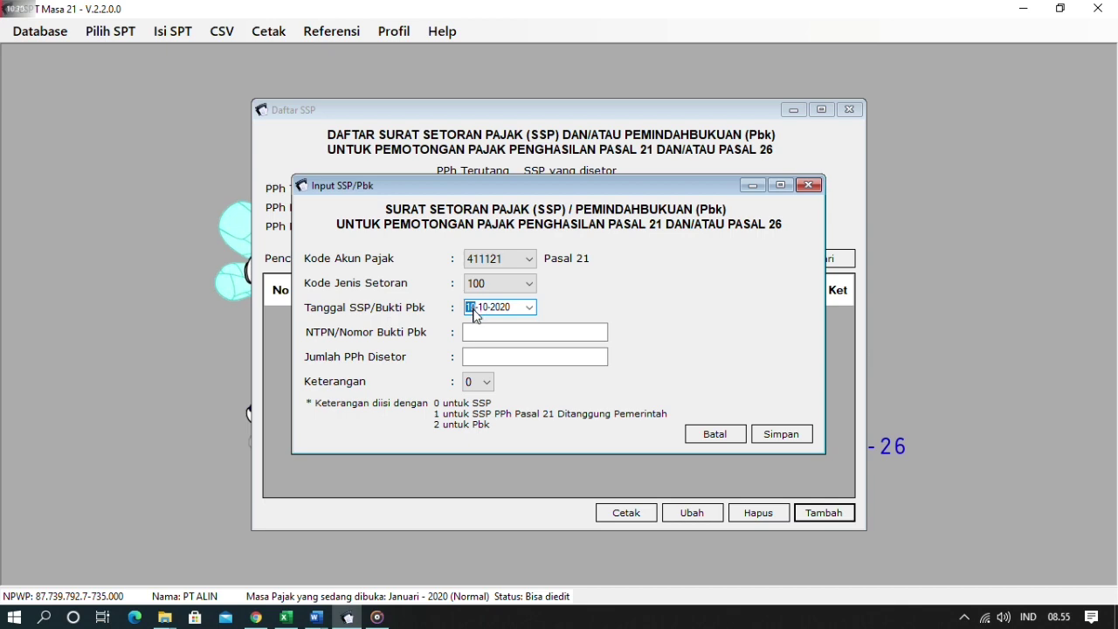
{"action": "type", "text": "10"}
- Copy the NTPN from the Word receipt into the SSP form
{"action": "key", "text": "alt+Tab"}
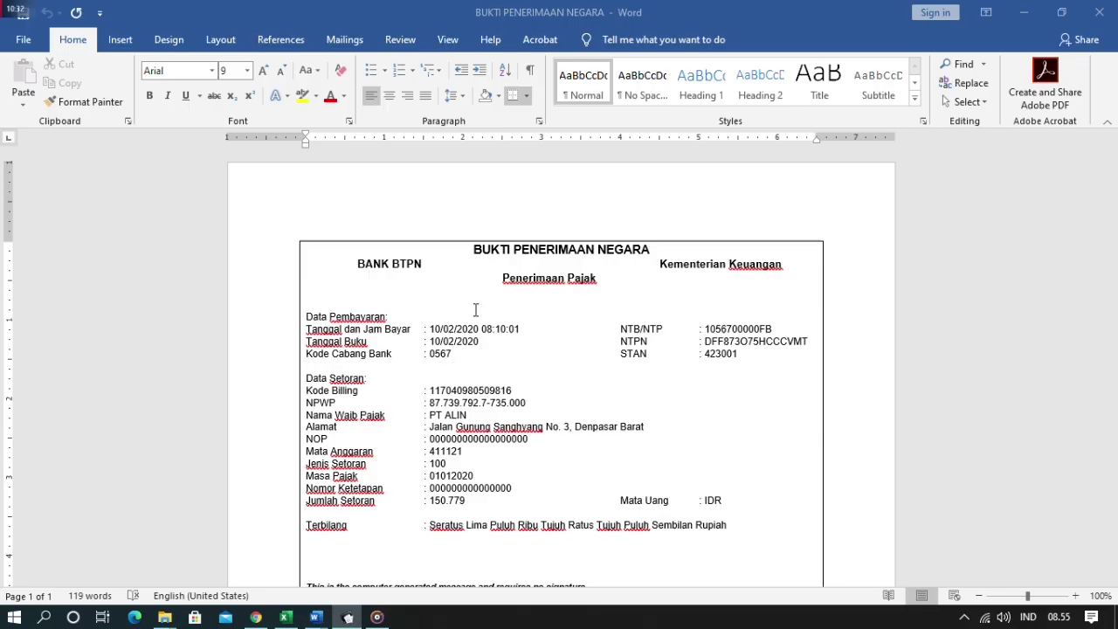
{"action": "key", "text": "alt+Tab"}
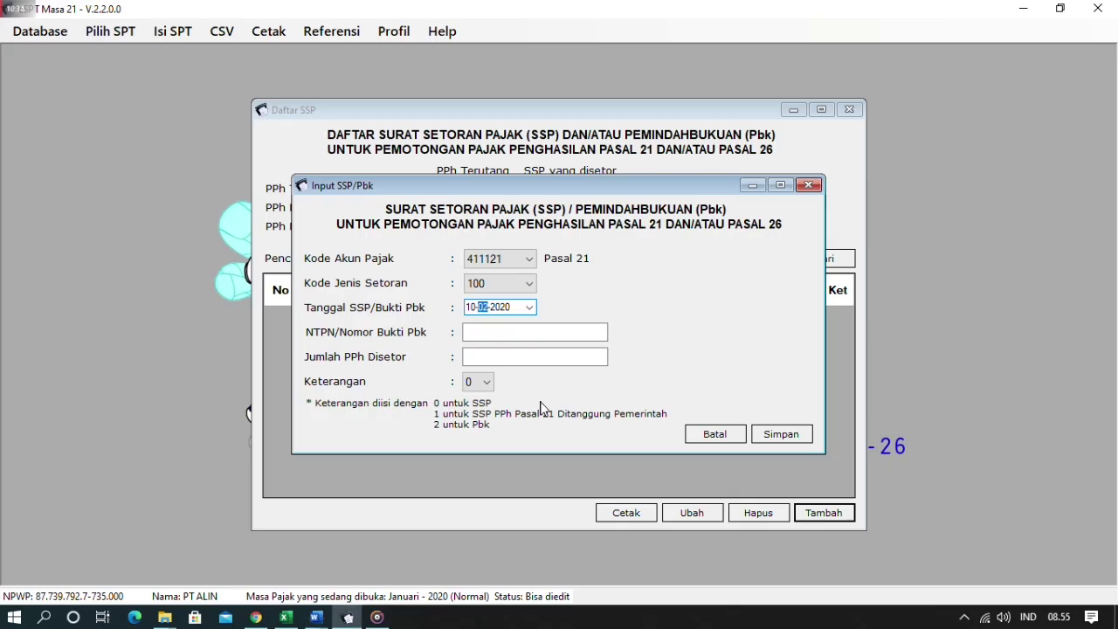
{"action": "left_click", "coordinate": [531, 331]}
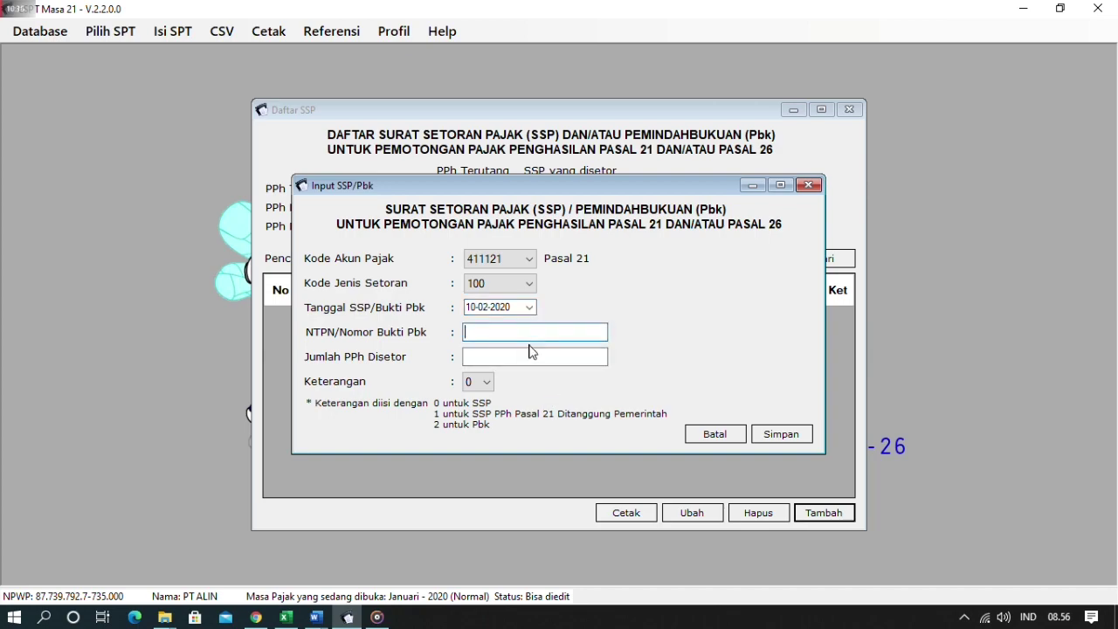
{"action": "key", "text": "alt+Tab"}
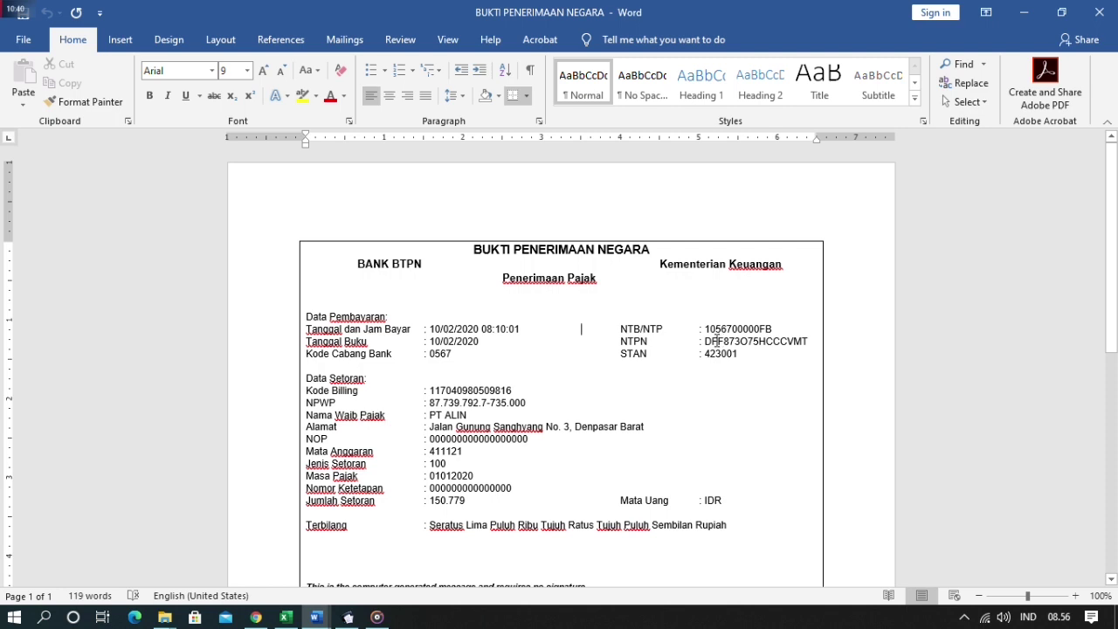
{"action": "left_click_drag", "start_coordinate": [705, 342], "coordinate": [813, 344]}
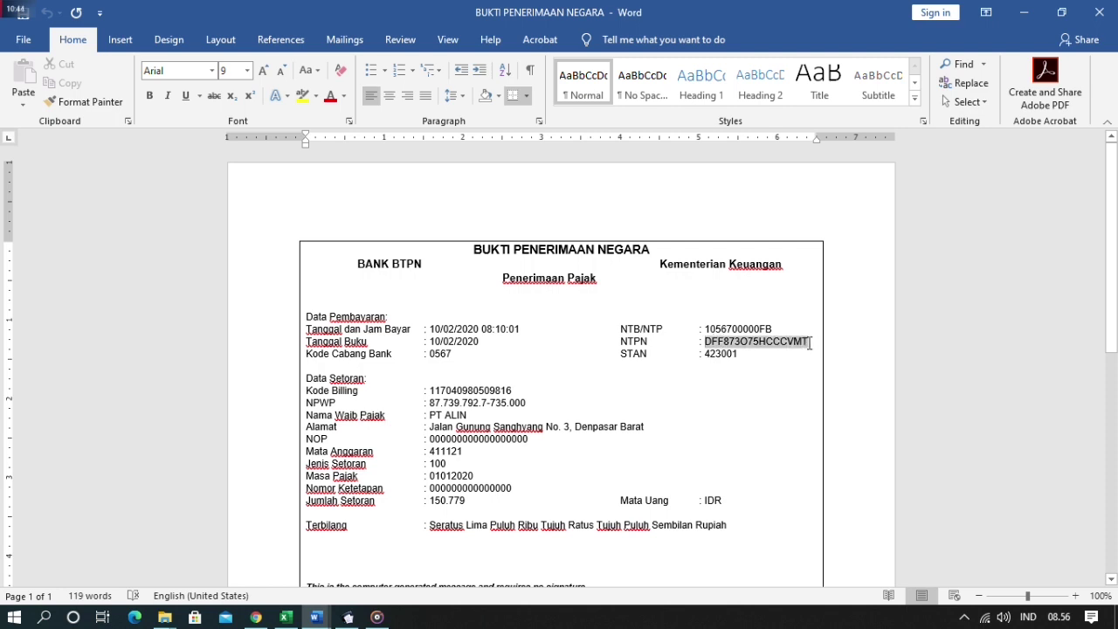
{"action": "key", "text": "ctrl+c"}
{"action": "key", "text": "alt+Tab"}
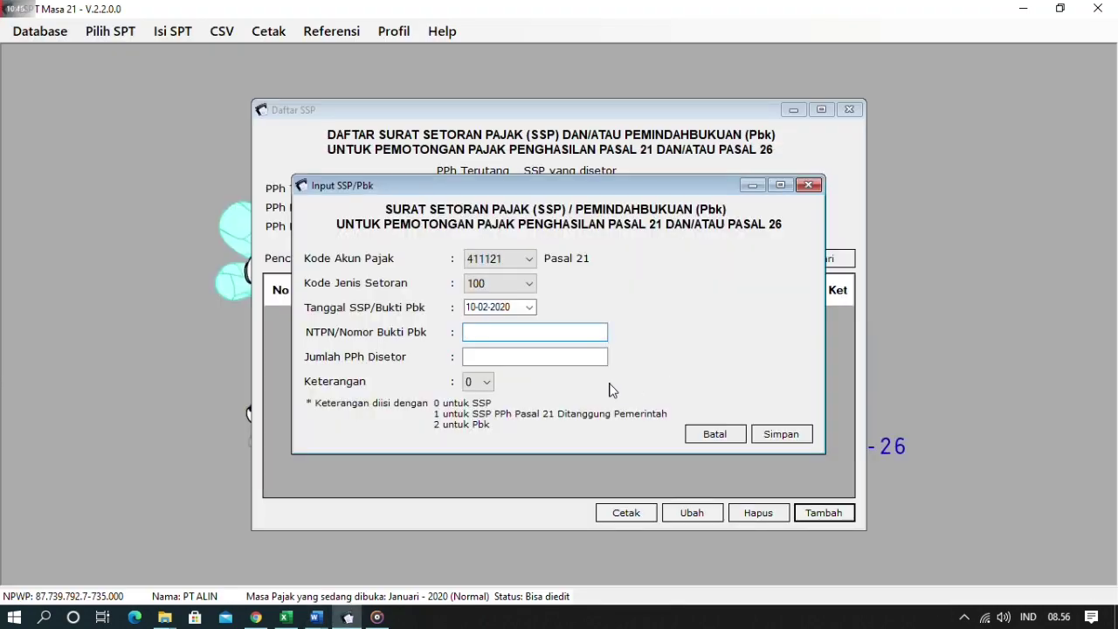
{"action": "key", "text": "ctrl+v"}
- Paste the 150.779 deposit amount from the receipt and save the SSP record
{"action": "left_click", "coordinate": [525, 362]}
{"action": "key", "text": "alt+Tab"}
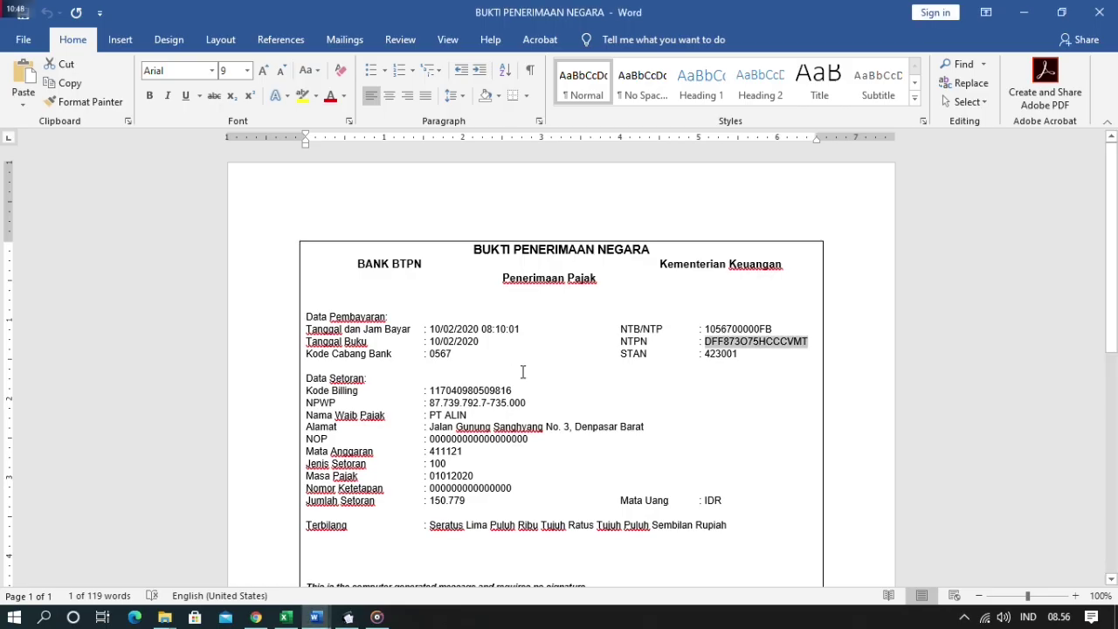
{"action": "scroll", "coordinate": [523, 372], "scroll_direction": "down", "scroll_amount": 1}
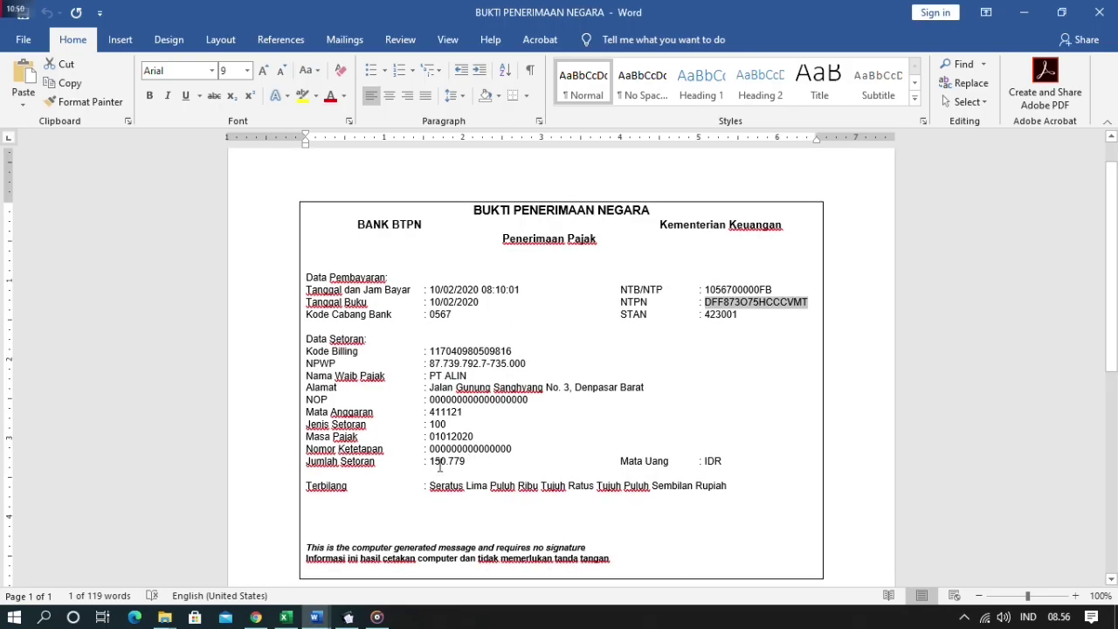
{"action": "left_click_drag", "start_coordinate": [433, 461], "coordinate": [474, 461]}
{"action": "key", "text": "ctrl+c"}
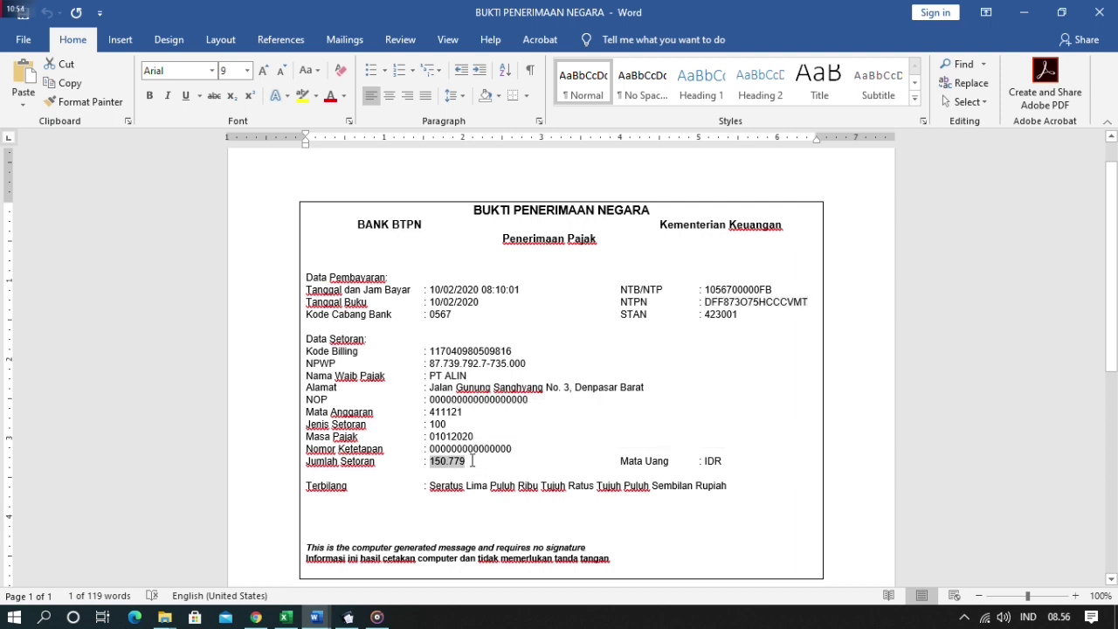
{"action": "key", "text": "alt+Tab"}
{"action": "key", "text": "ctrl+v"}
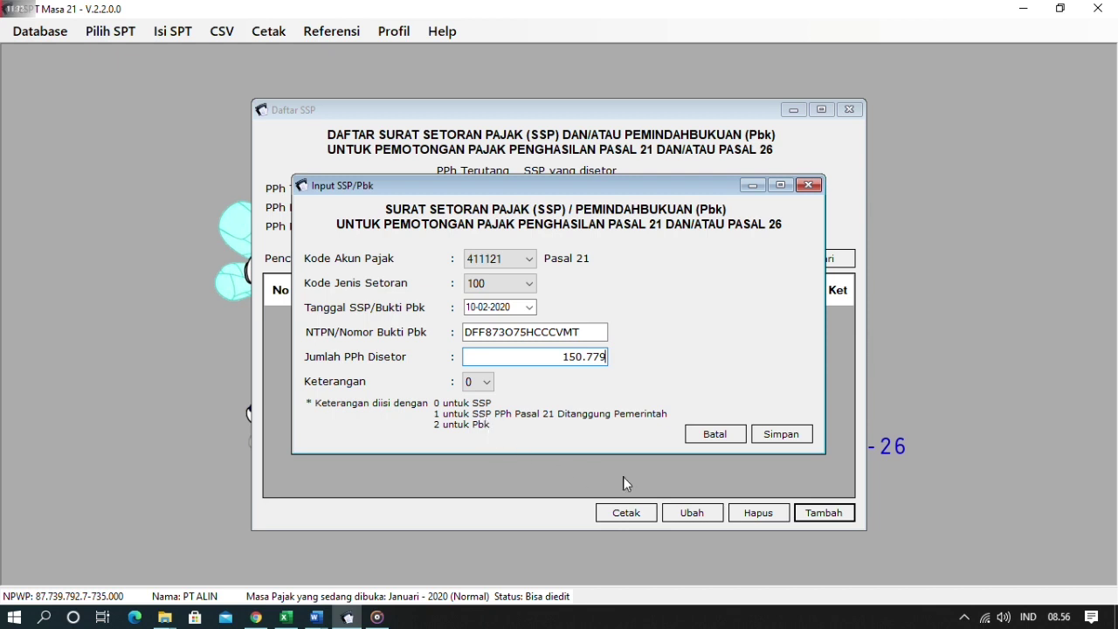
{"action": "left_click", "coordinate": [756, 440]}
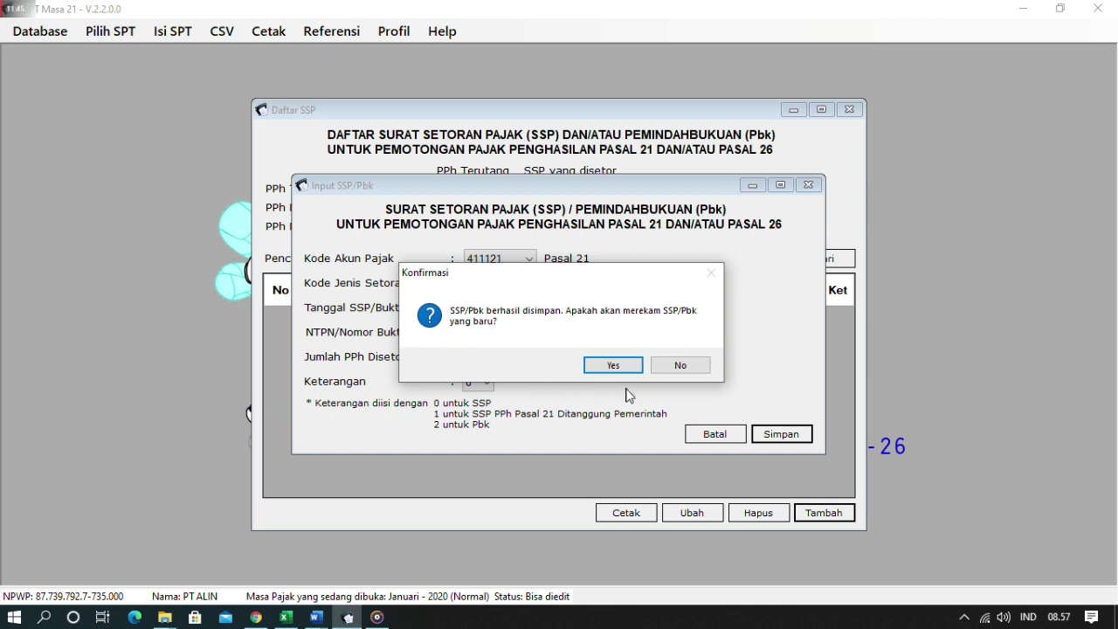
- Decline another SSP entry and close the SSP list holding the 150.779 payment
{"action": "left_click", "coordinate": [677, 365]}
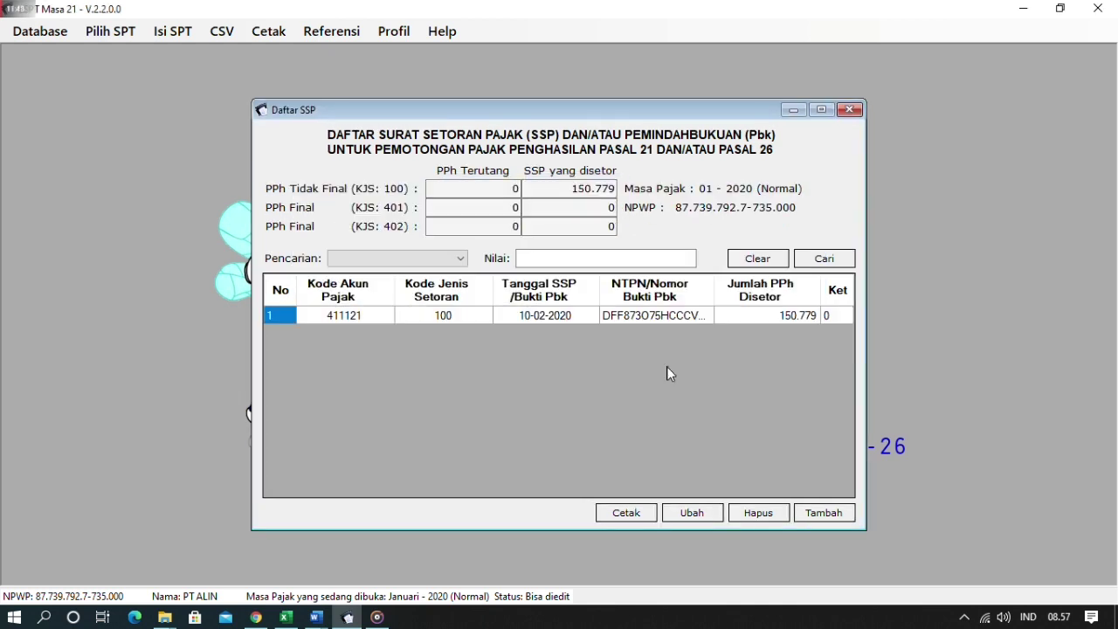
{"action": "left_click", "coordinate": [612, 227]}
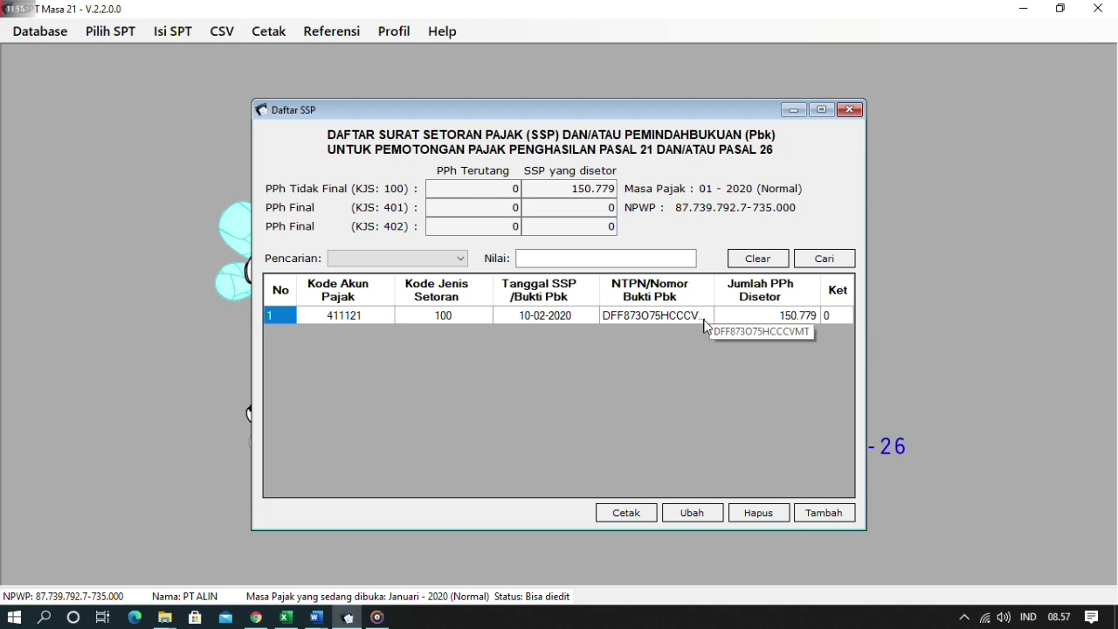
{"action": "left_click", "coordinate": [849, 111]}
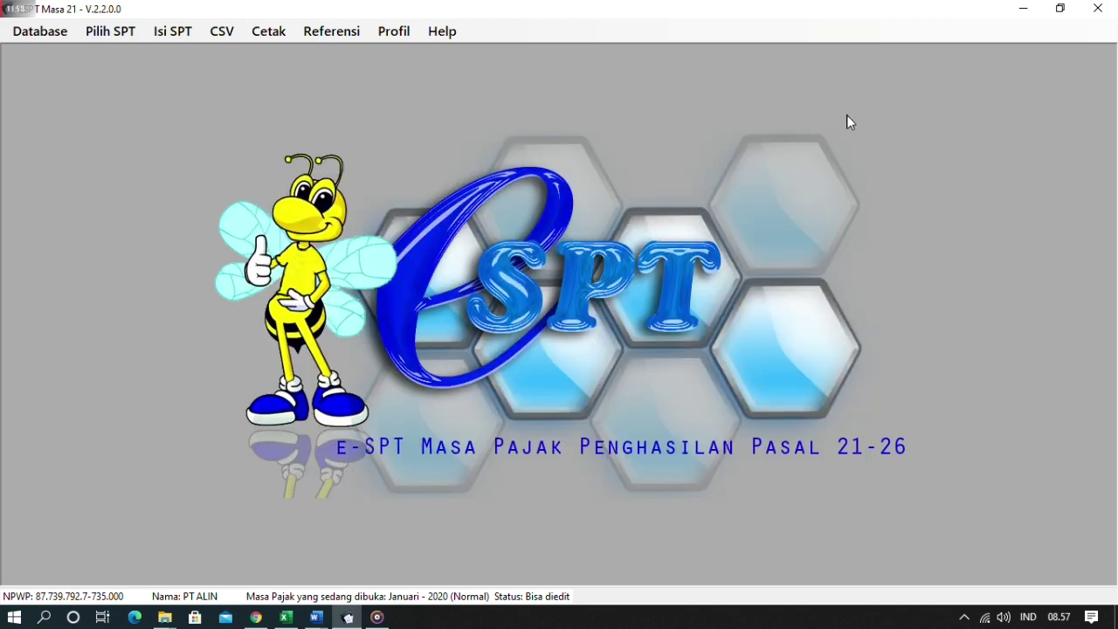
{"action": "left_click", "coordinate": [183, 35]}
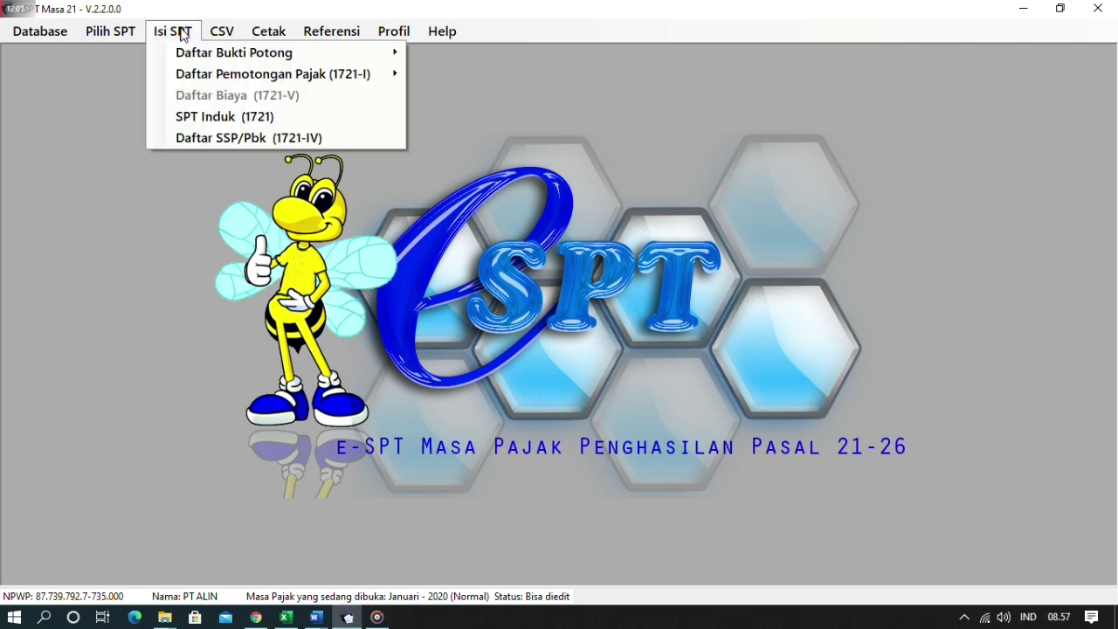
- Open the SPT Induk, cross-check PEGAWAI TETAP and TENAGA AHLI sheets, and show B.2 Penghitungan PPh
{"action": "left_click", "coordinate": [210, 118]}
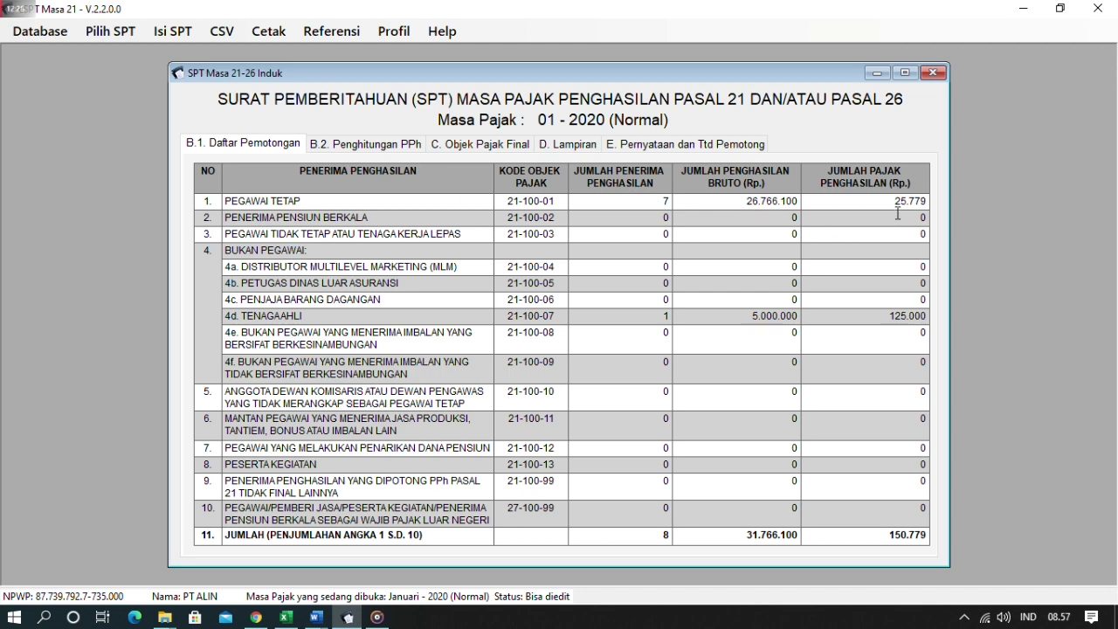
{"action": "key", "text": "alt+Tab"}
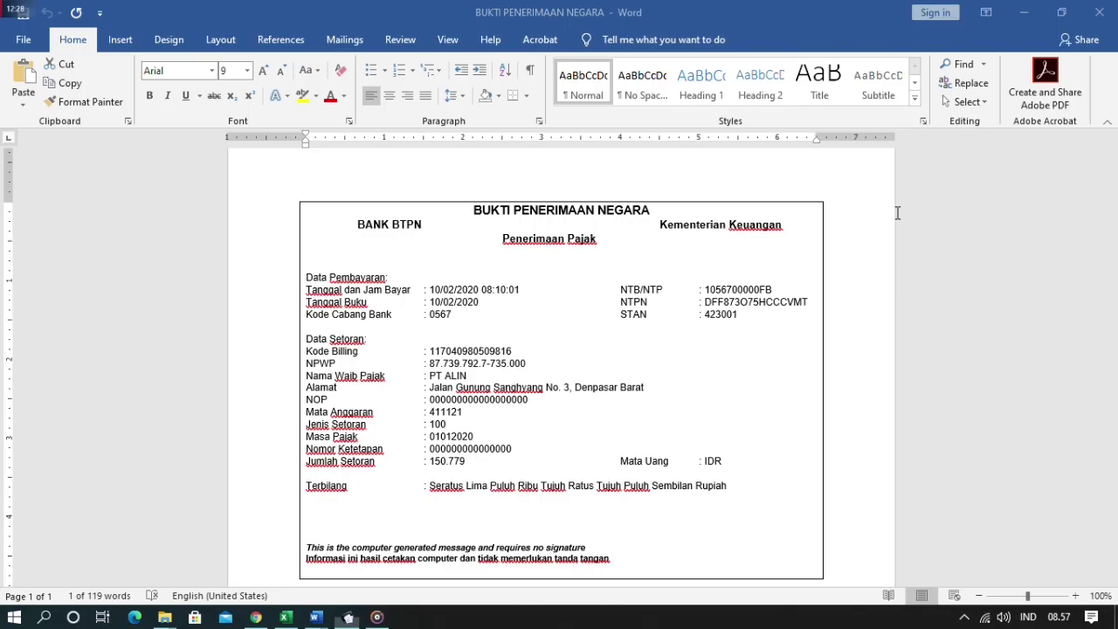
{"action": "left_click", "coordinate": [316, 618]}
{"action": "left_click", "coordinate": [289, 619]}
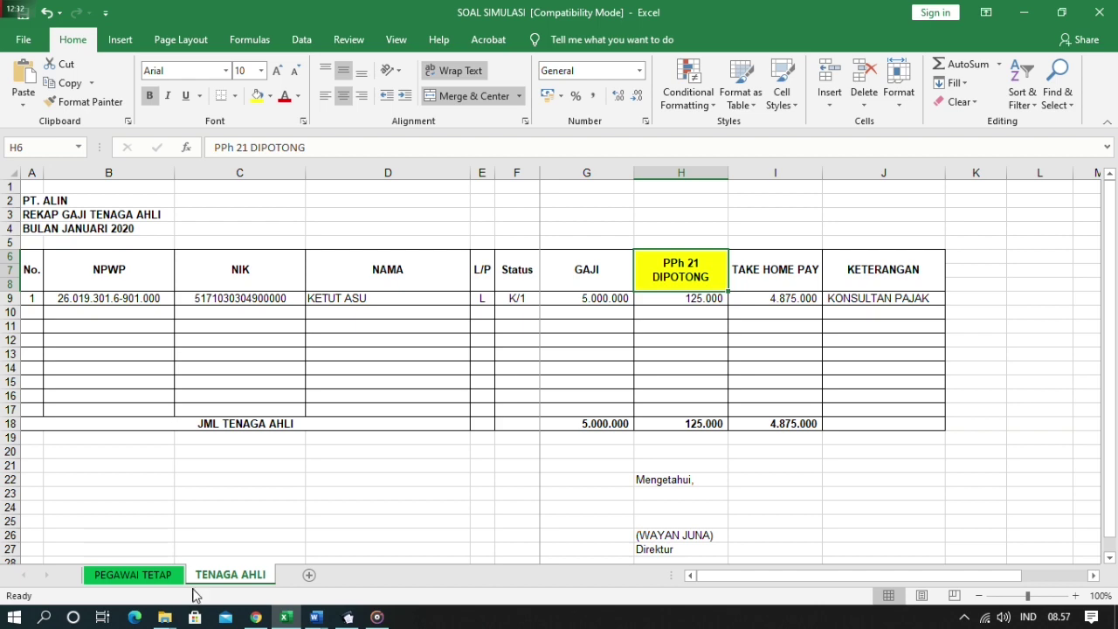
{"action": "left_click", "coordinate": [142, 576]}
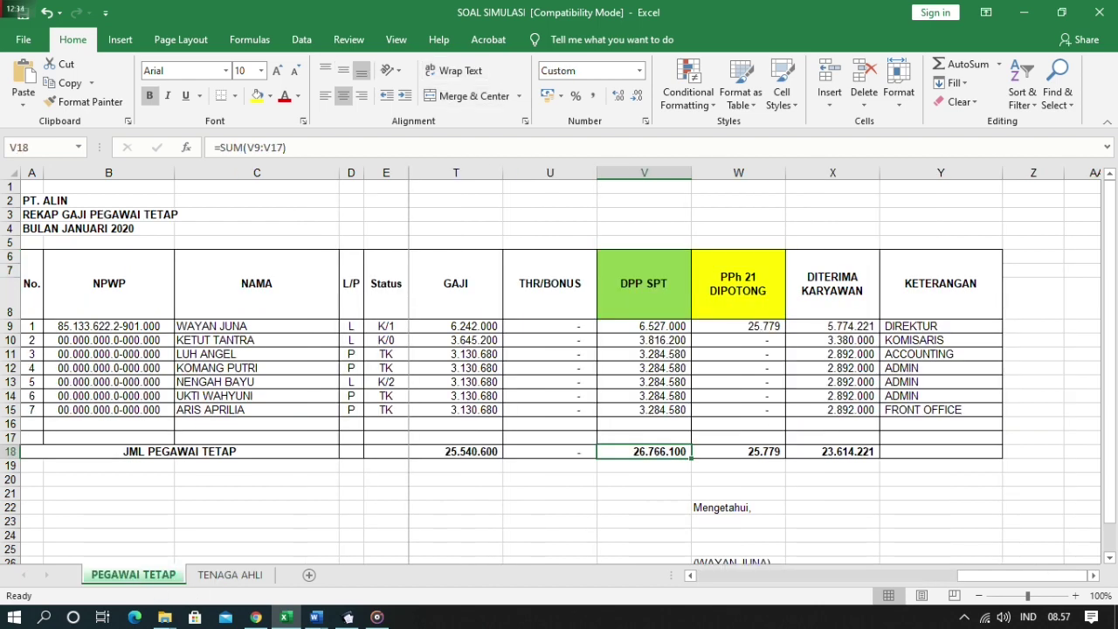
{"action": "key", "text": "alt+Tab"}
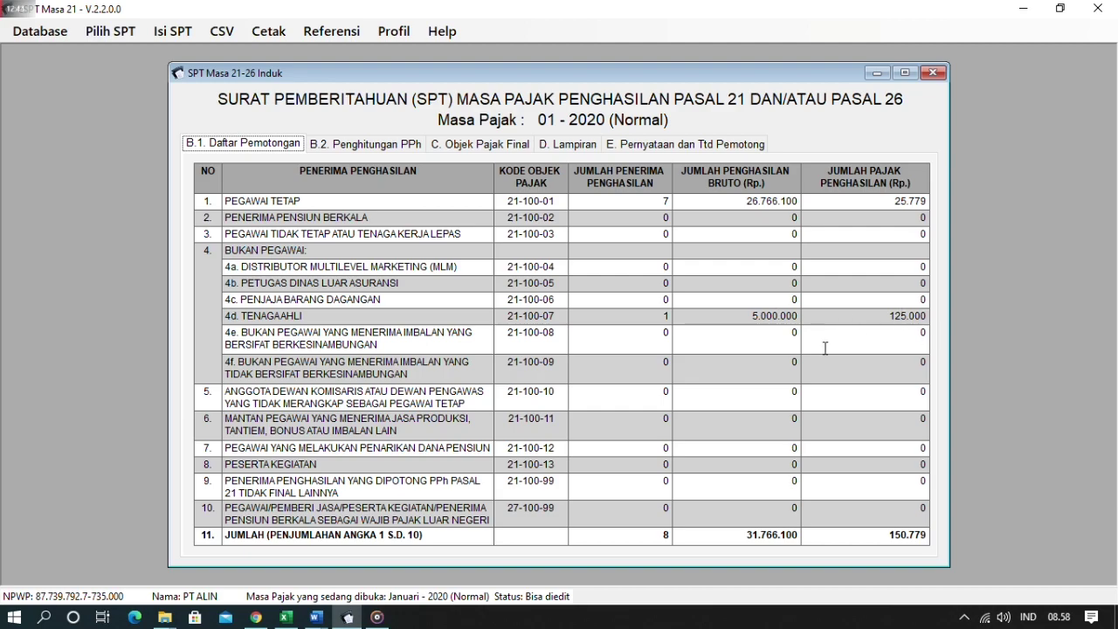
{"action": "left_click", "coordinate": [284, 617]}
{"action": "left_click", "coordinate": [230, 574]}
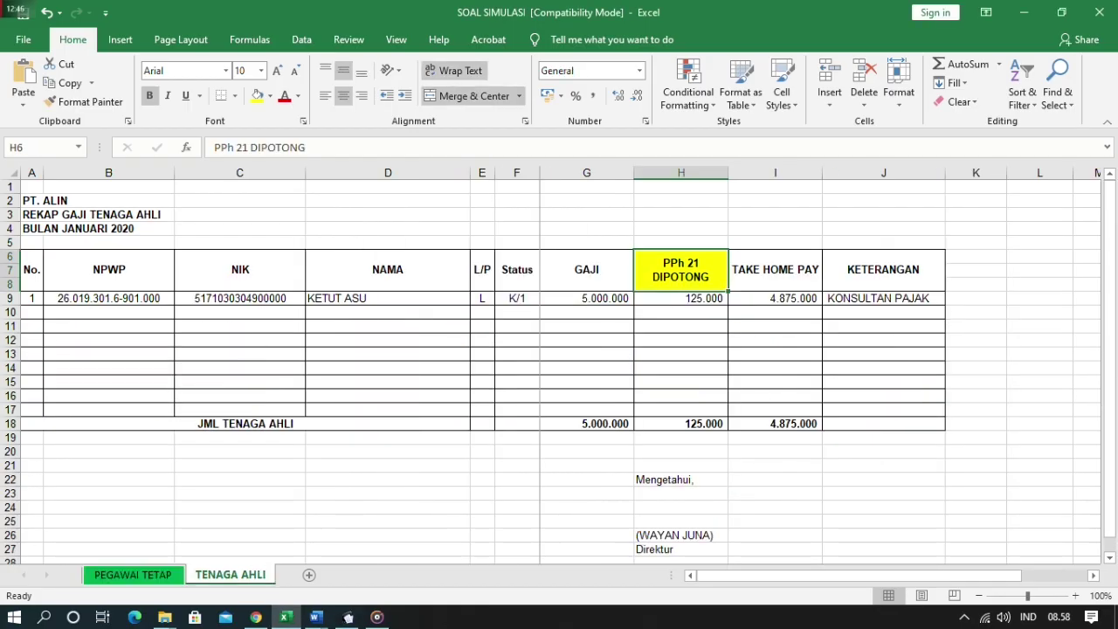
{"action": "key", "text": "alt+Tab"}
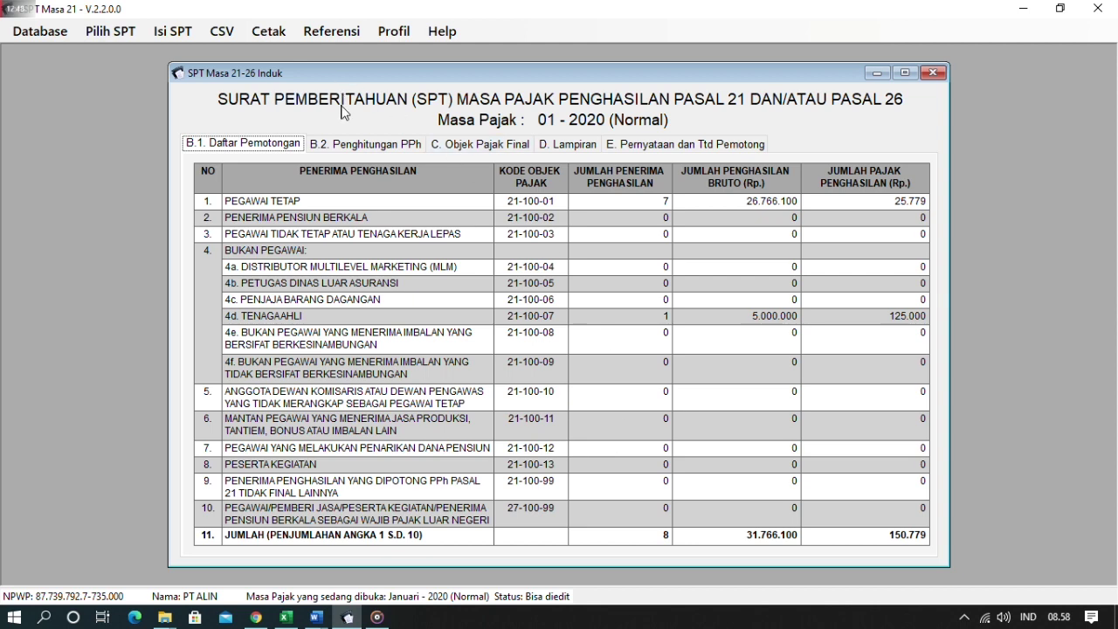
{"action": "left_click", "coordinate": [358, 144]}
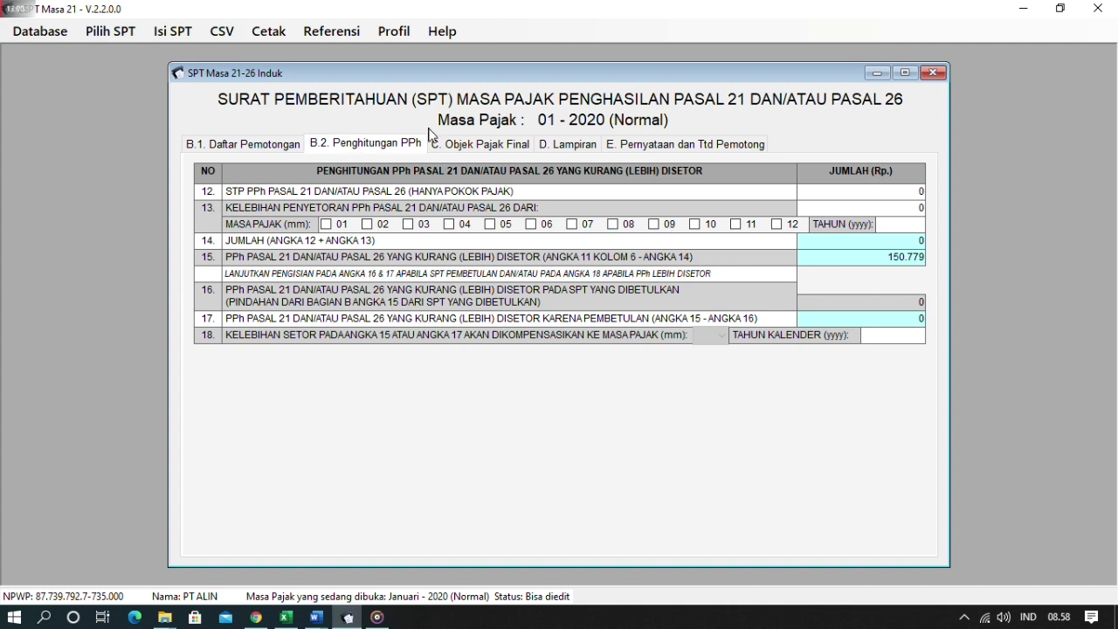
- View section C. Objek Pajak Final, then the D. Lampiran checklist with 1721-I, 1721-II, 1721-IV ticked
{"action": "left_click", "coordinate": [456, 146]}
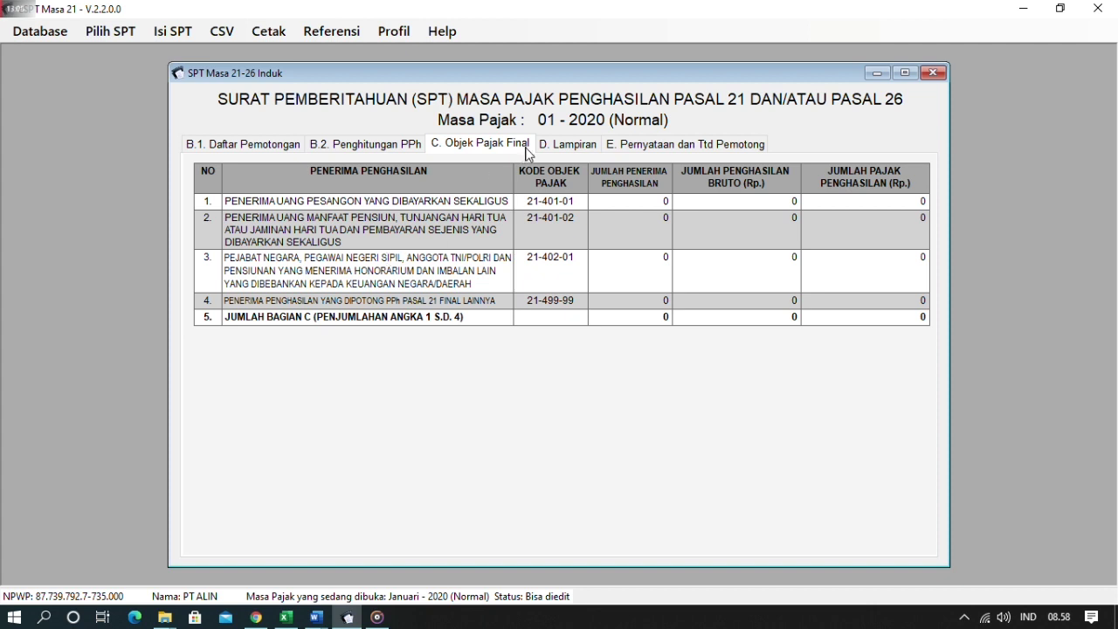
{"action": "left_click", "coordinate": [557, 151]}
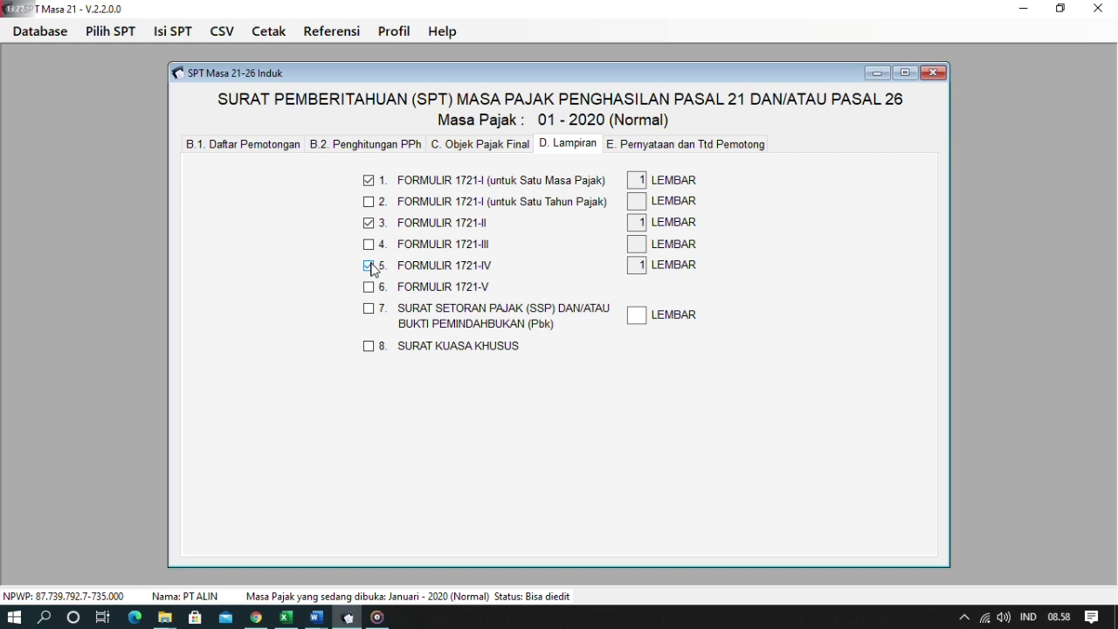
- Tick item 7 SSP/Pbk in the Lampiran checklist with 1 lembar
{"action": "left_click", "coordinate": [368, 309]}
{"action": "type", "text": "1"}
{"action": "left_click", "coordinate": [679, 147]}
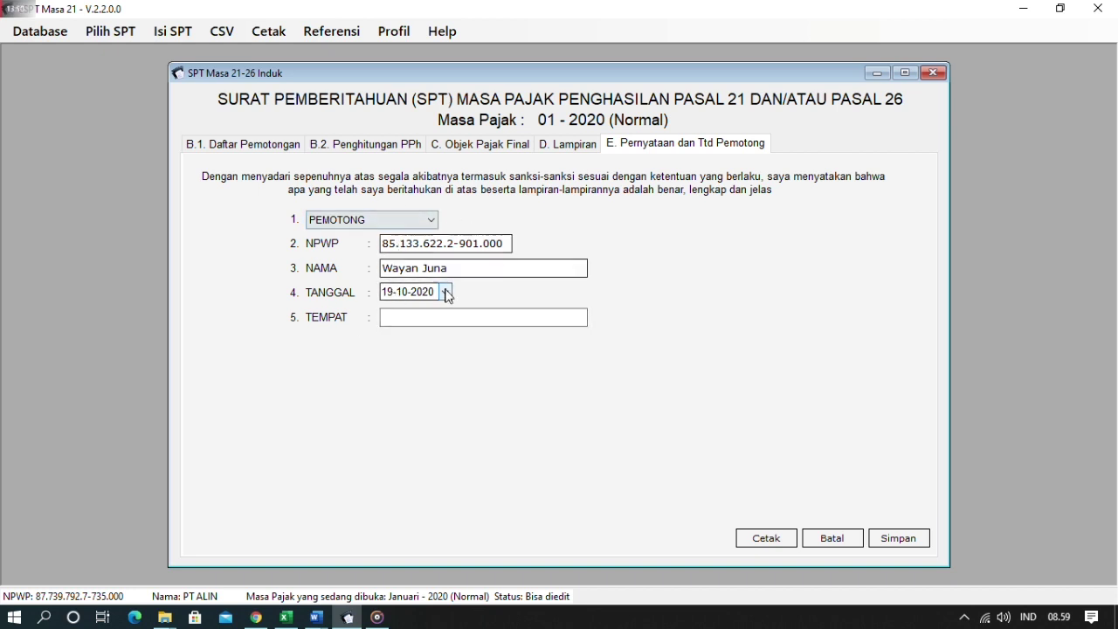
- Set the declaration date to 10-02-2020 using the calendar dropdown
{"action": "left_click", "coordinate": [389, 295]}
{"action": "left_click", "coordinate": [404, 295]}
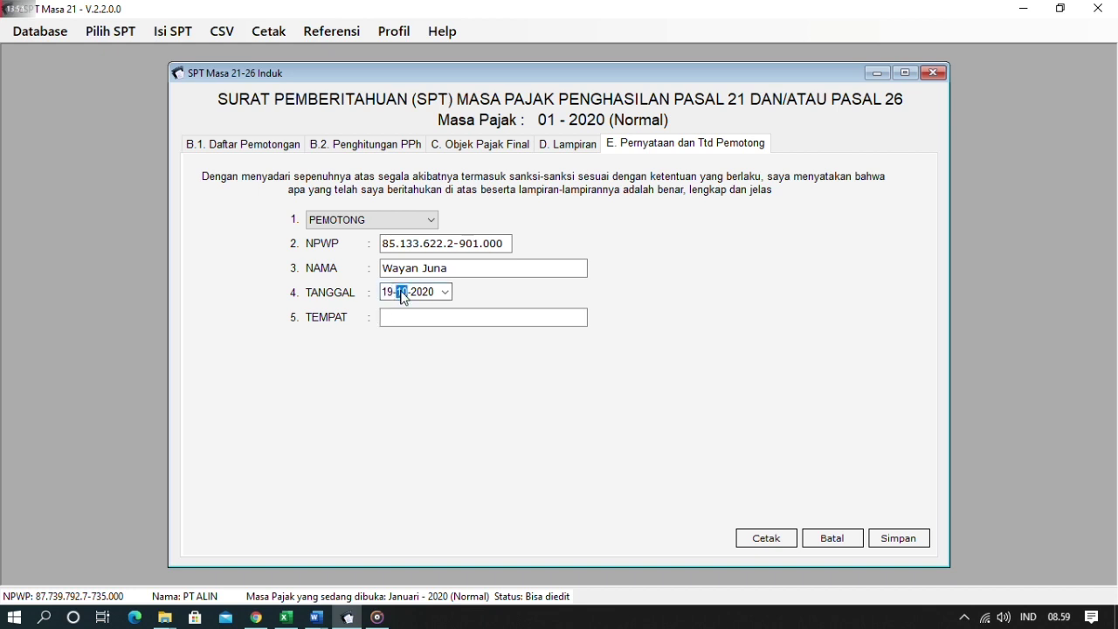
{"action": "left_click", "coordinate": [392, 295]}
{"action": "left_click", "coordinate": [406, 294]}
{"action": "left_click", "coordinate": [446, 291]}
{"action": "left_click", "coordinate": [453, 317]}
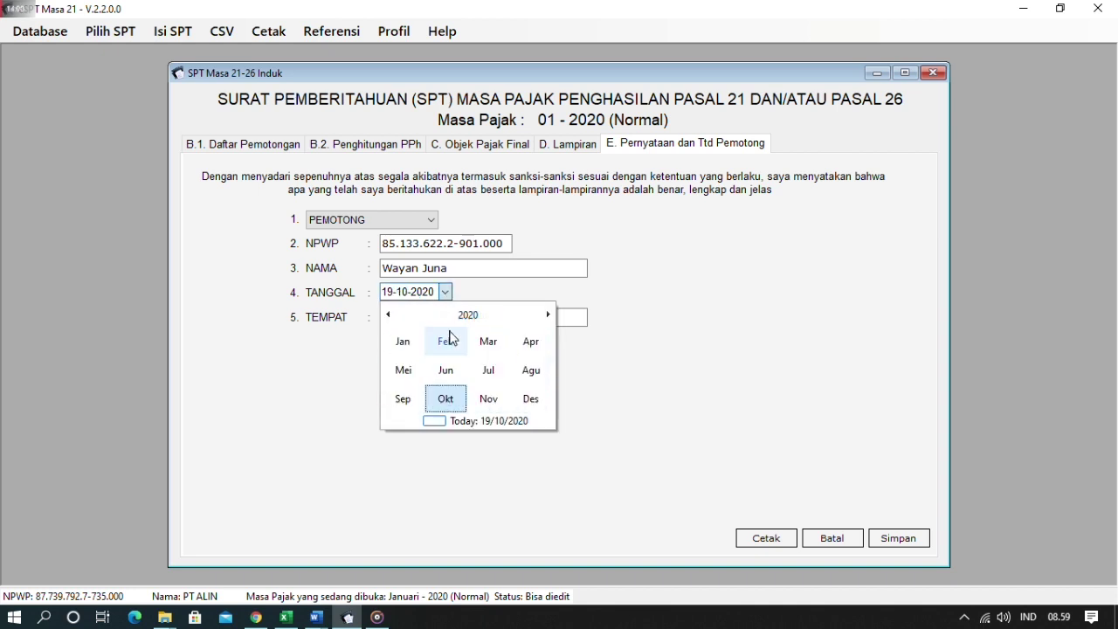
{"action": "left_click", "coordinate": [449, 340]}
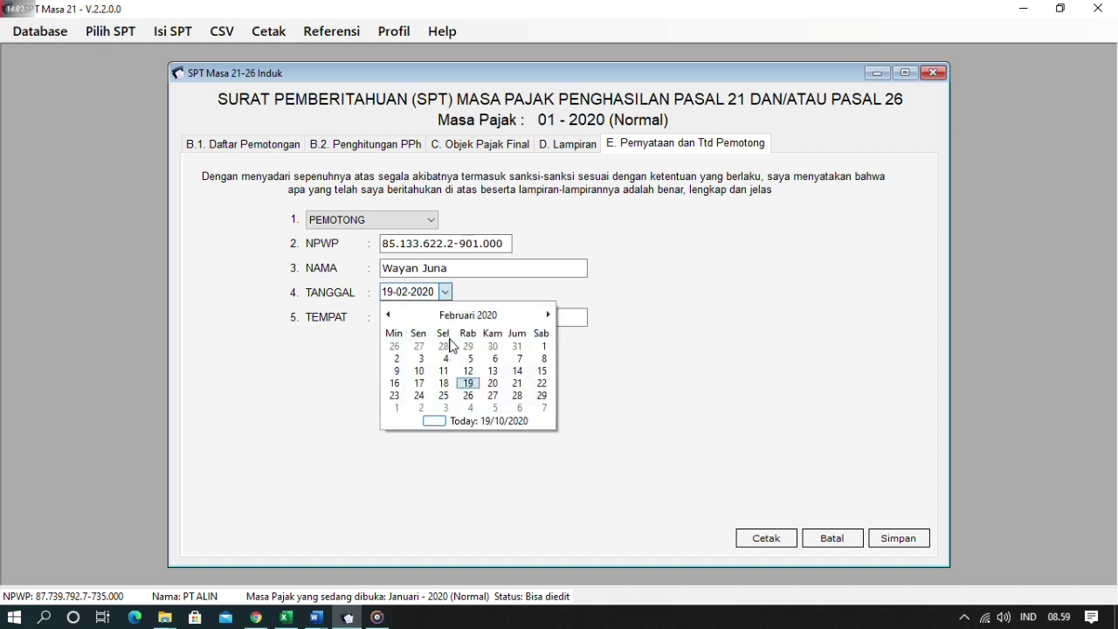
{"action": "left_click", "coordinate": [420, 371]}
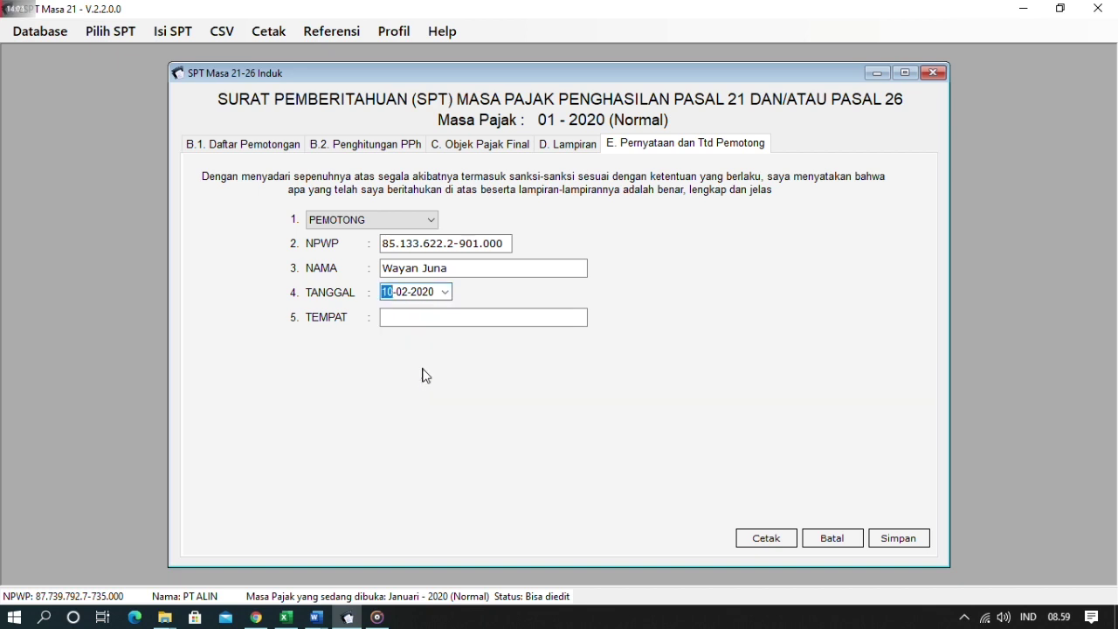
- Enter DENPASAR as the signing place and save the SPT Induk
{"action": "left_click", "coordinate": [419, 318]}
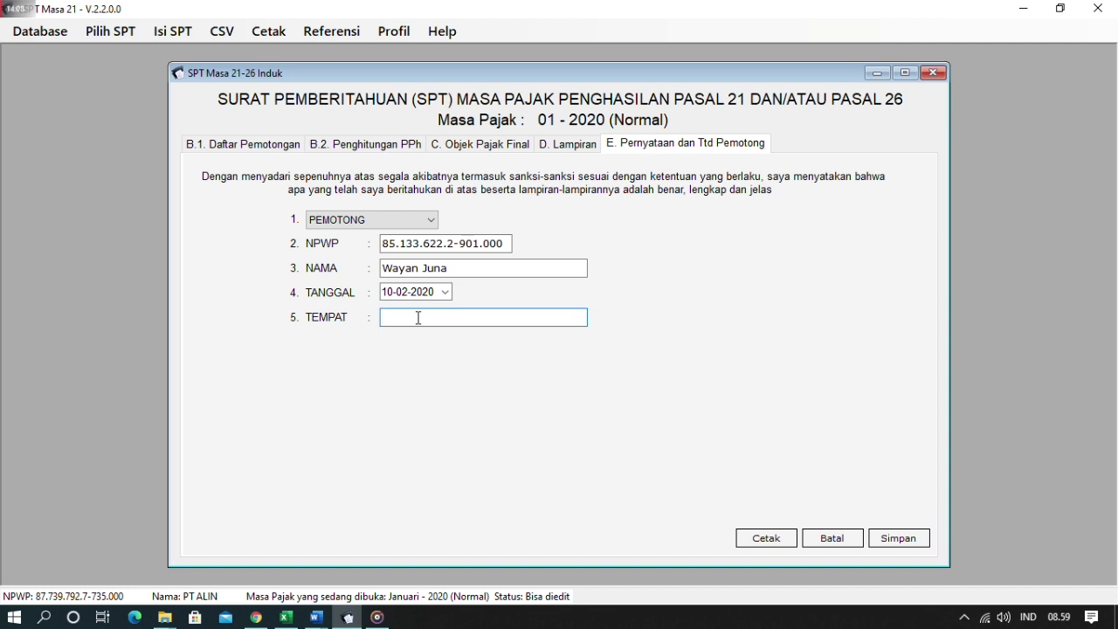
{"action": "type", "text": "DENPASAR"}
{"action": "left_click", "coordinate": [885, 530]}
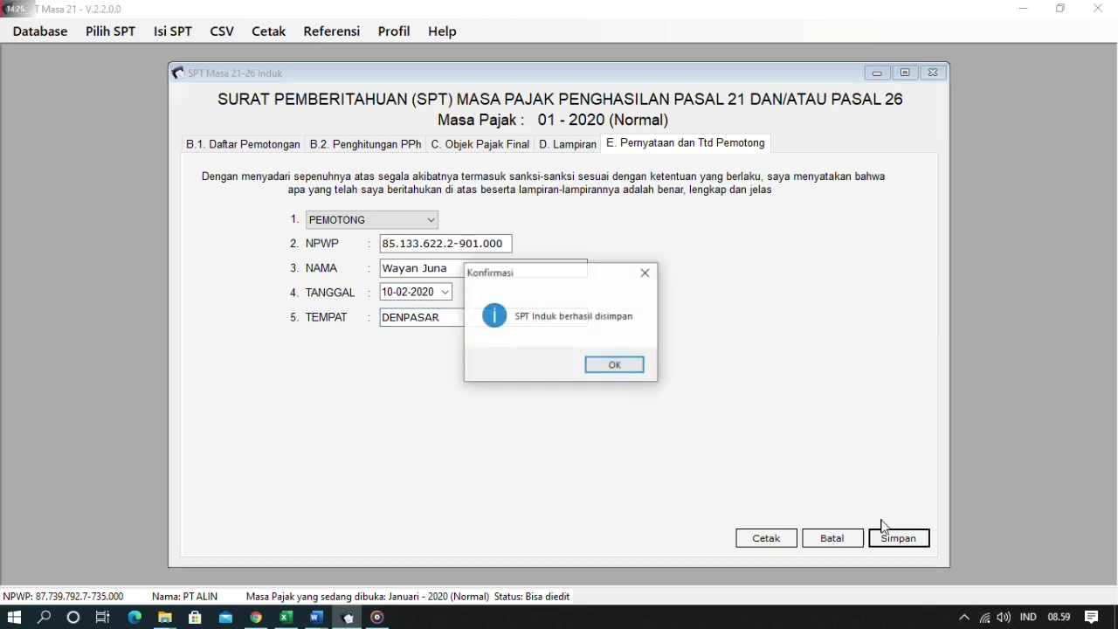
{"action": "left_click", "coordinate": [616, 365]}
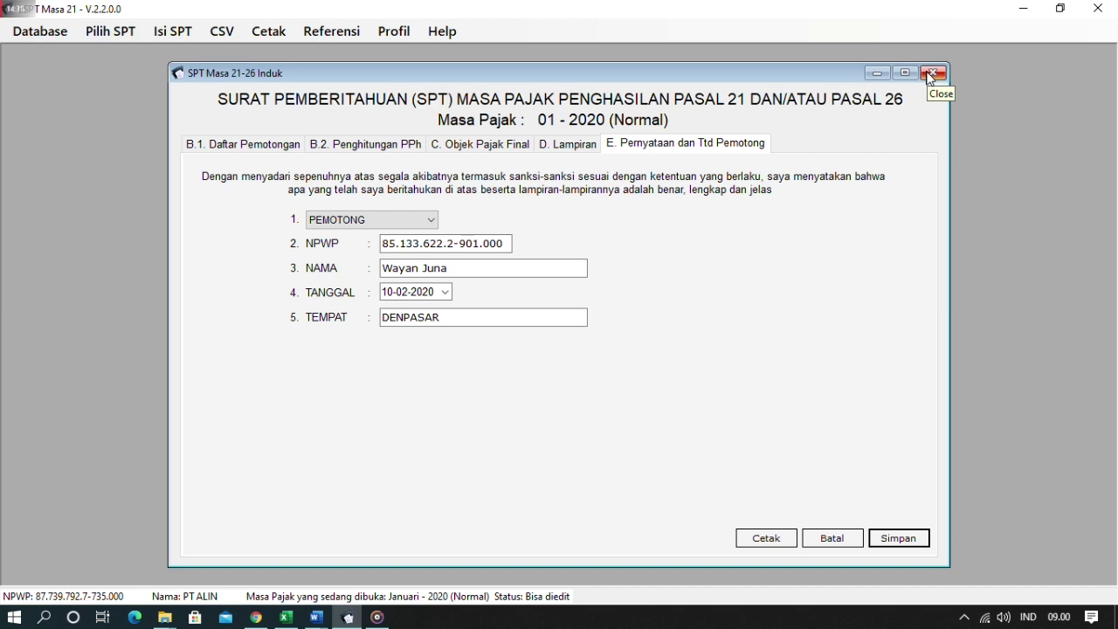
- Close SPT Induk, dismiss the Cetak > Formulir SPT print options without printing, then show the CSV menu
{"action": "left_click", "coordinate": [932, 75]}
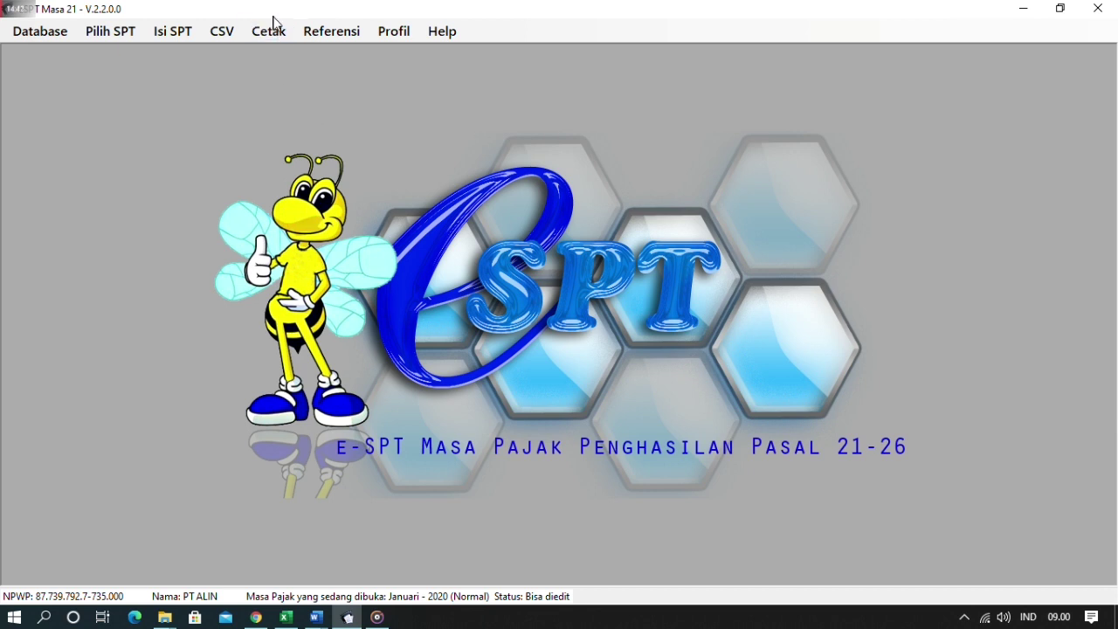
{"action": "left_click", "coordinate": [192, 32]}
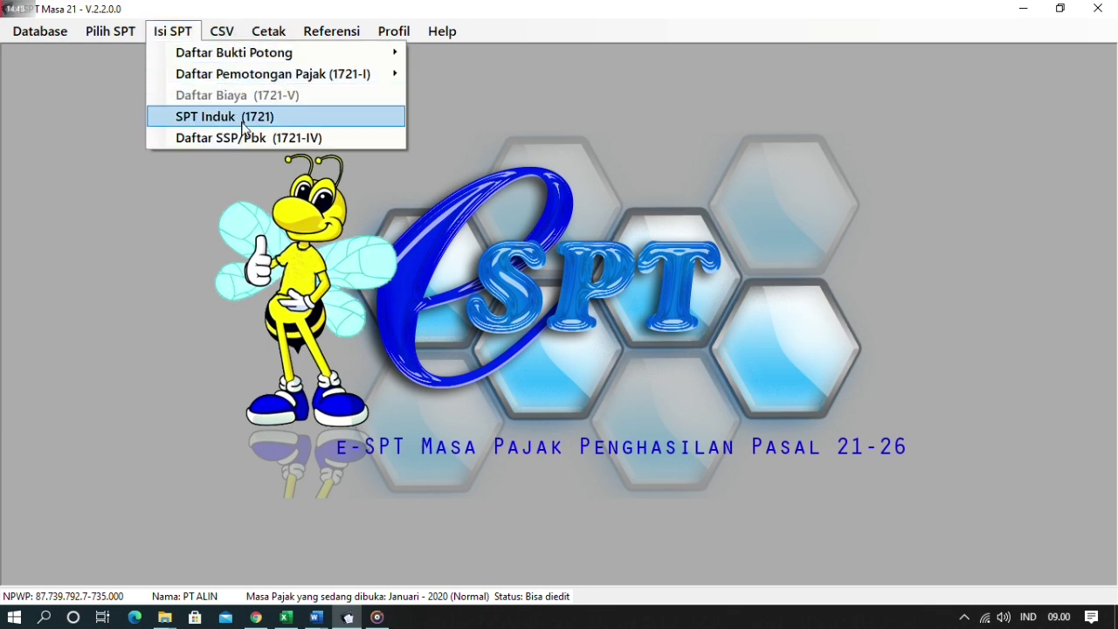
{"action": "mouse_move", "coordinate": [222, 32]}
{"action": "mouse_move", "coordinate": [267, 39]}
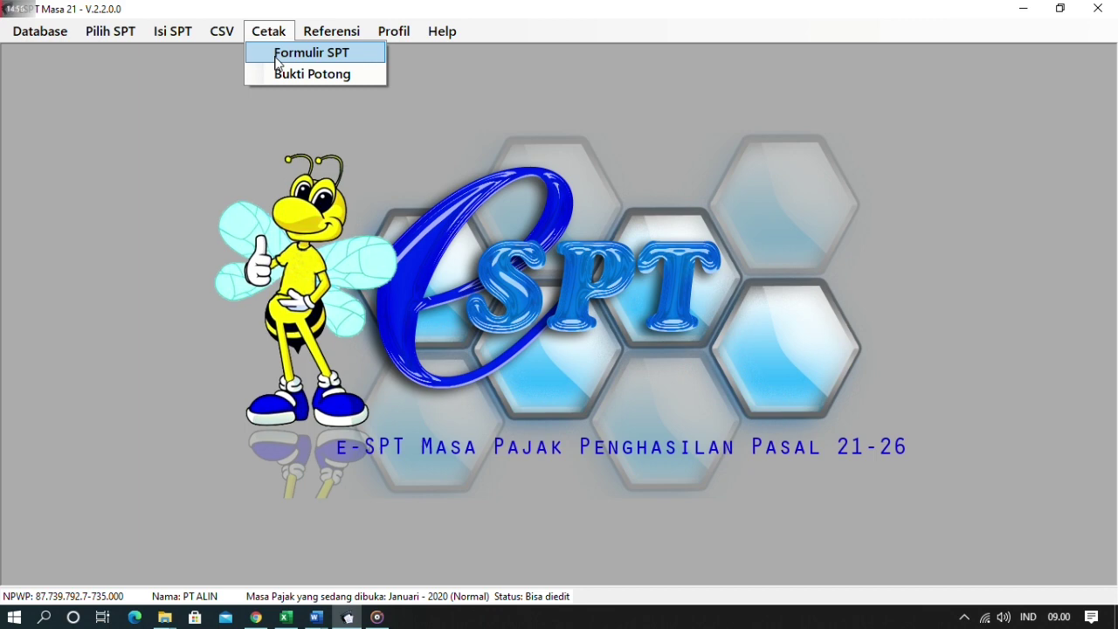
{"action": "left_click", "coordinate": [277, 58]}
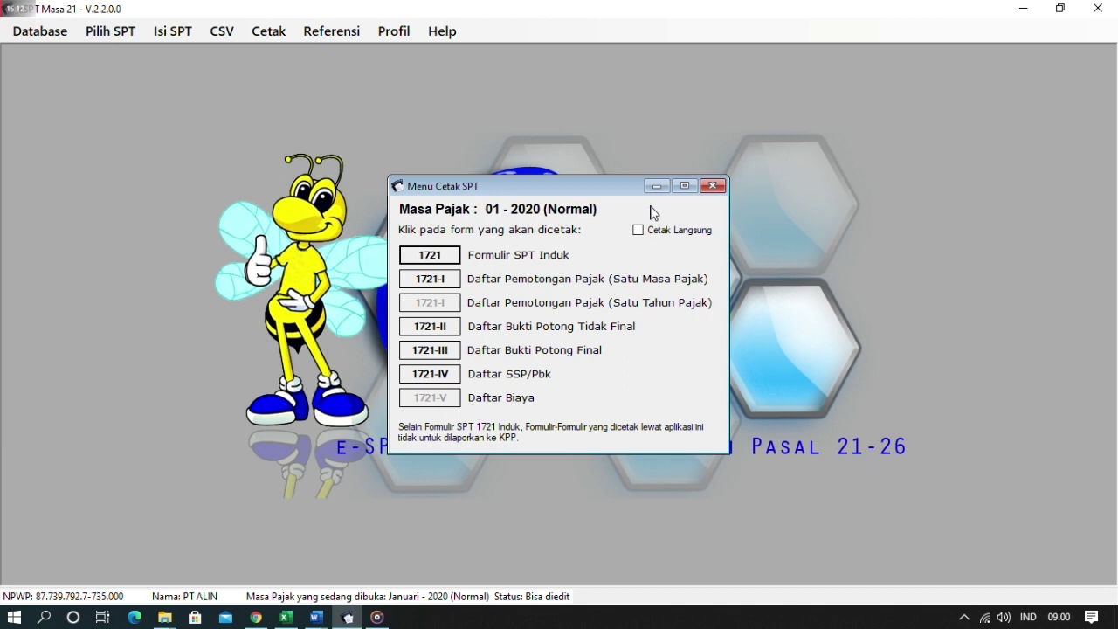
{"action": "left_click", "coordinate": [712, 187]}
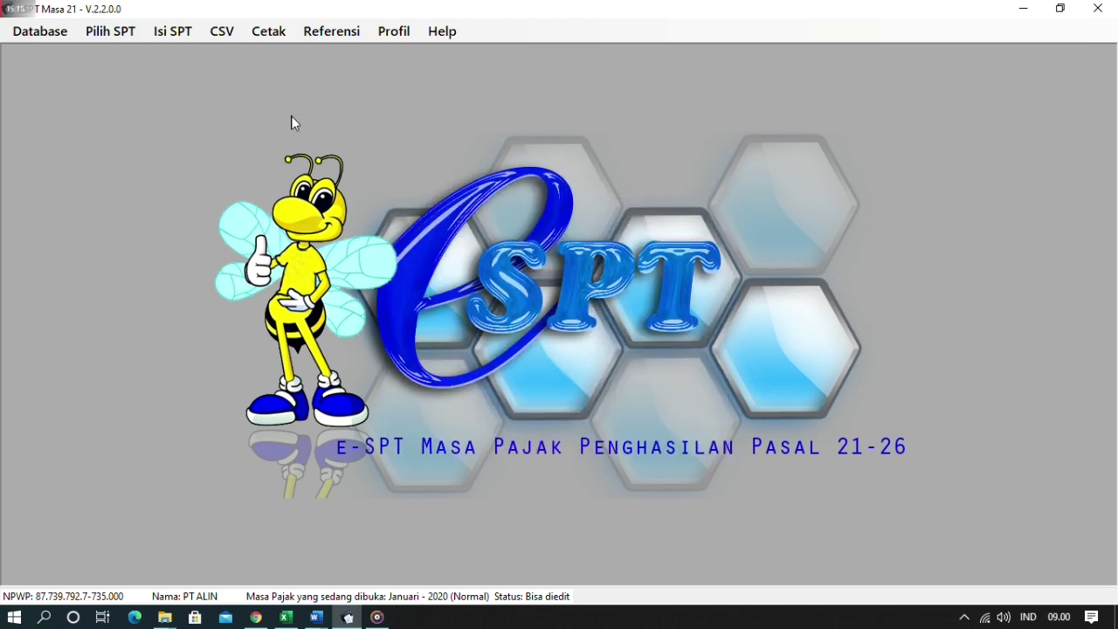
{"action": "left_click", "coordinate": [217, 35]}
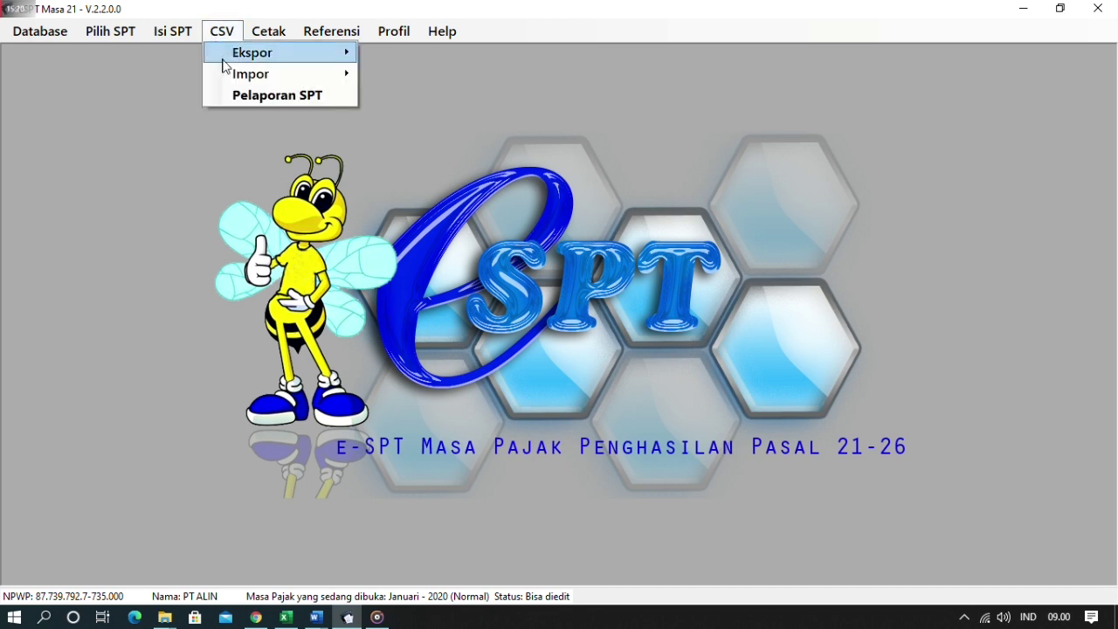
- Create the Januari 2020 Pelaporan SPT CSV file in Documents, confirm it, and close the window
{"action": "left_click", "coordinate": [261, 95]}
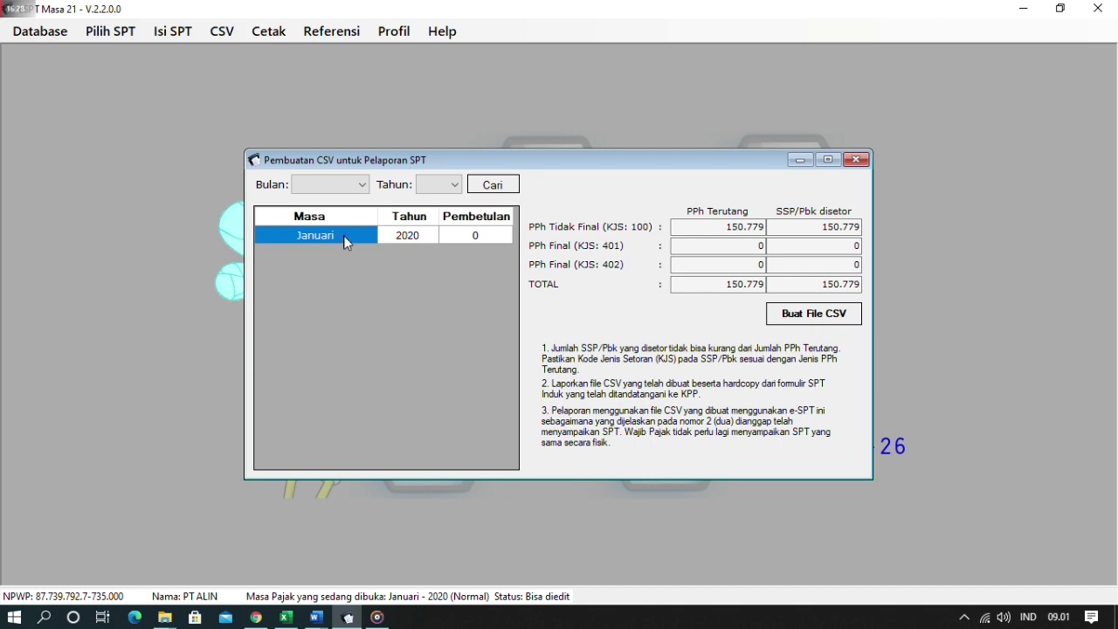
{"action": "left_click", "coordinate": [829, 323]}
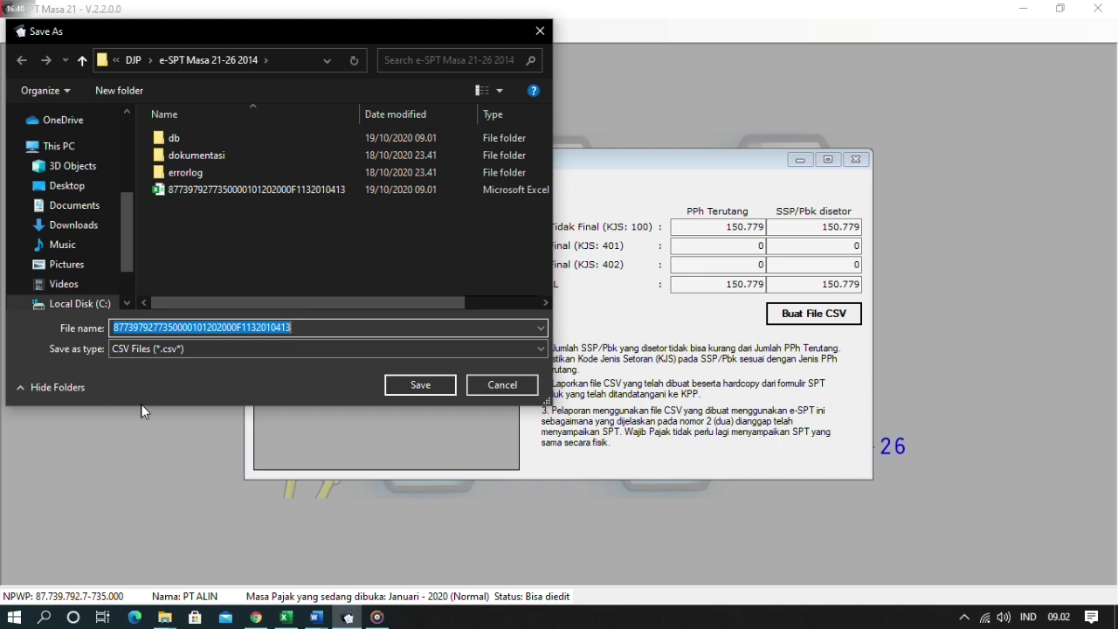
{"action": "left_click", "coordinate": [84, 210]}
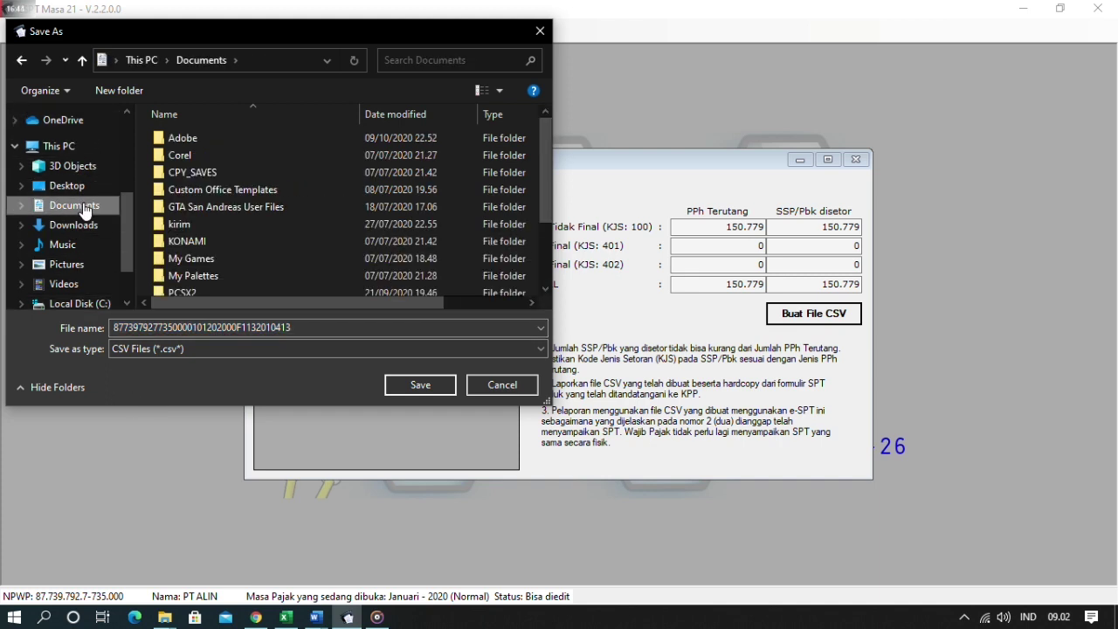
{"action": "left_click", "coordinate": [405, 385]}
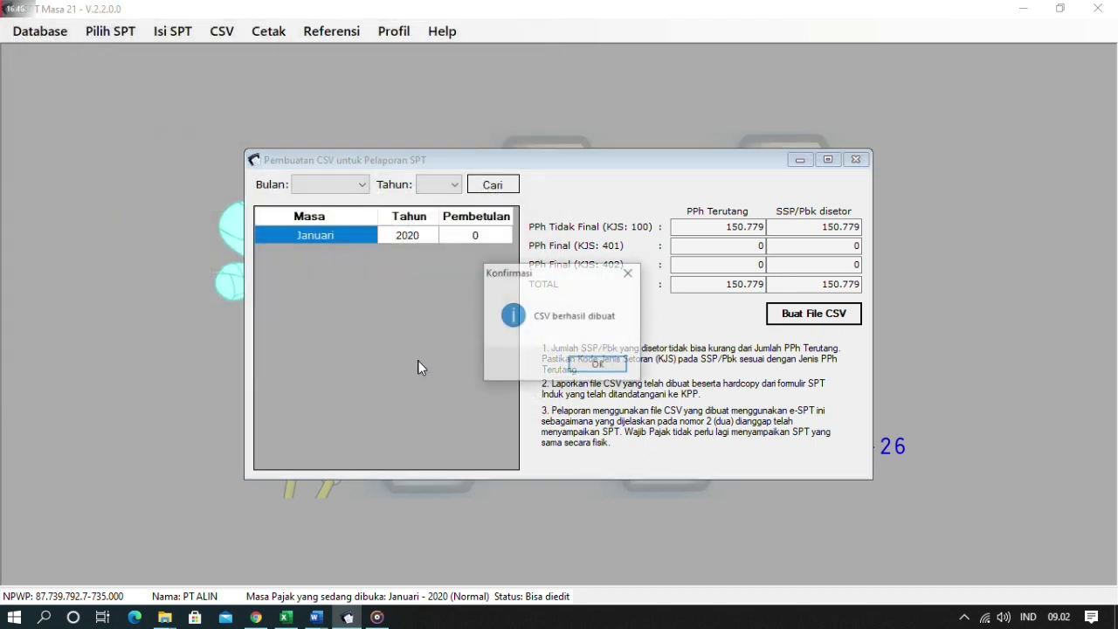
{"action": "left_click", "coordinate": [599, 367]}
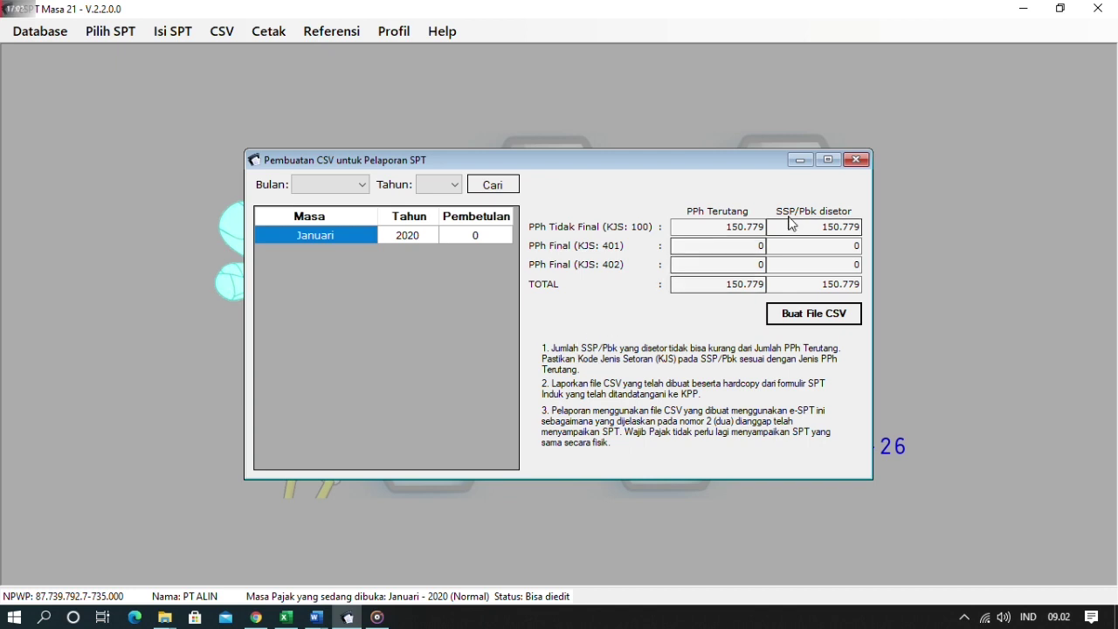
{"action": "left_click", "coordinate": [852, 161]}
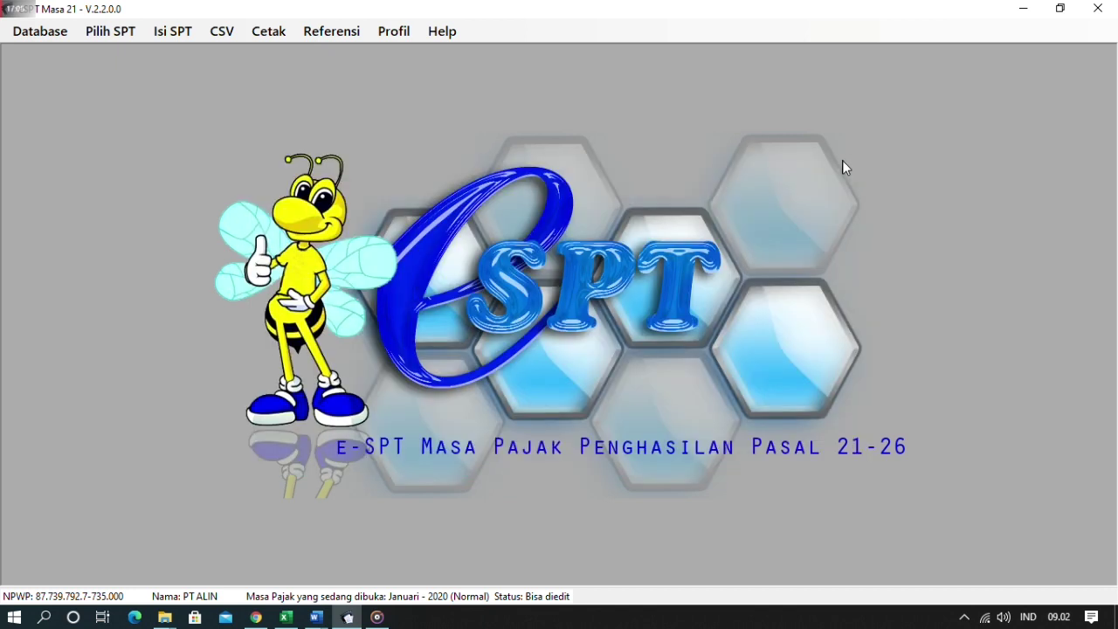